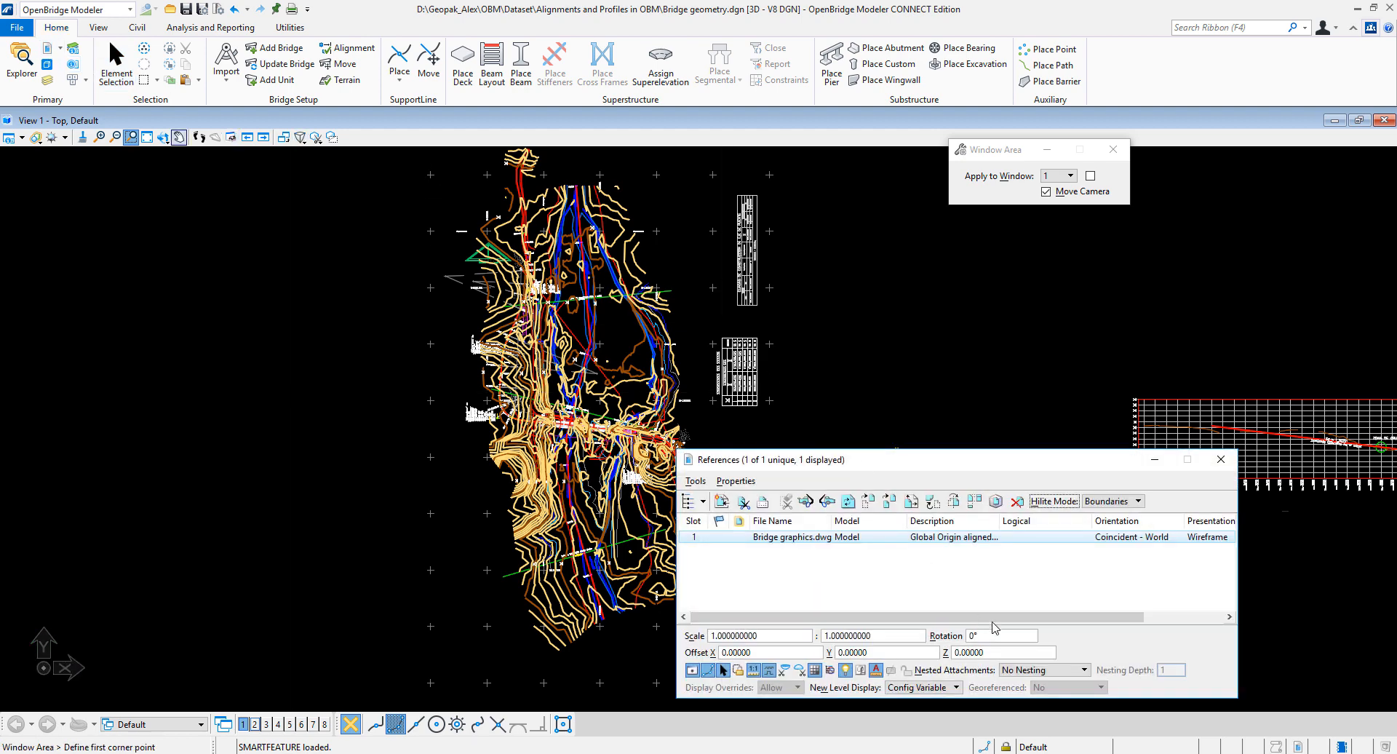
Step: Turn off the display of the Bridge graphics.dwg reference and close the reference manager
left_click_drag(995, 617, 1073, 618)
left_click(1157, 536)
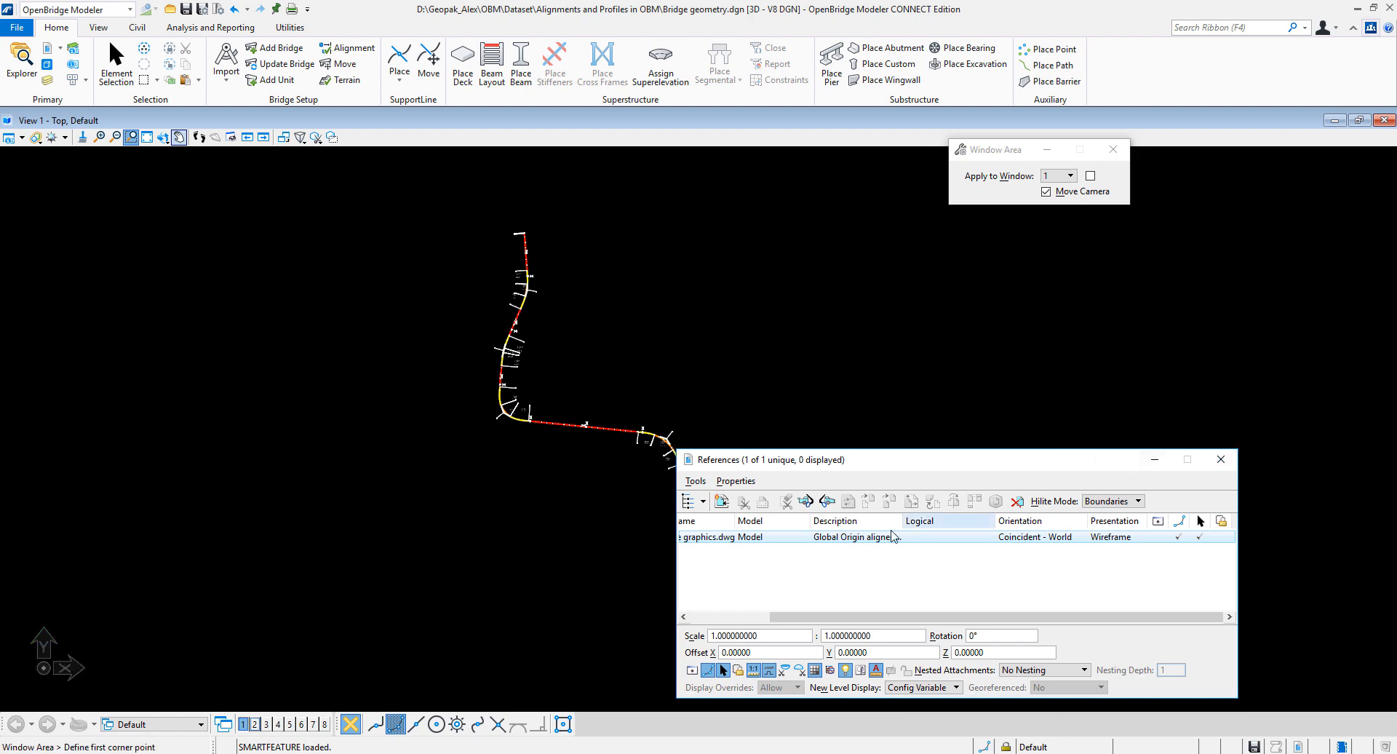
left_click(1221, 459)
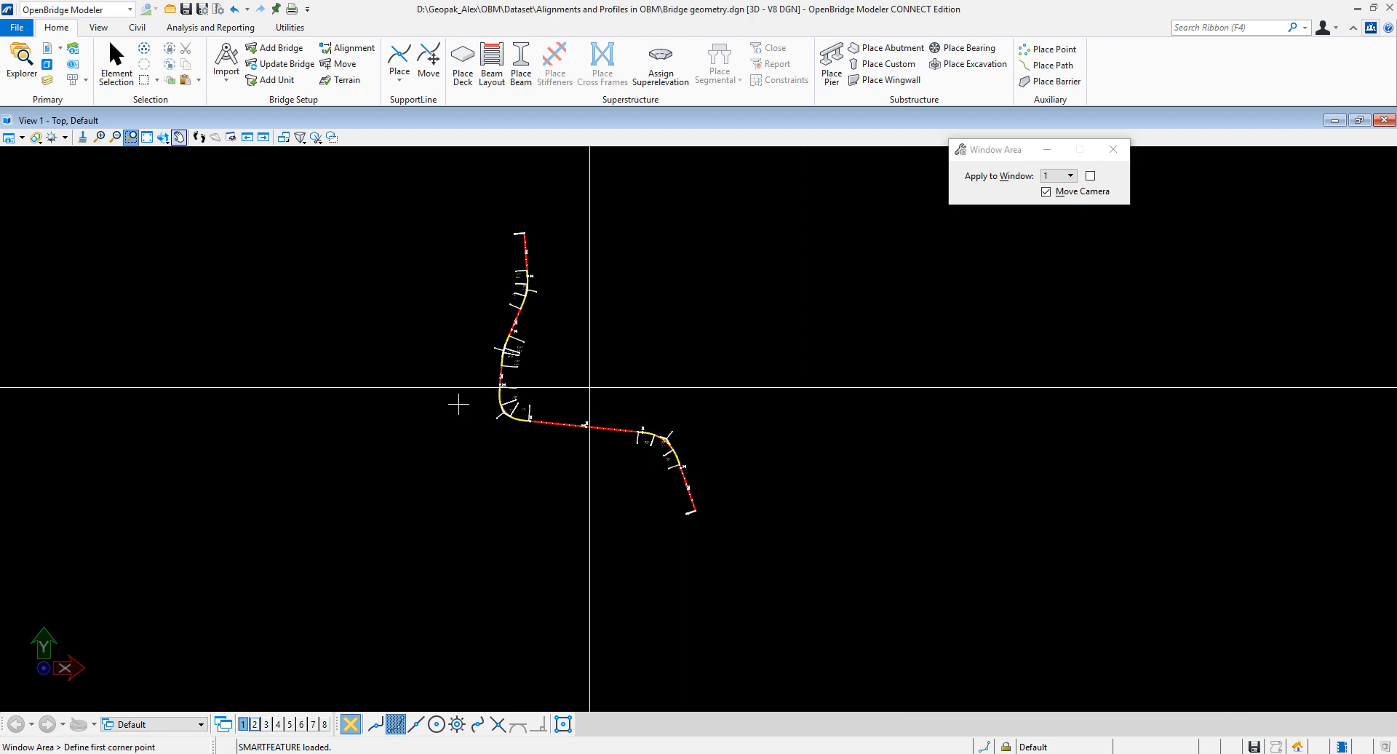
scroll(483, 402, "up", 5)
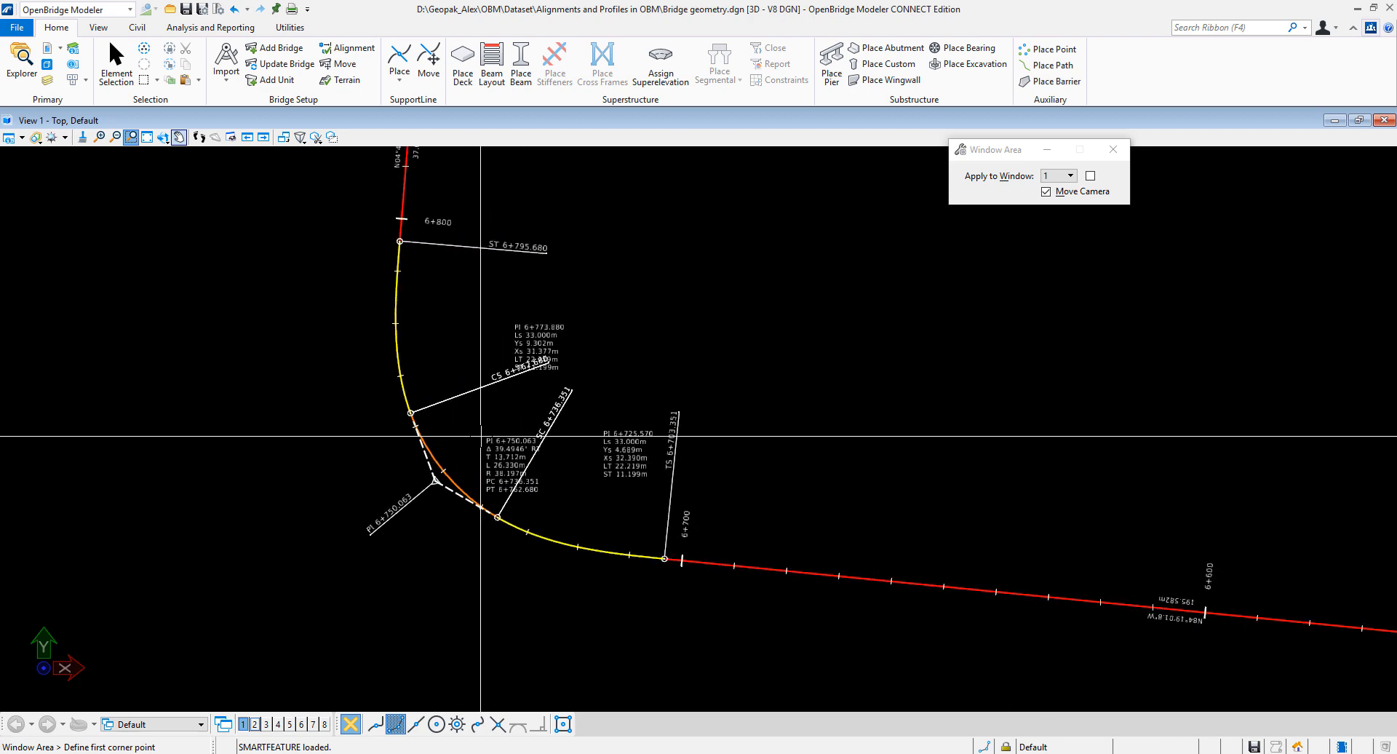
scroll(480, 436, "down", 6)
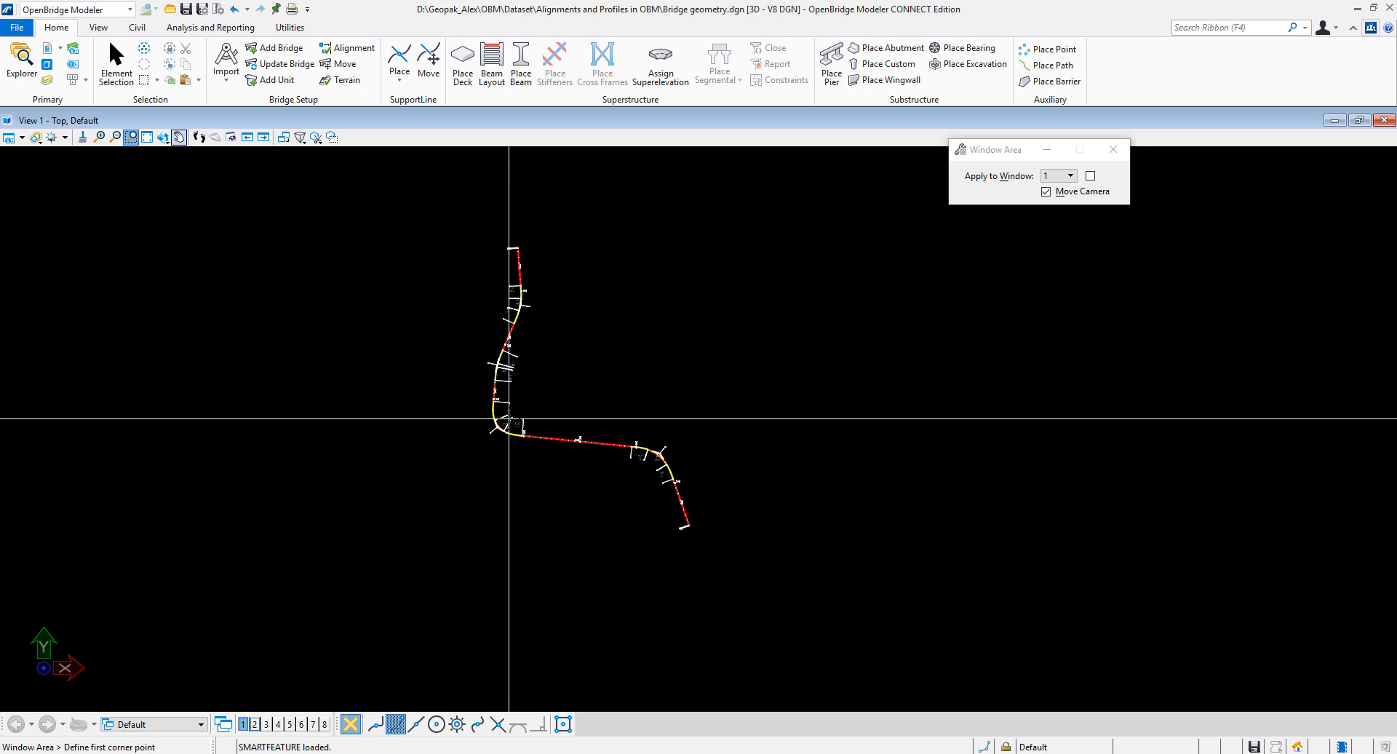
Step: Attach Terrain.dgn as a reference, using its Default model and Coincident - World orientation
left_click(46, 51)
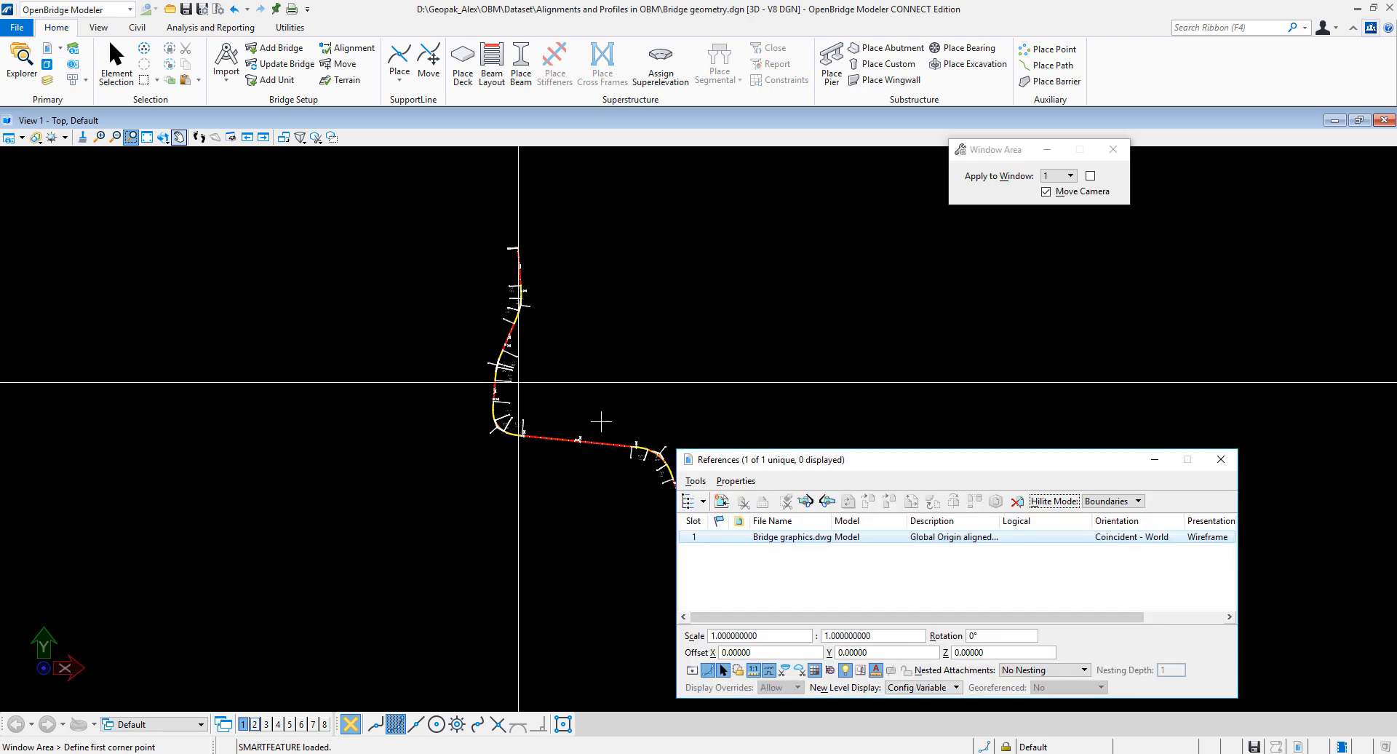
left_click(696, 480)
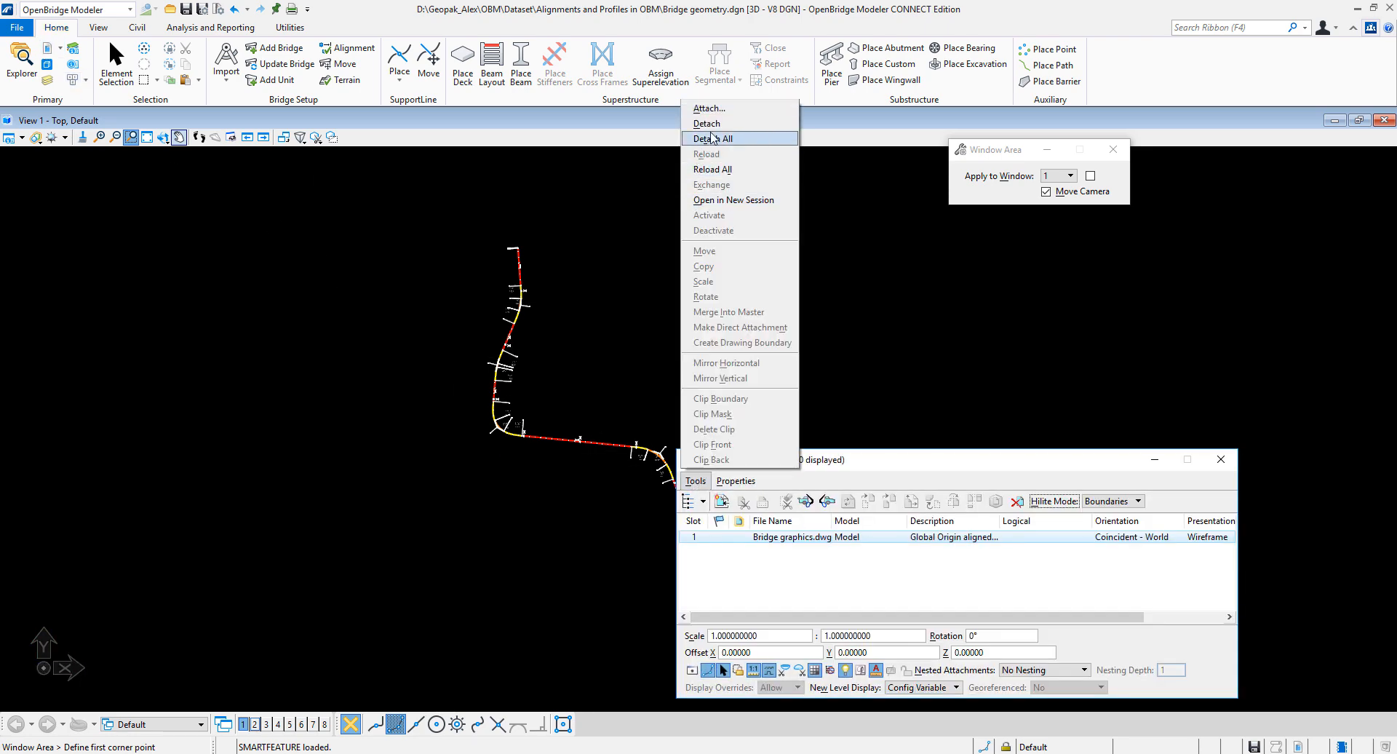
left_click(710, 108)
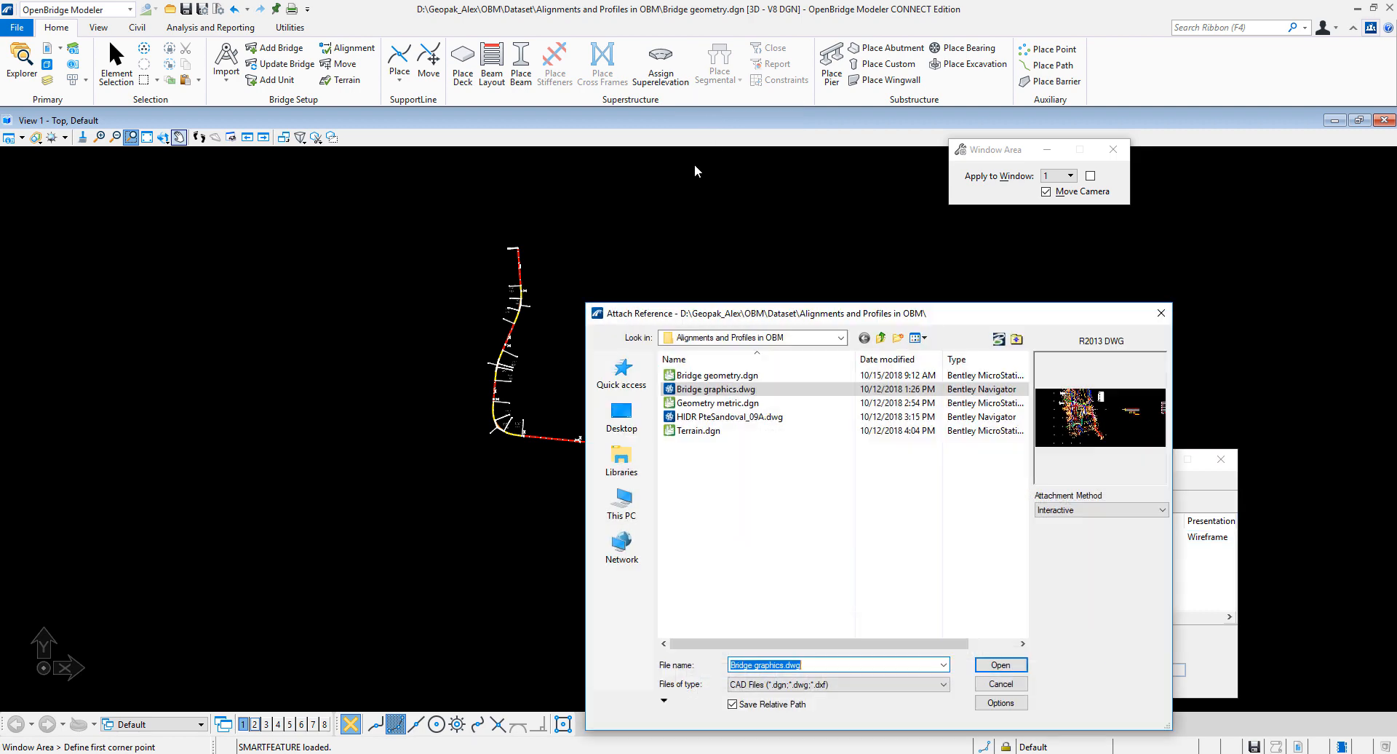
left_click(699, 431)
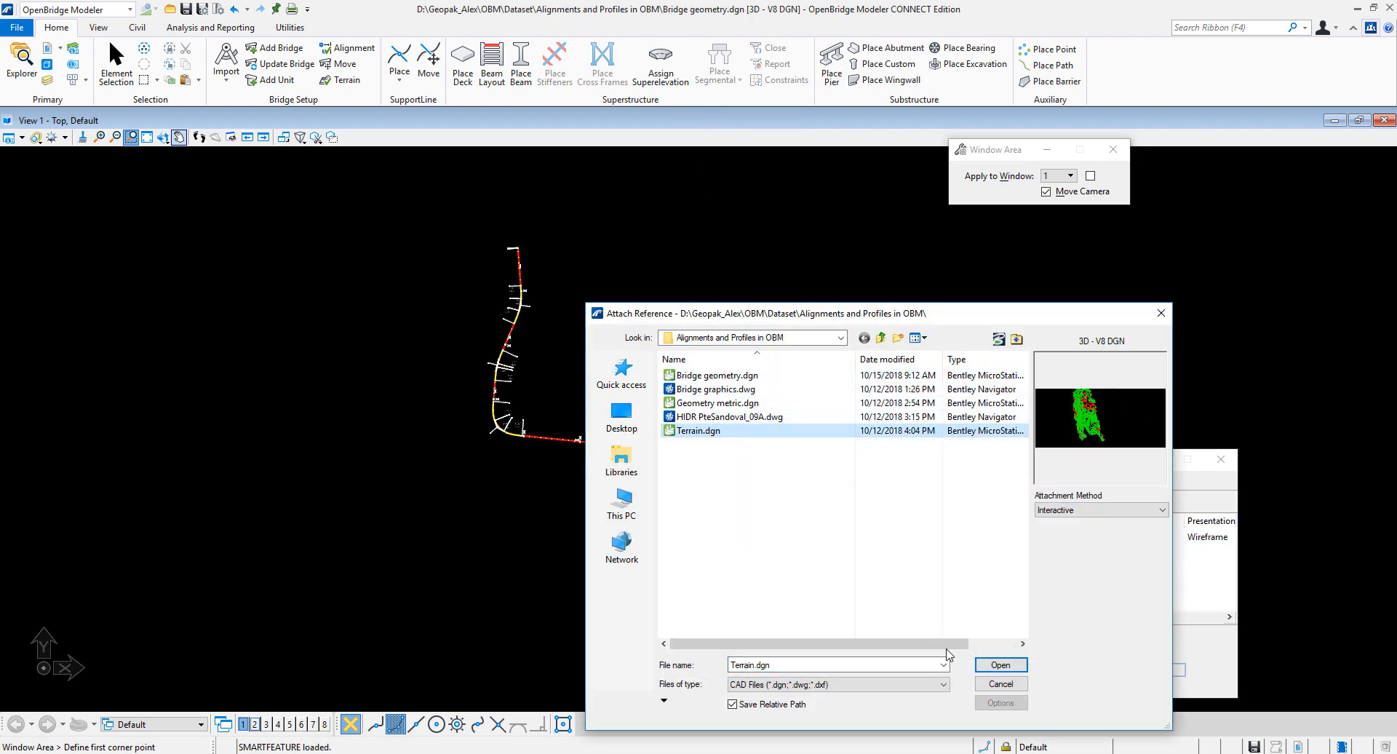
left_click(997, 667)
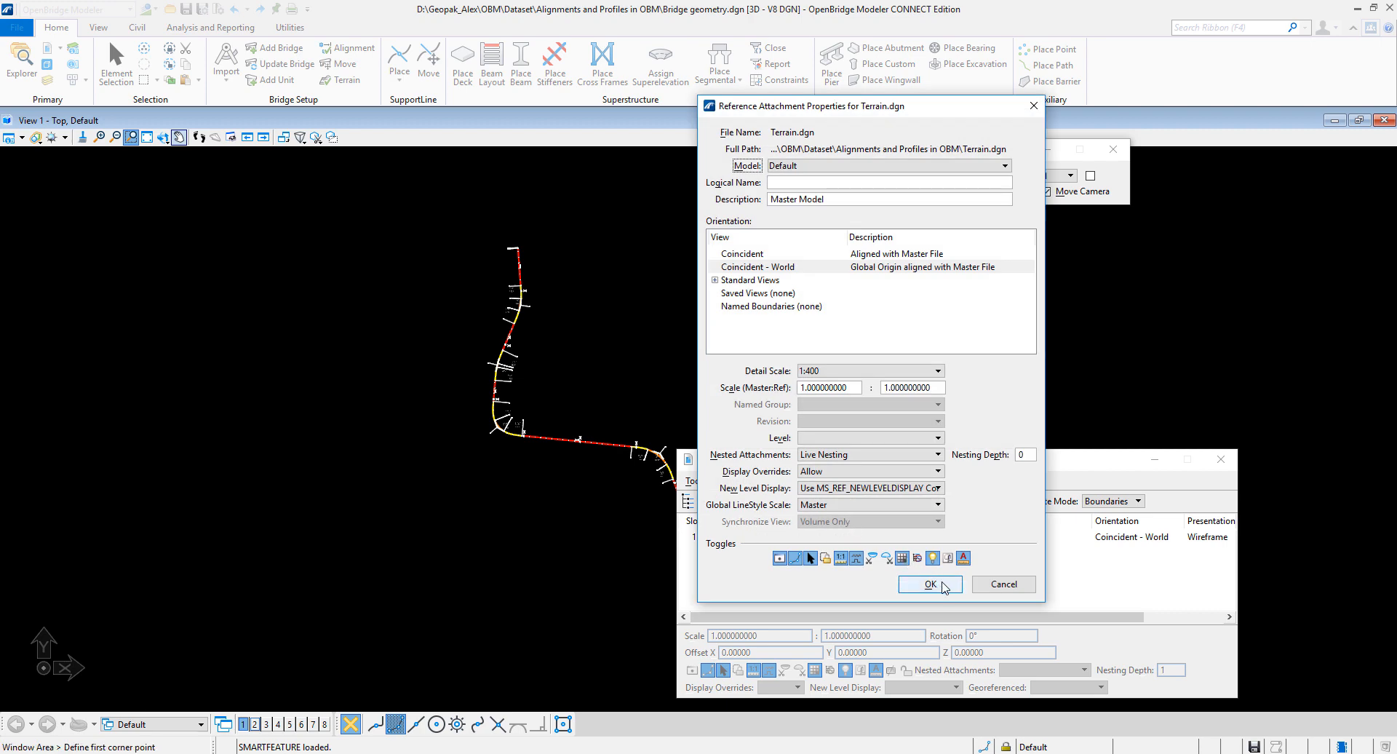
left_click(943, 586)
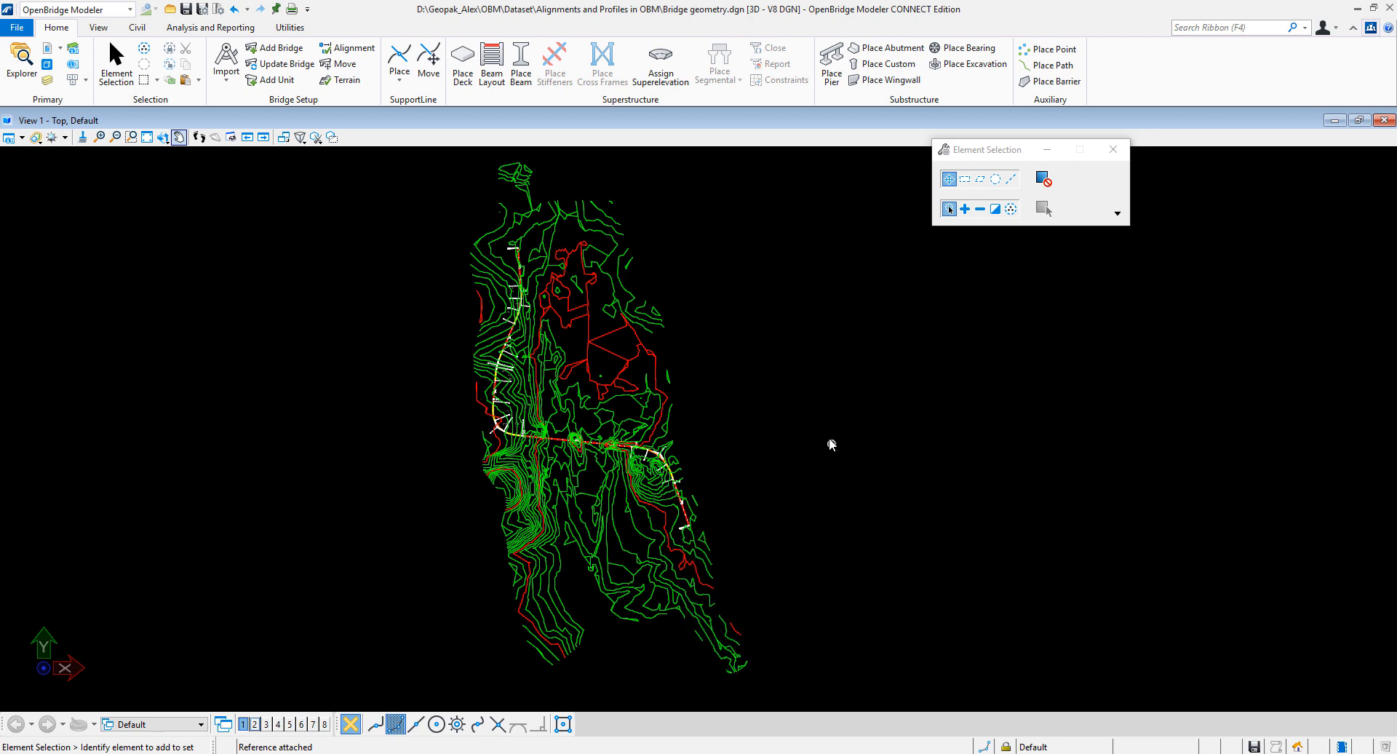
Step: Select the referenced terrain model and set its Override Symbology property to Yes
left_click(669, 380)
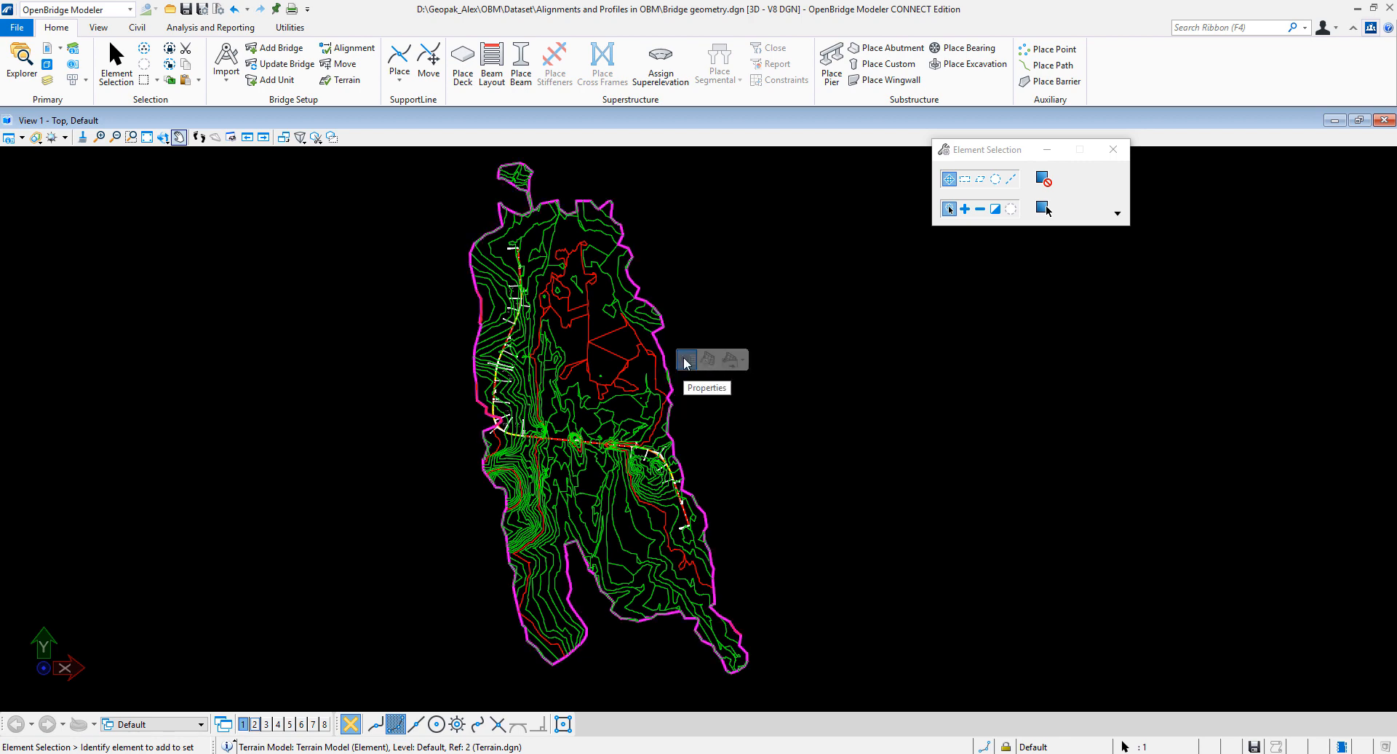
mouse_move(684, 362)
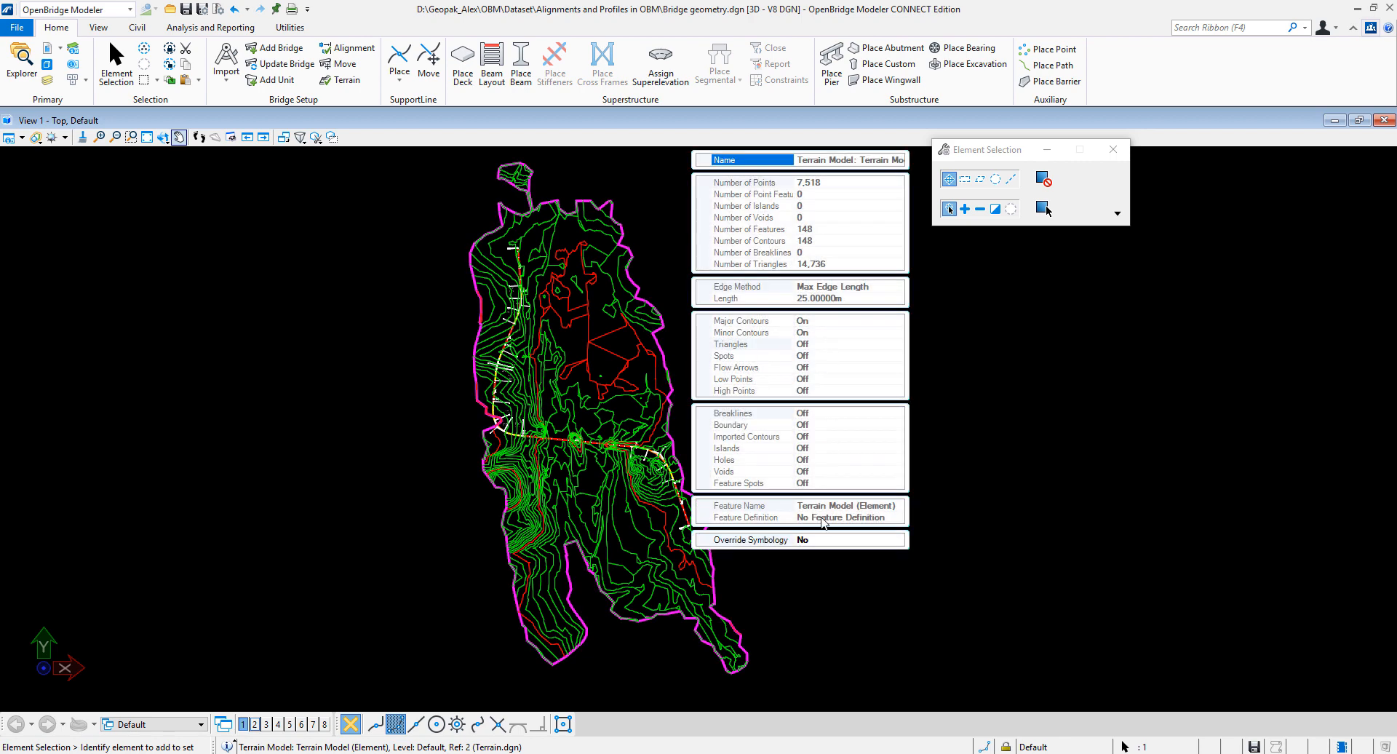
left_click(826, 545)
left_click(898, 540)
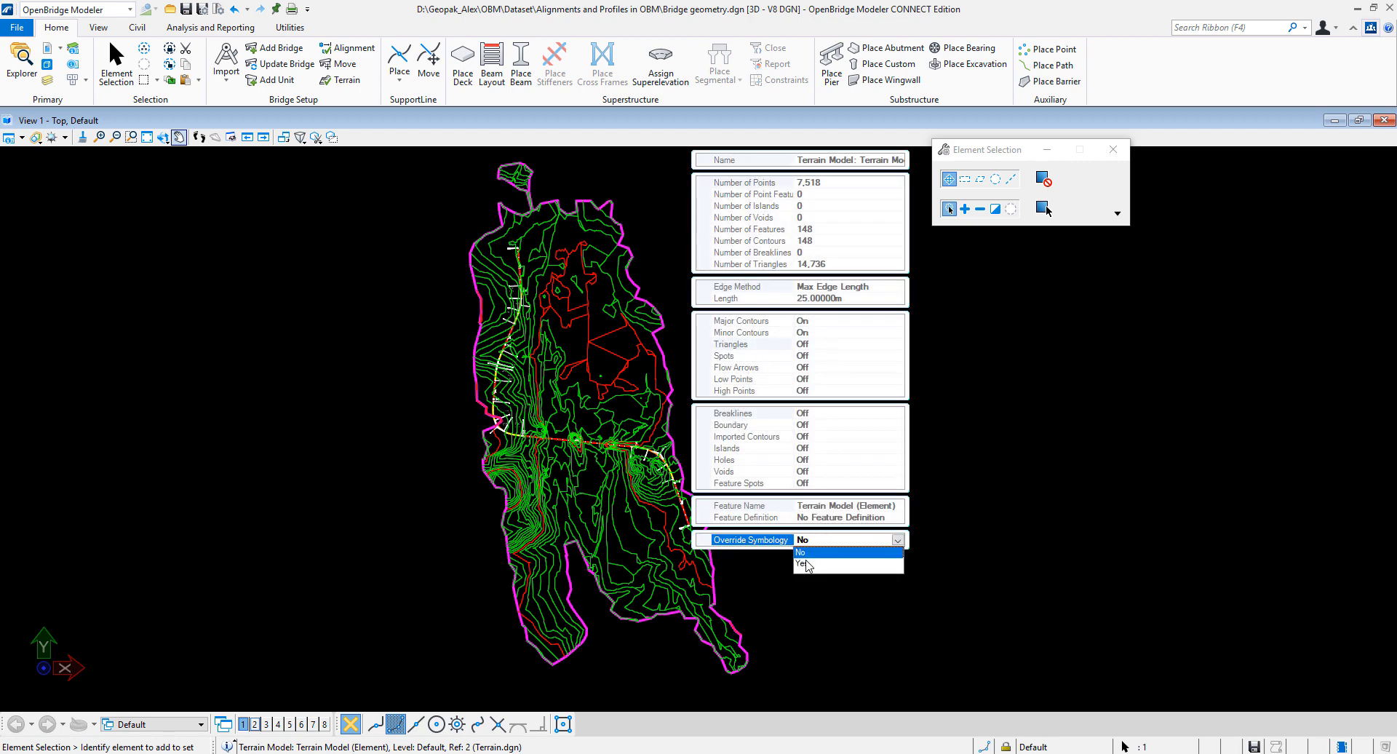
left_click(805, 566)
Step: Try displaying the terrain model's triangles, and switch them off again
left_click(813, 350)
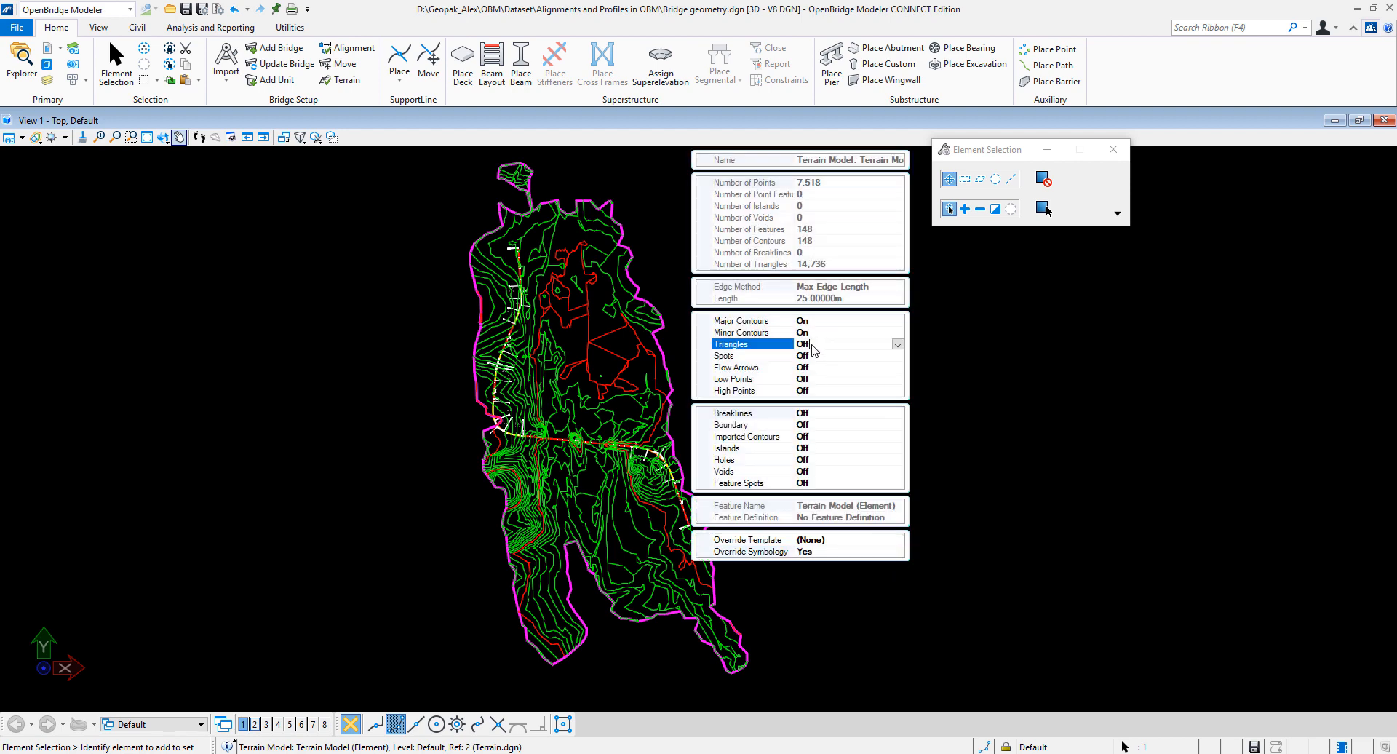
left_click(897, 346)
left_click(813, 356)
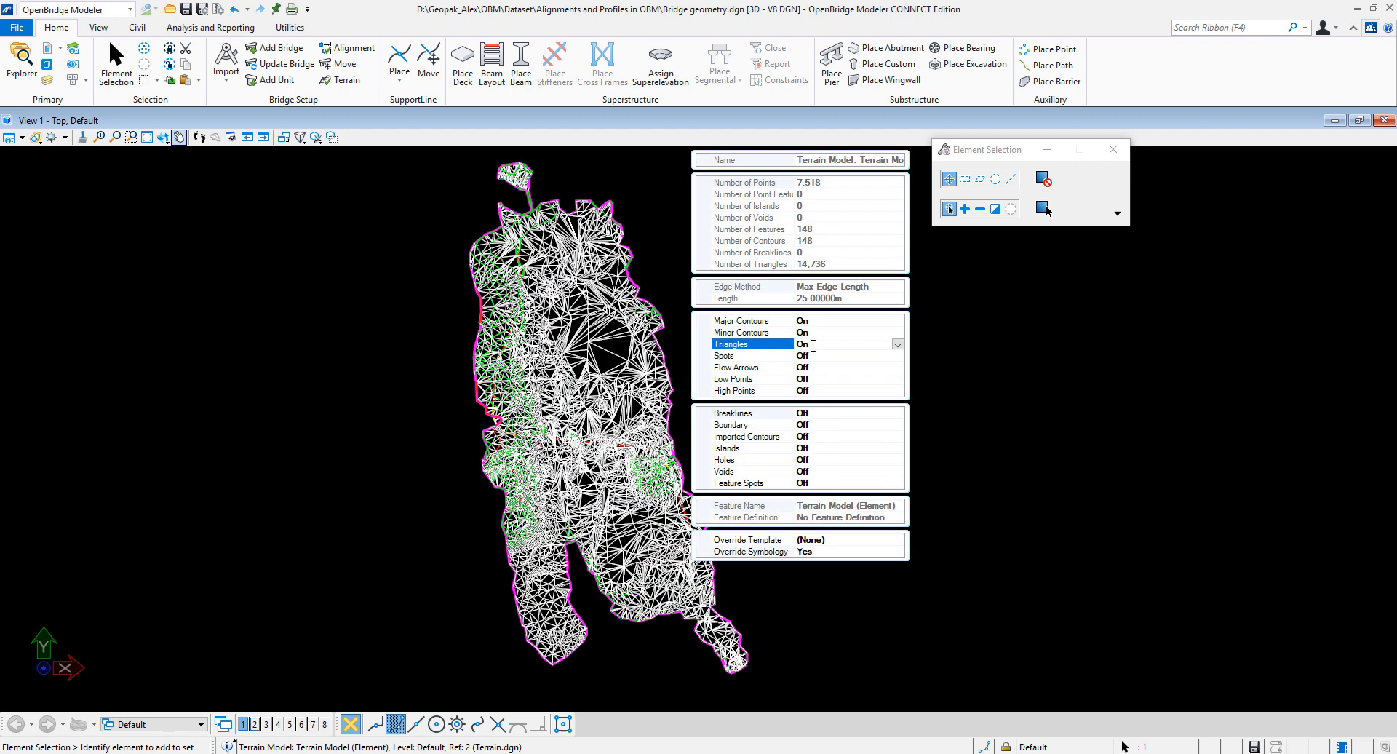
left_click(898, 345)
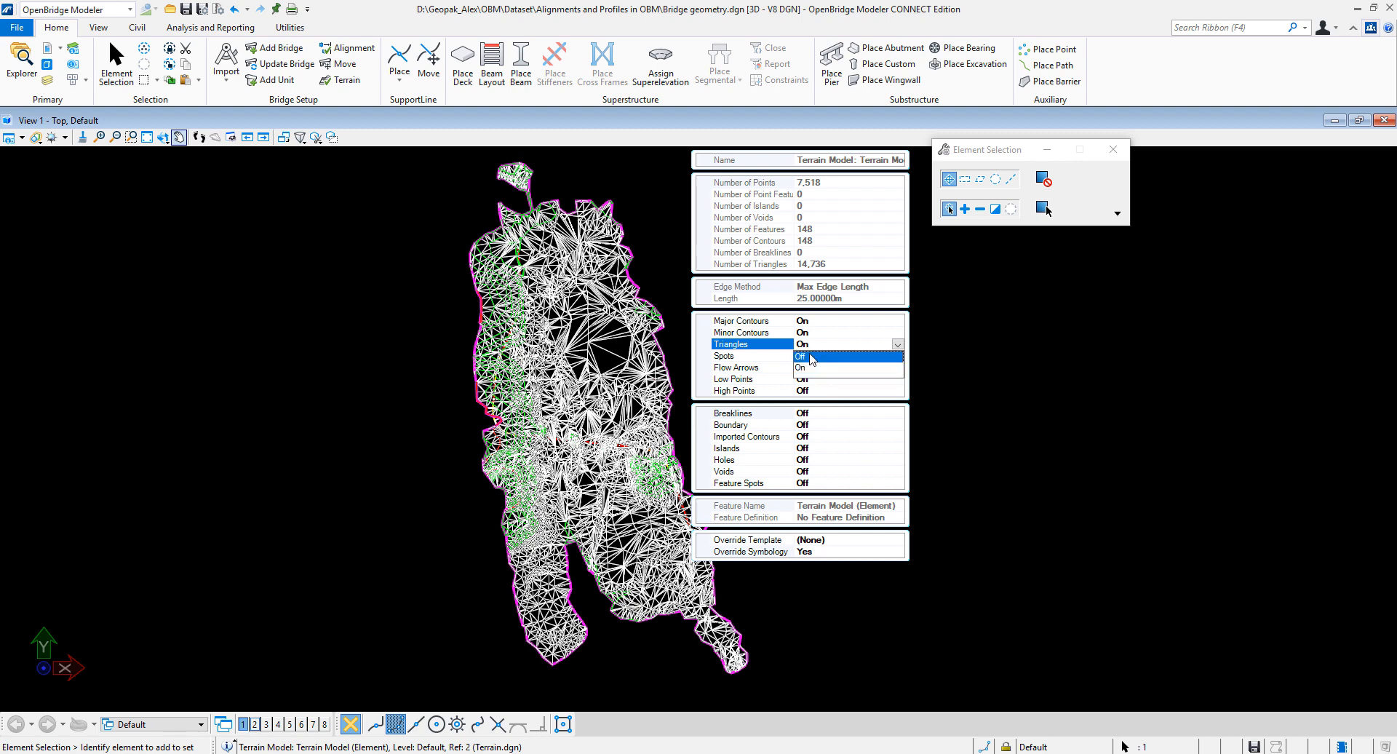
left_click(814, 368)
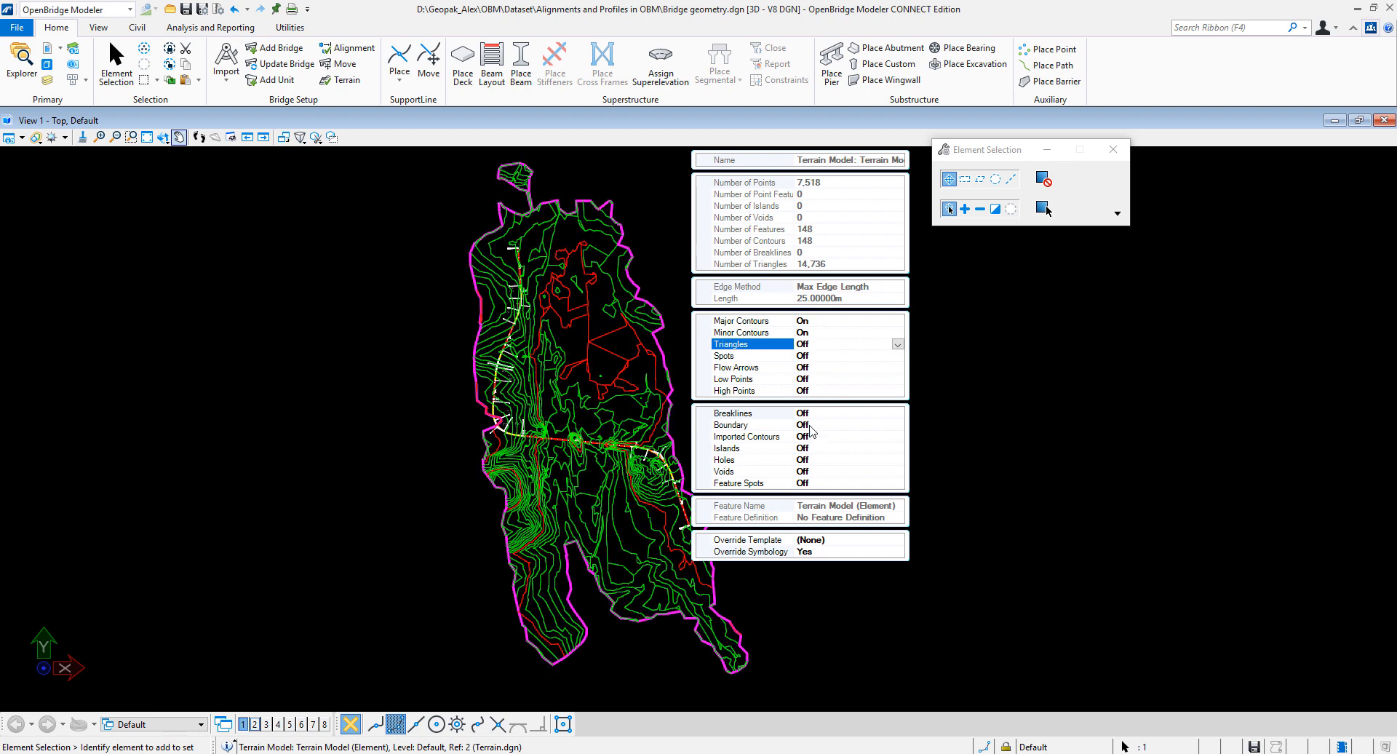
Step: Turn on the boundary display of the terrain model
left_click(813, 428)
left_click(898, 425)
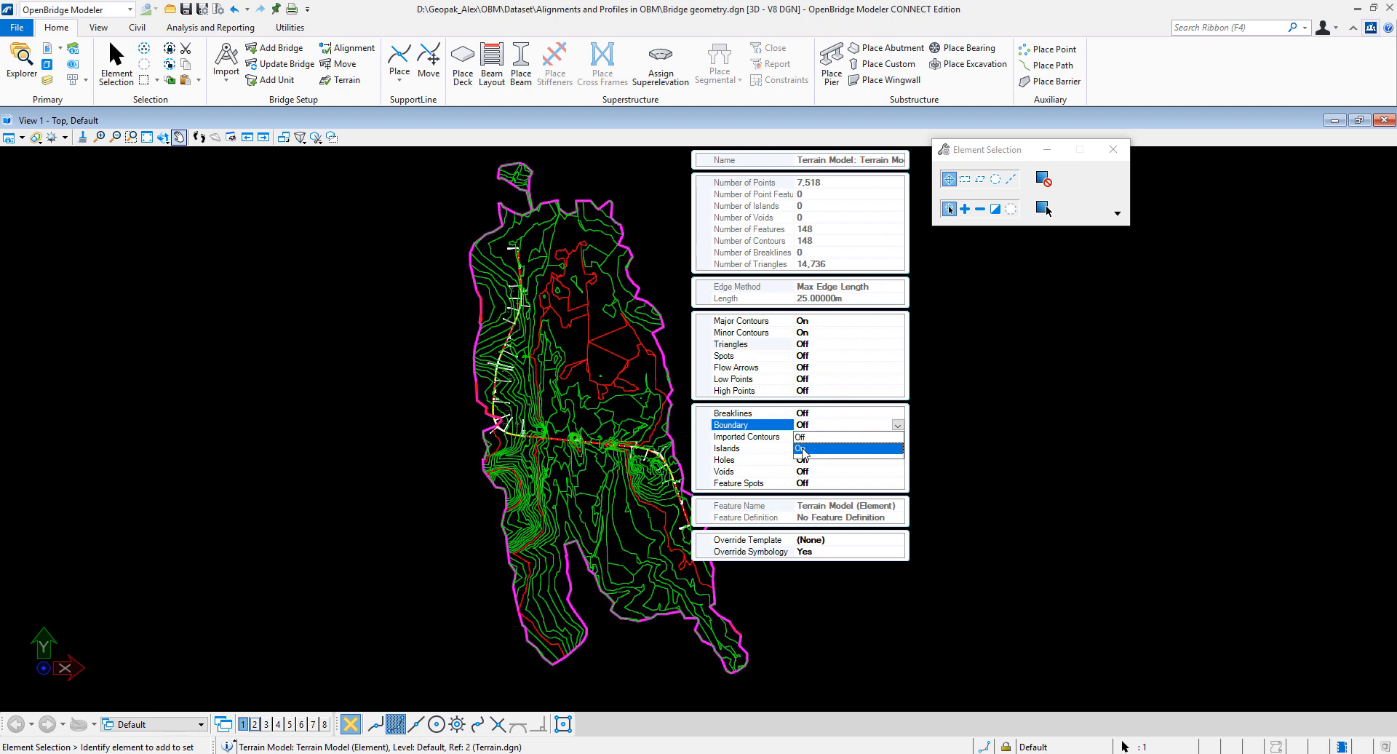
left_click(803, 448)
Step: Turn off the terrain model's minor and major contours and deselect the terrain
left_click(816, 334)
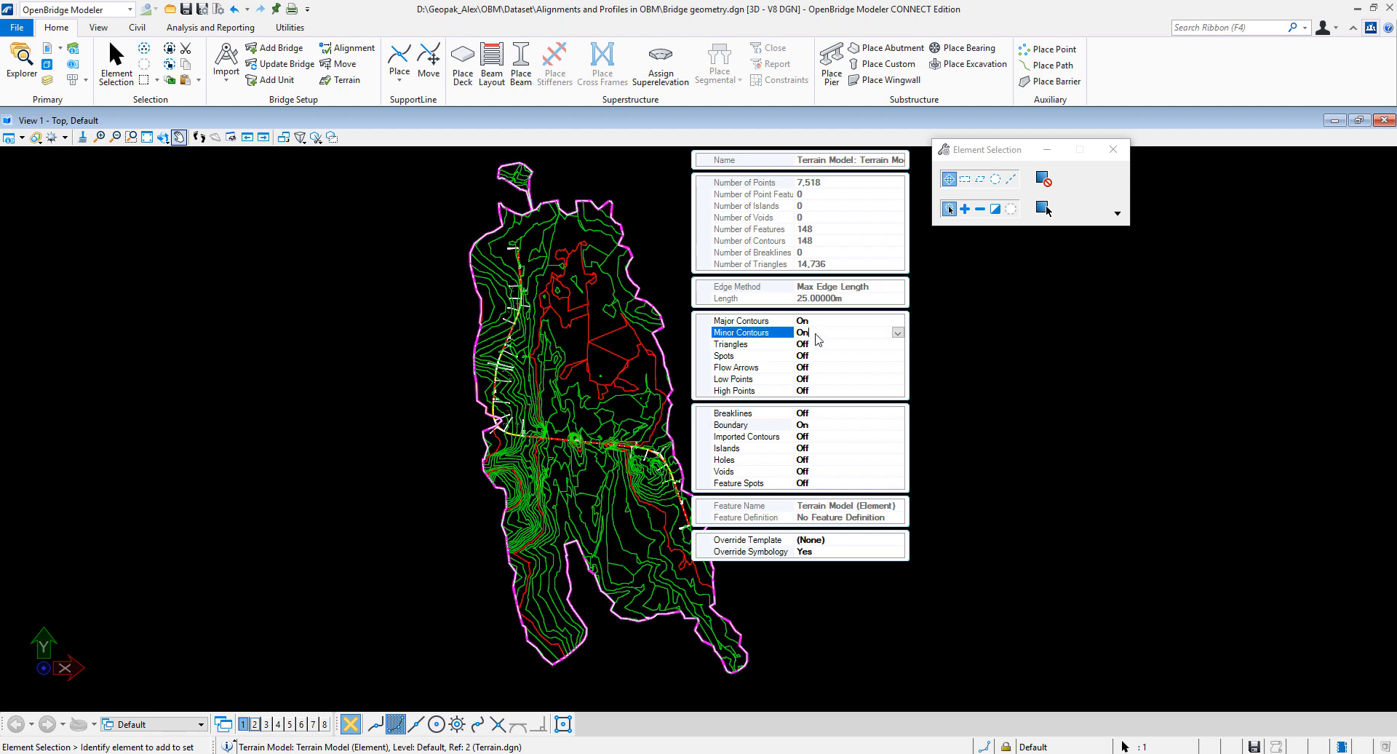
left_click(898, 333)
left_click(808, 356)
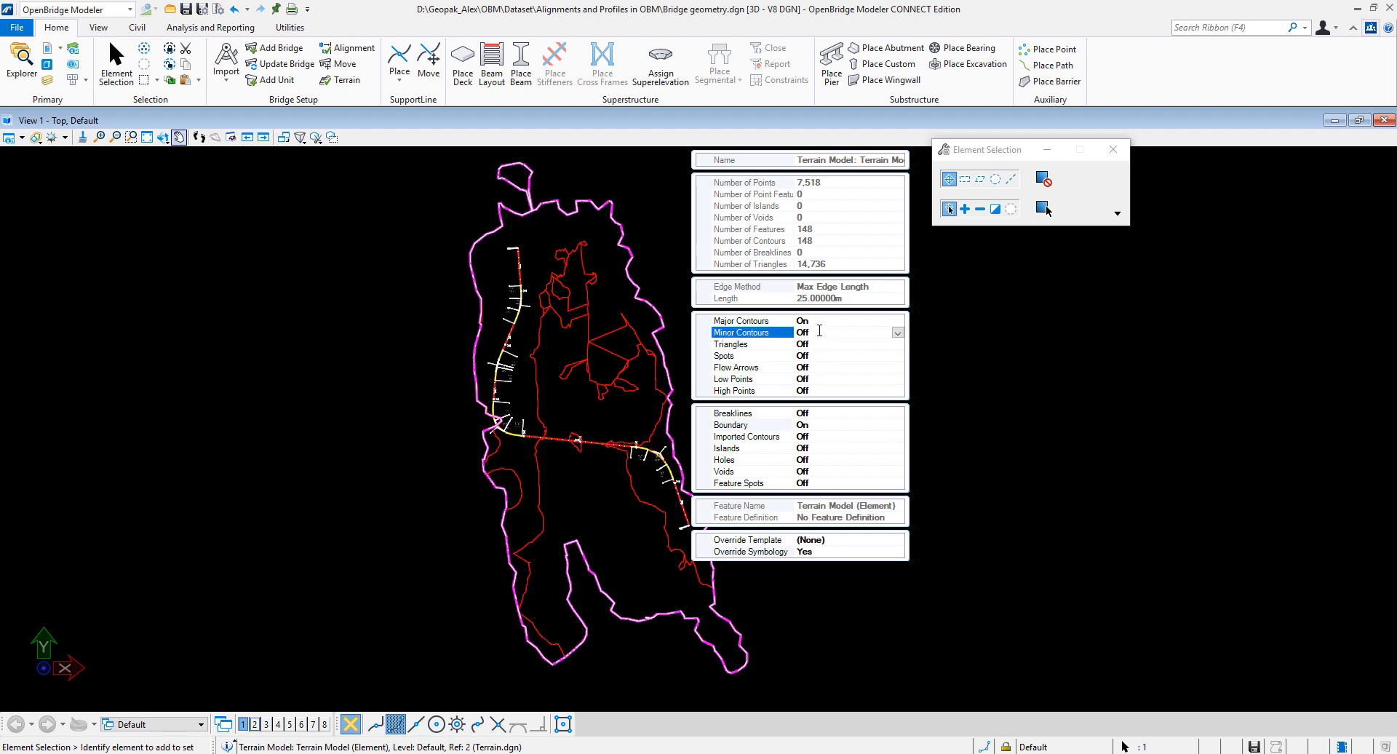
left_click(816, 321)
left_click(898, 321)
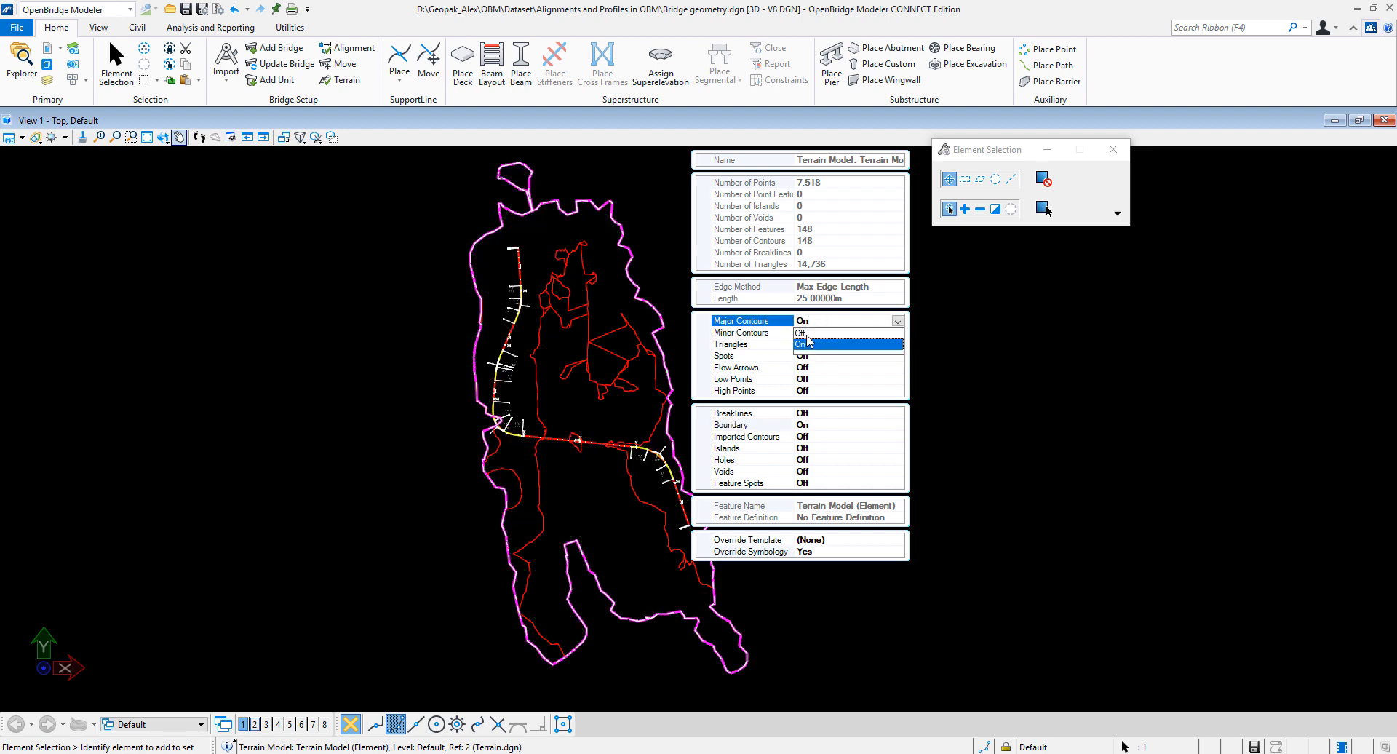
left_click(806, 342)
left_click(384, 433)
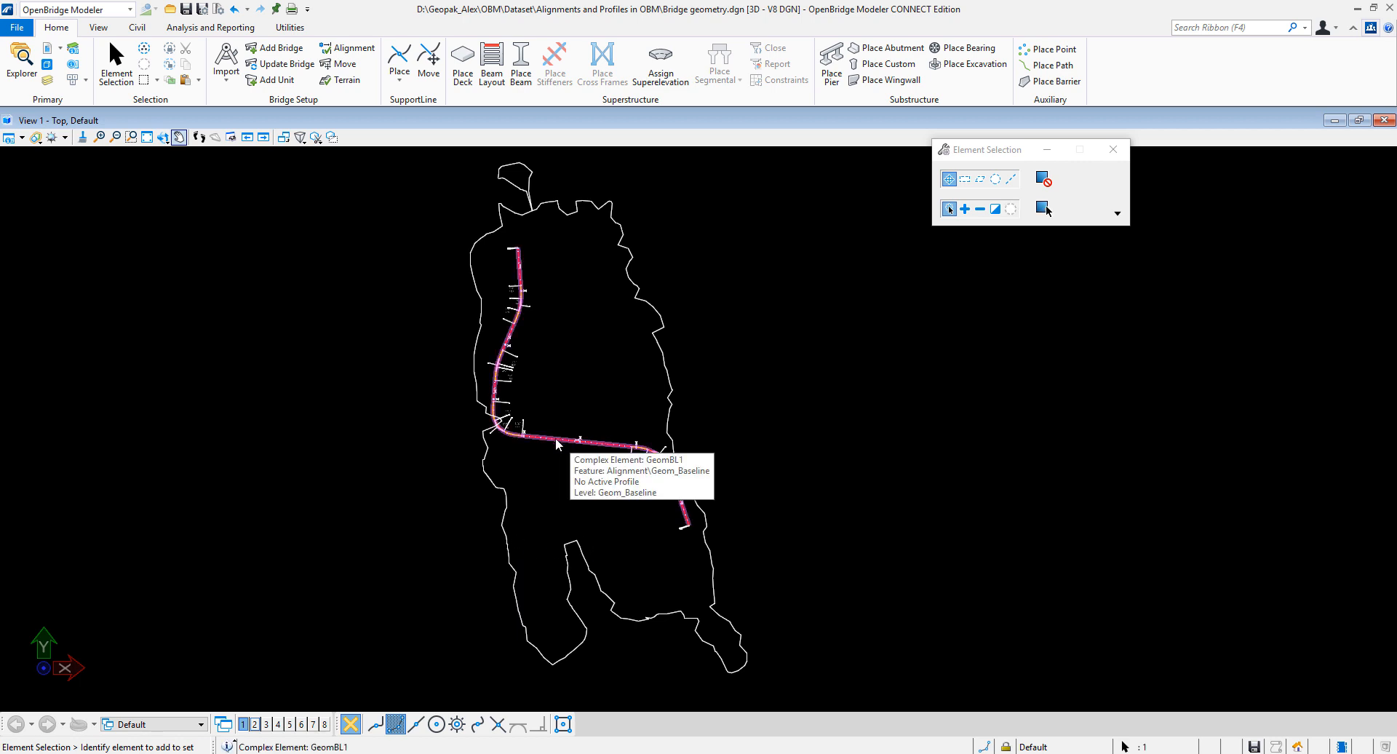
Step: View the GeomBL1 alignment's profile model in View 8, and close that view again
left_click(558, 440)
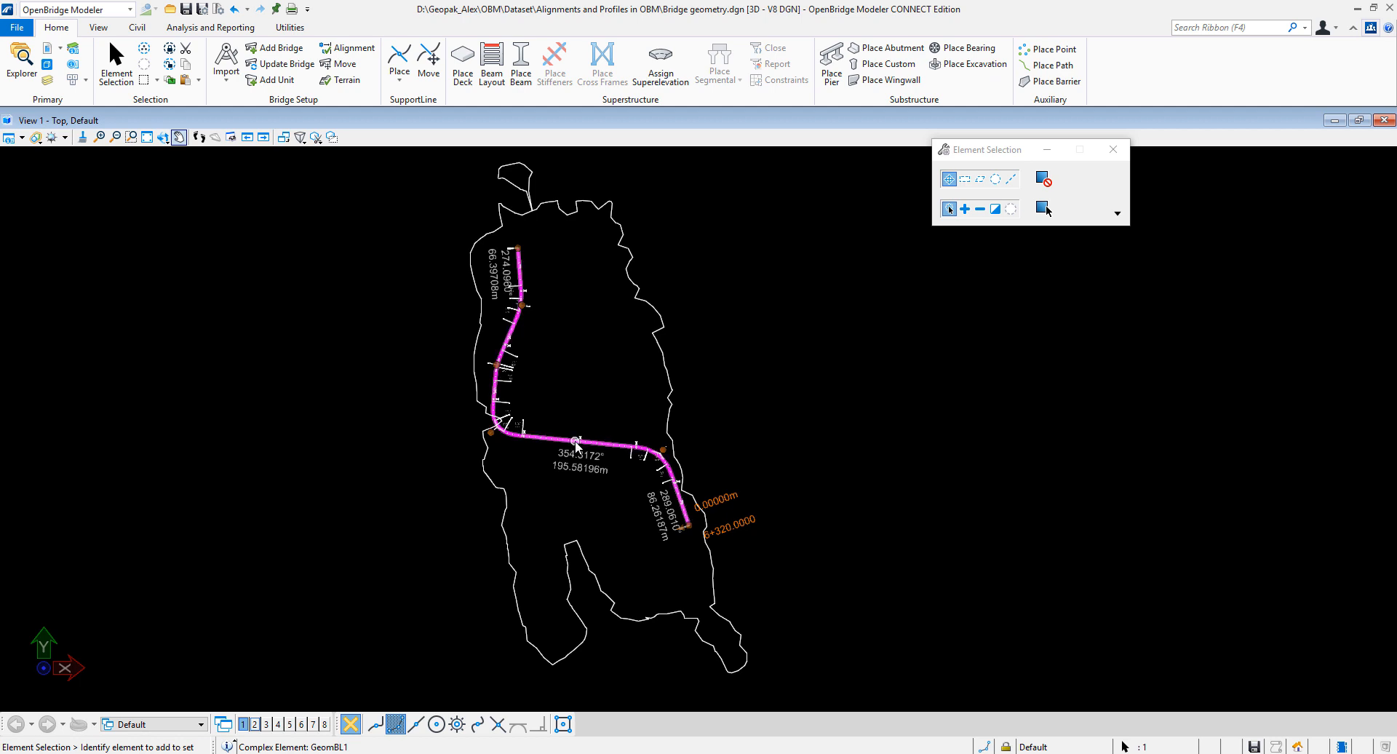
mouse_move(559, 441)
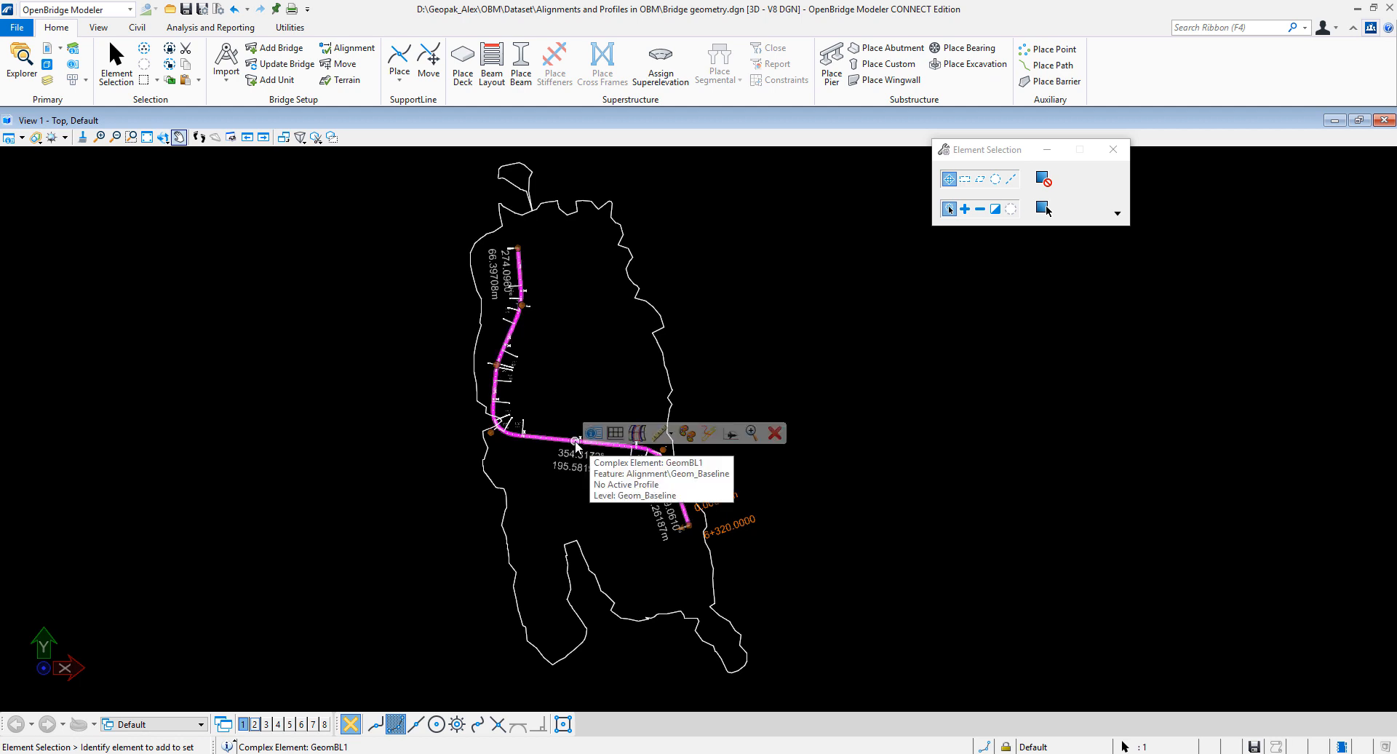
left_click(618, 437)
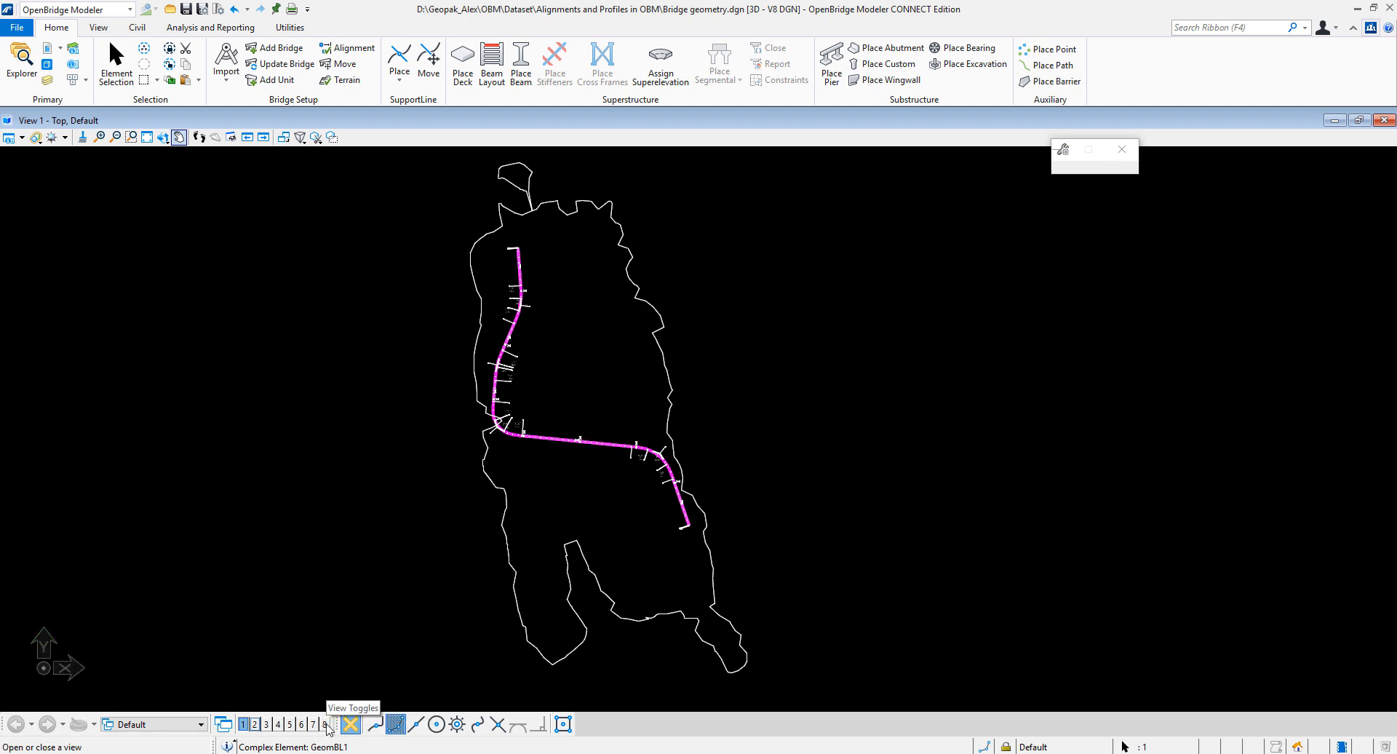
left_click(325, 724)
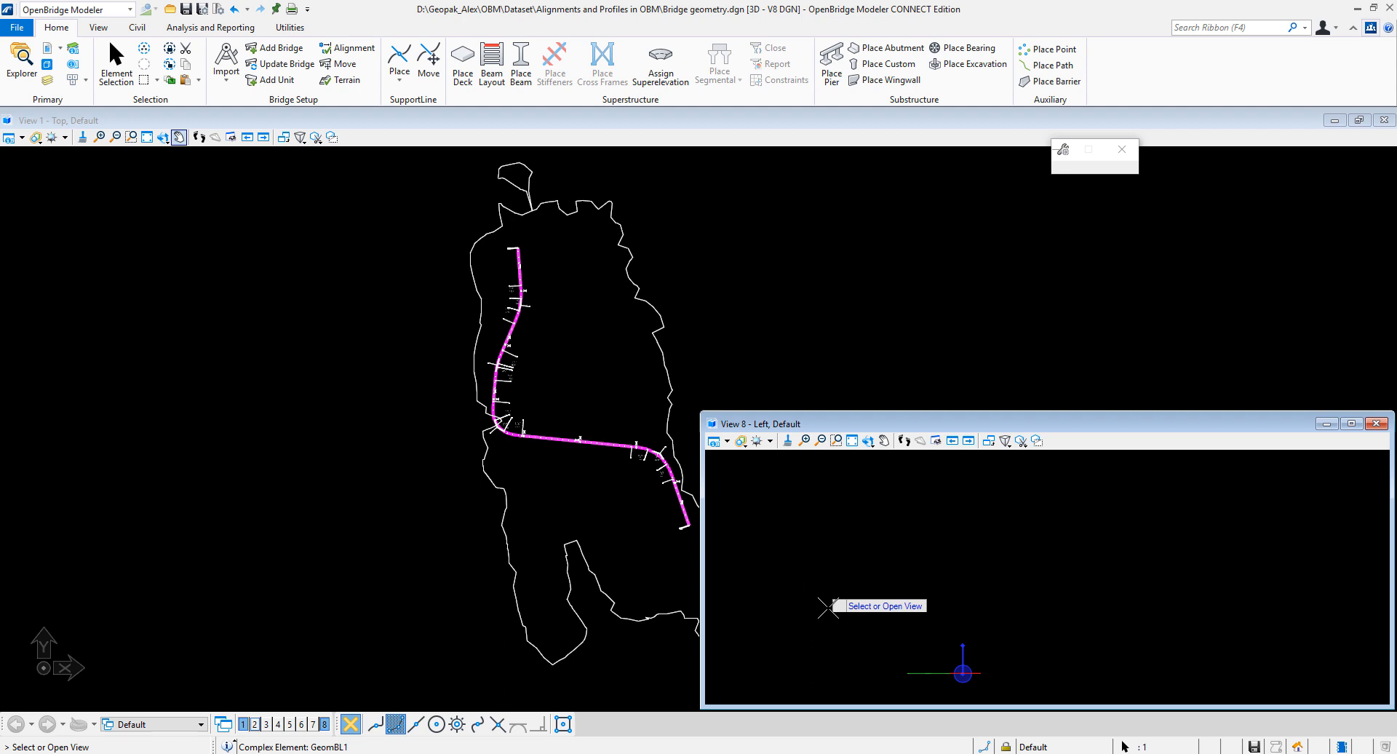
left_click(837, 586)
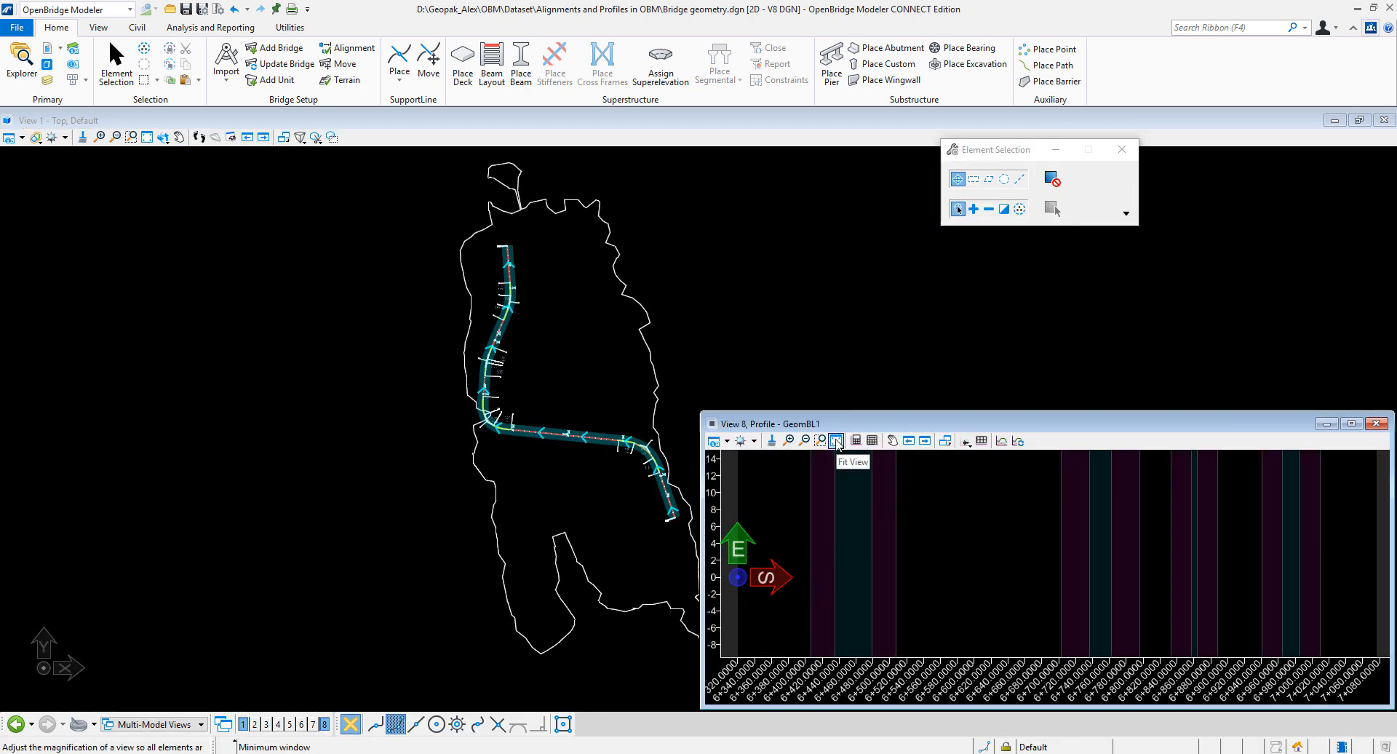
left_click(837, 442)
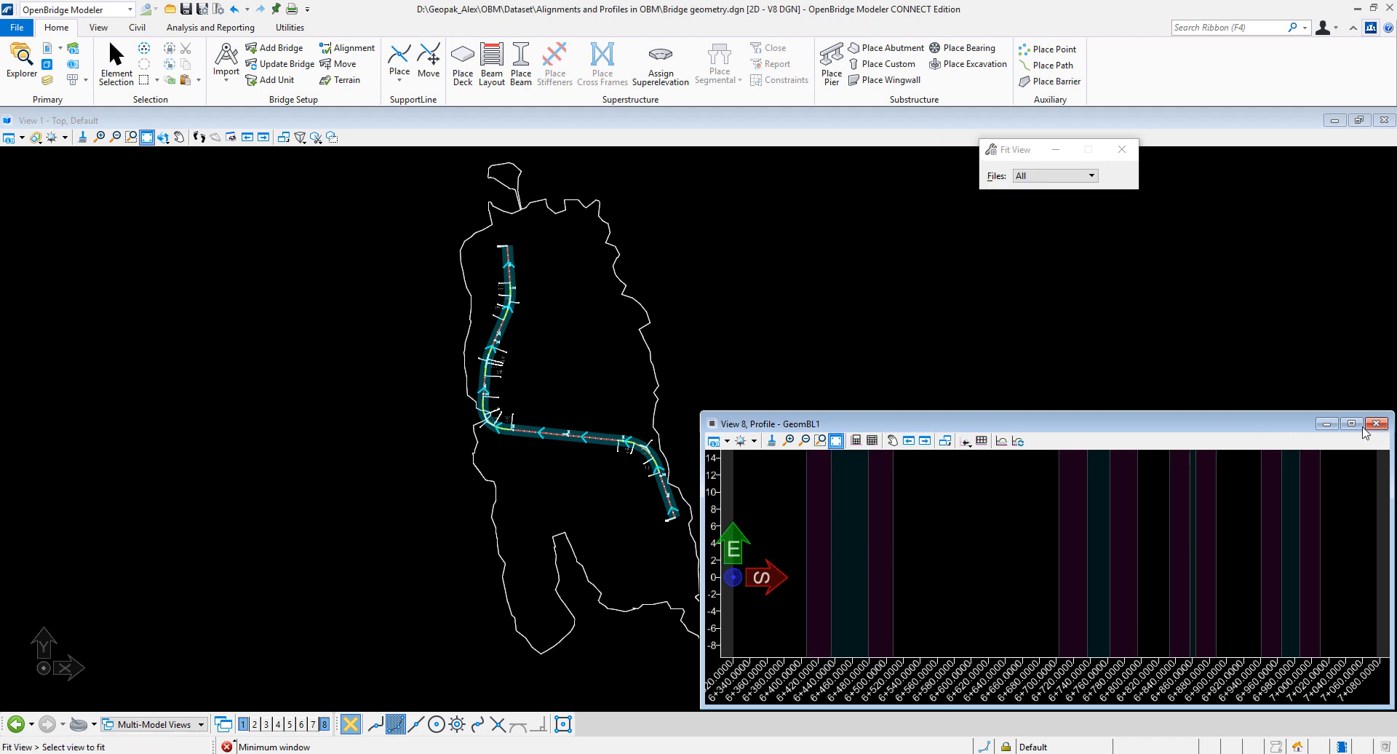
left_click(1378, 424)
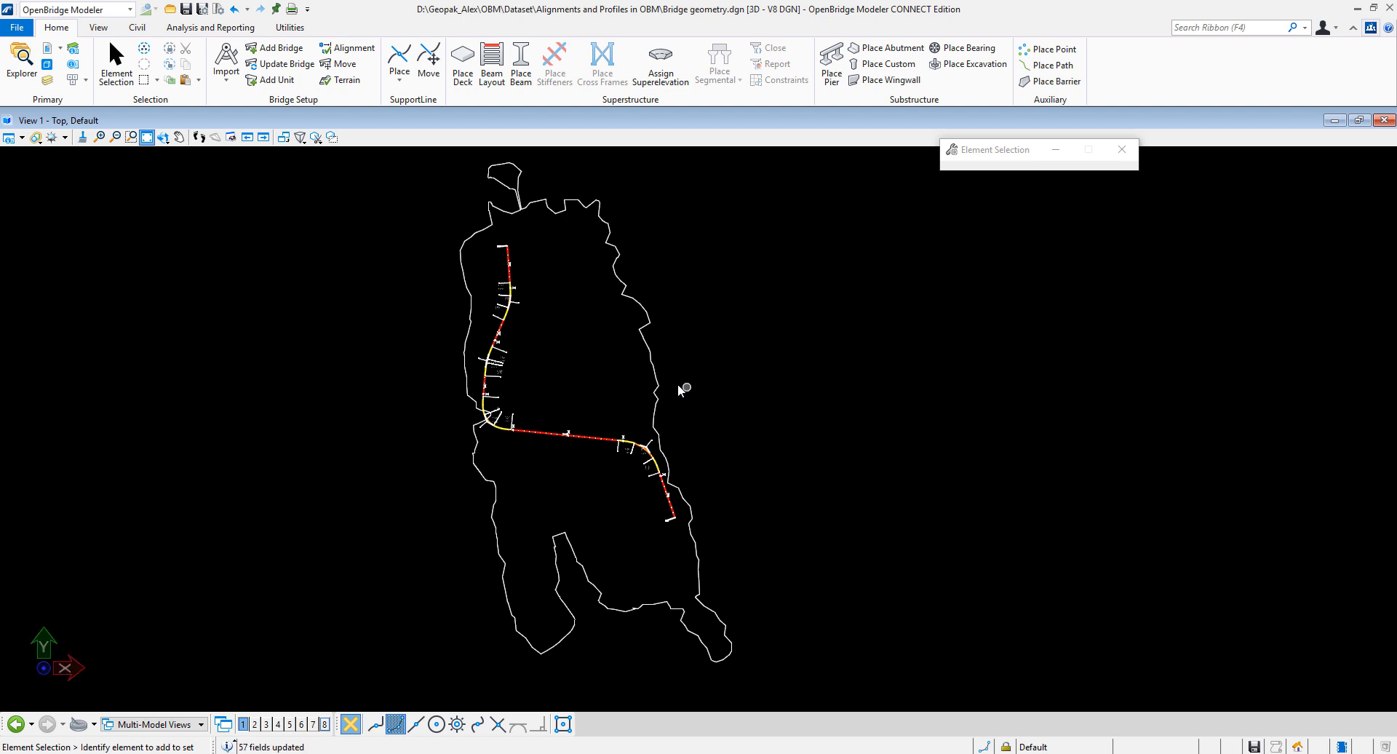
Step: Set the referenced terrain model as the active terrain model
left_click(660, 384)
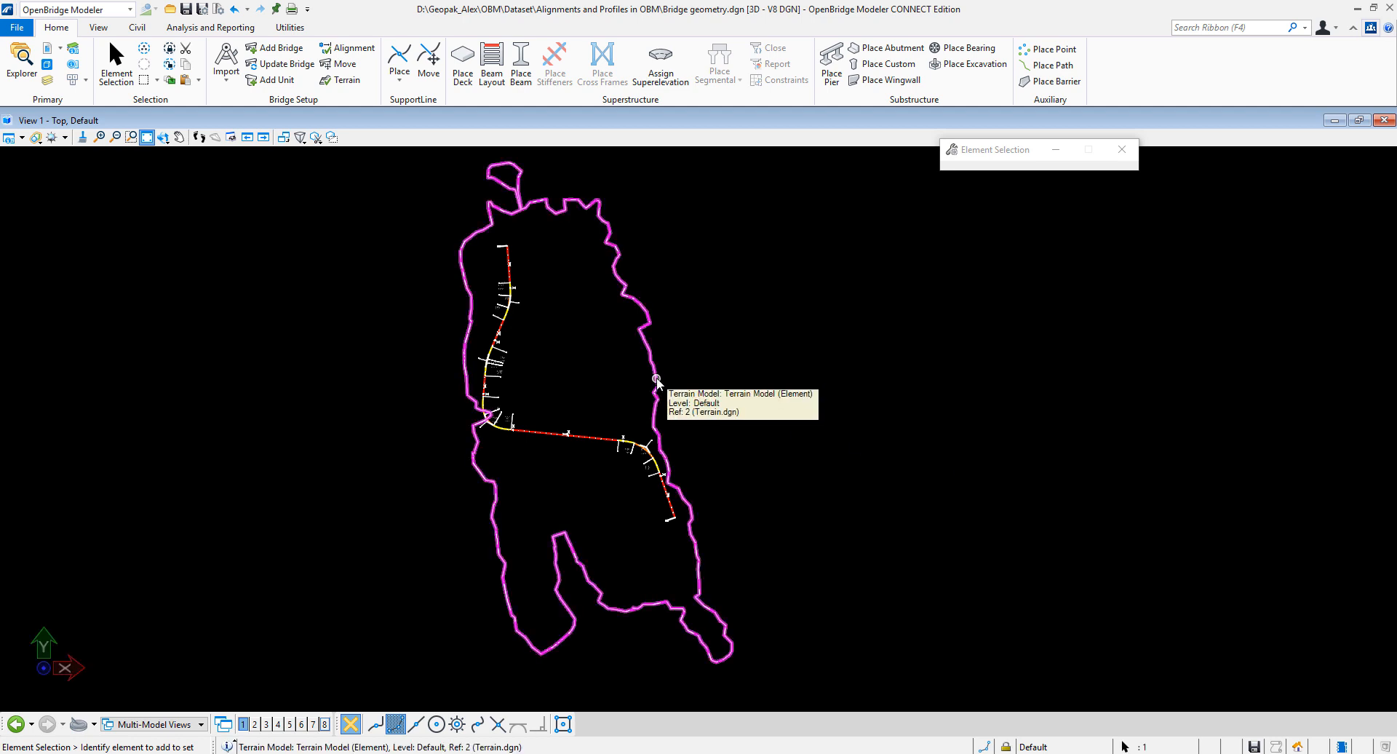
mouse_move(658, 377)
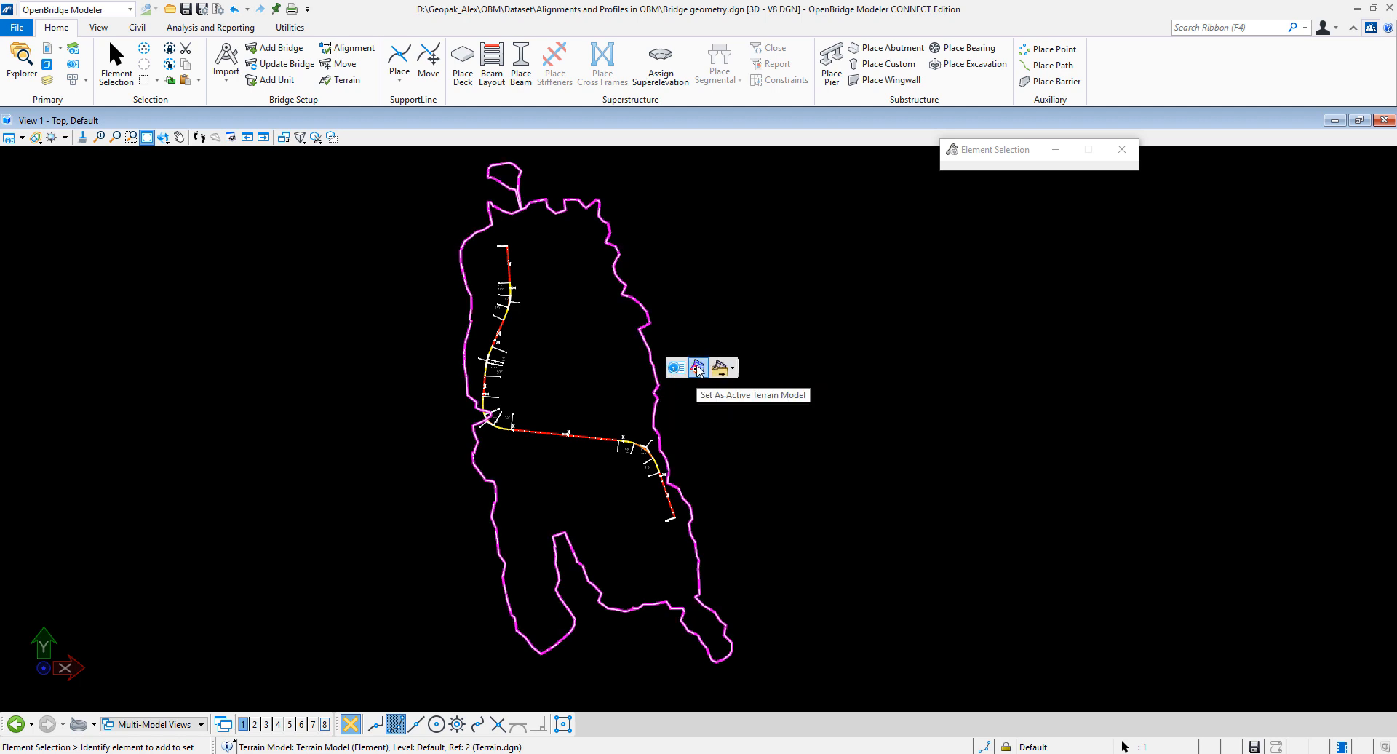
left_click(696, 367)
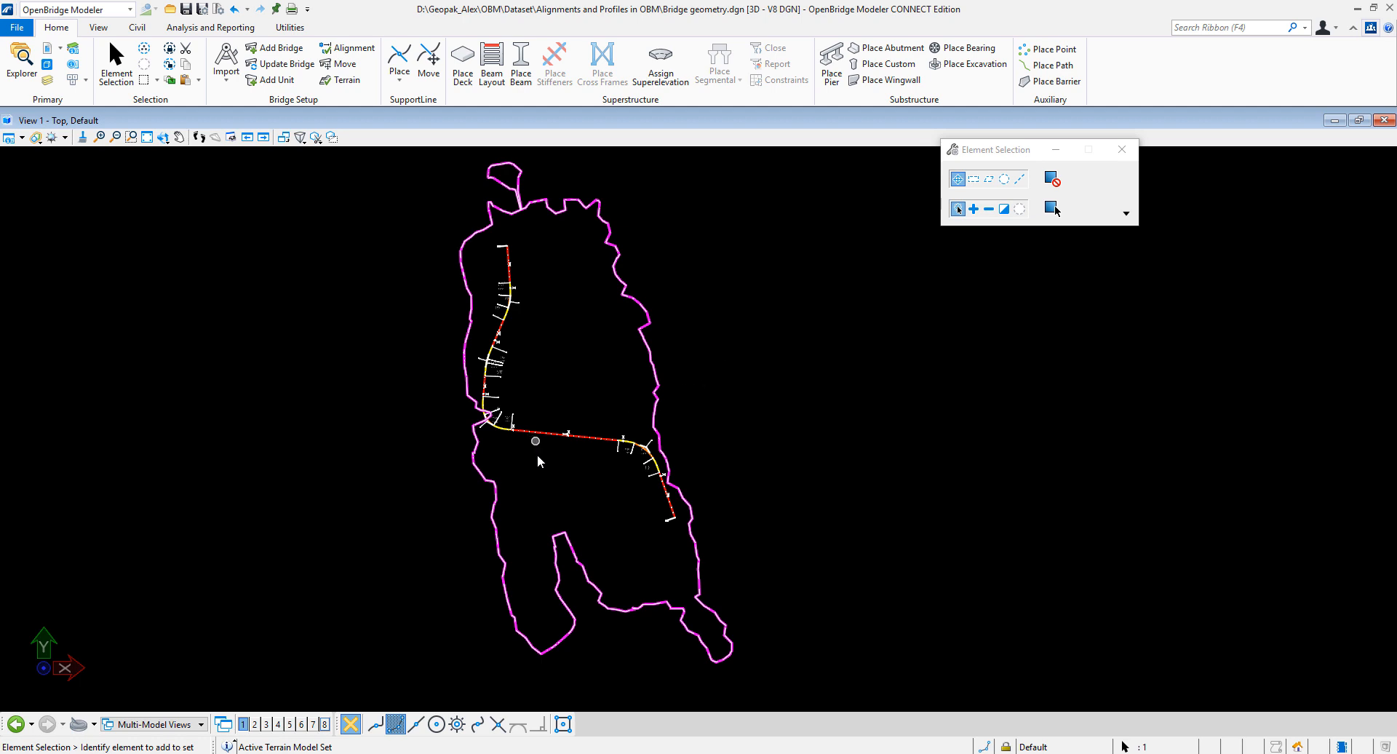
Step: Open the profile model of the GeomBL1 alignment in View 8
left_click(560, 432)
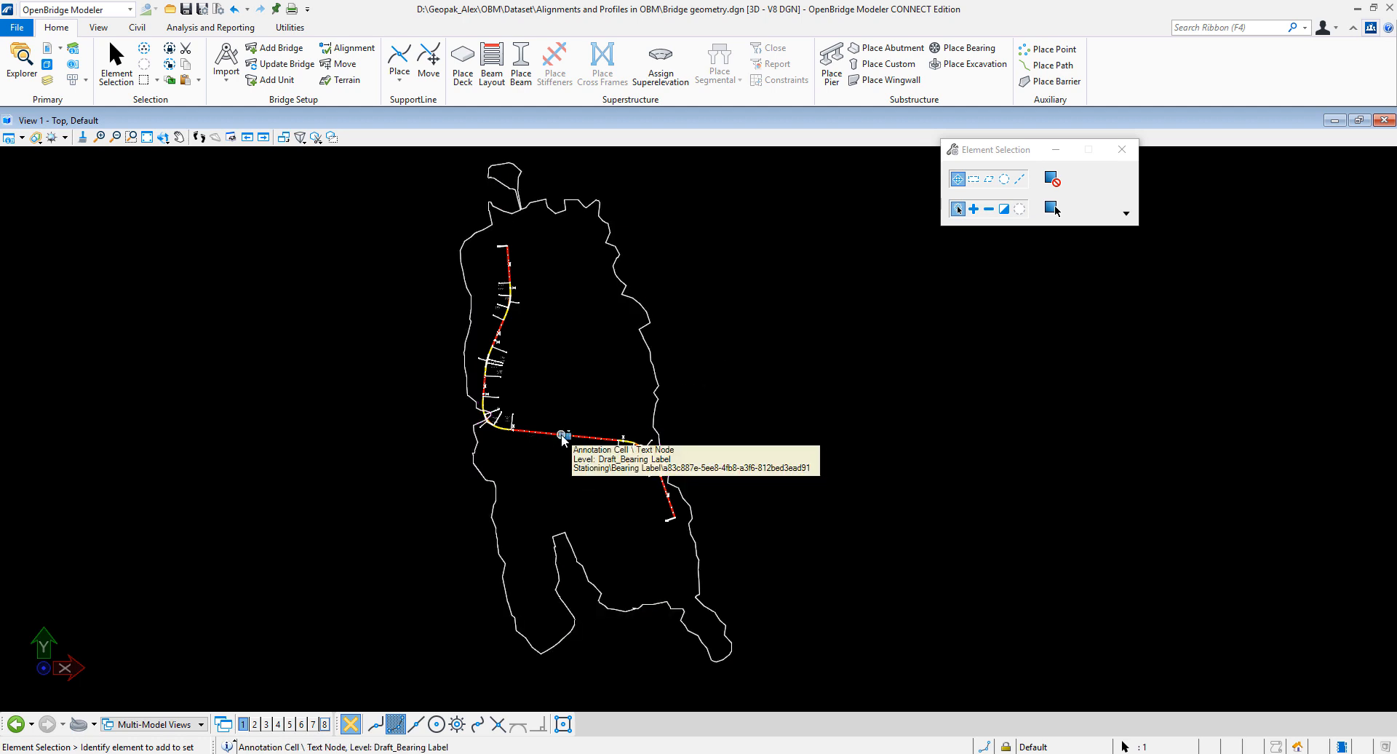
left_click(543, 462)
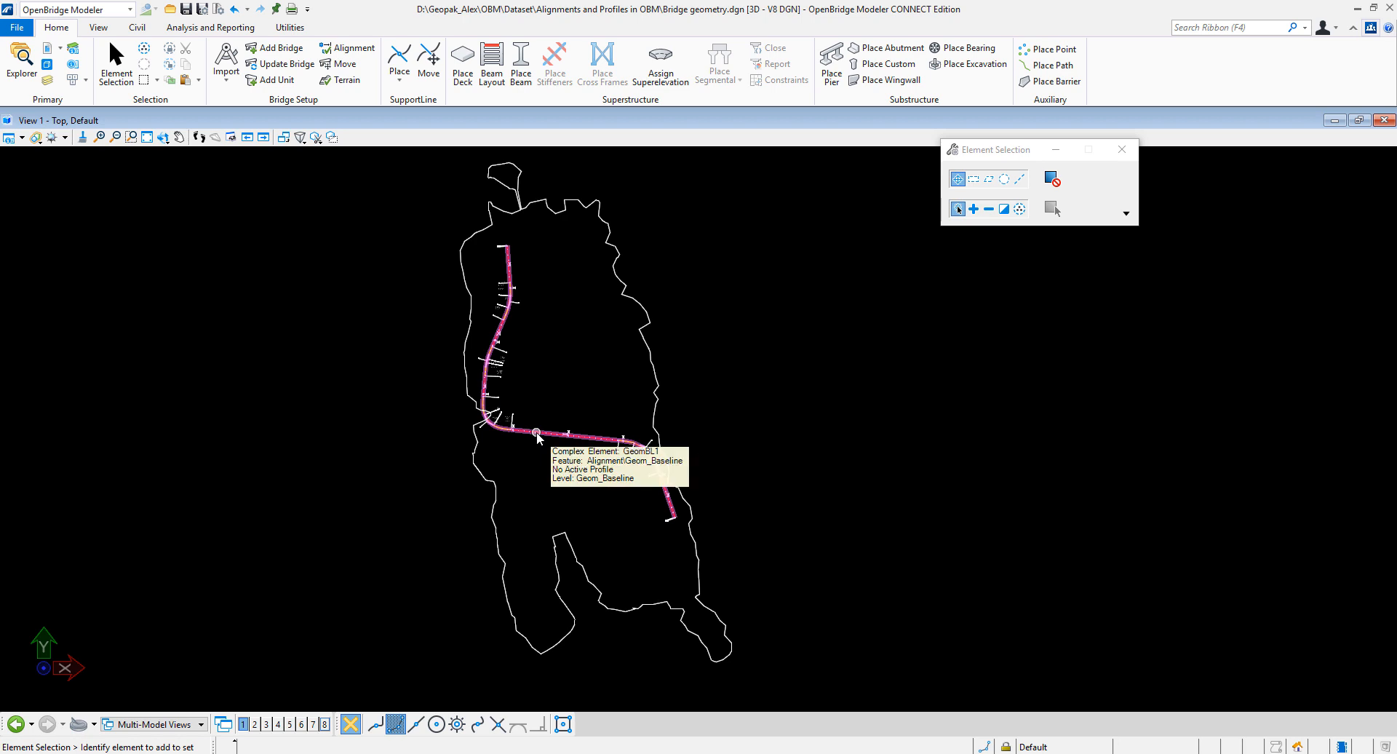
left_click(537, 436)
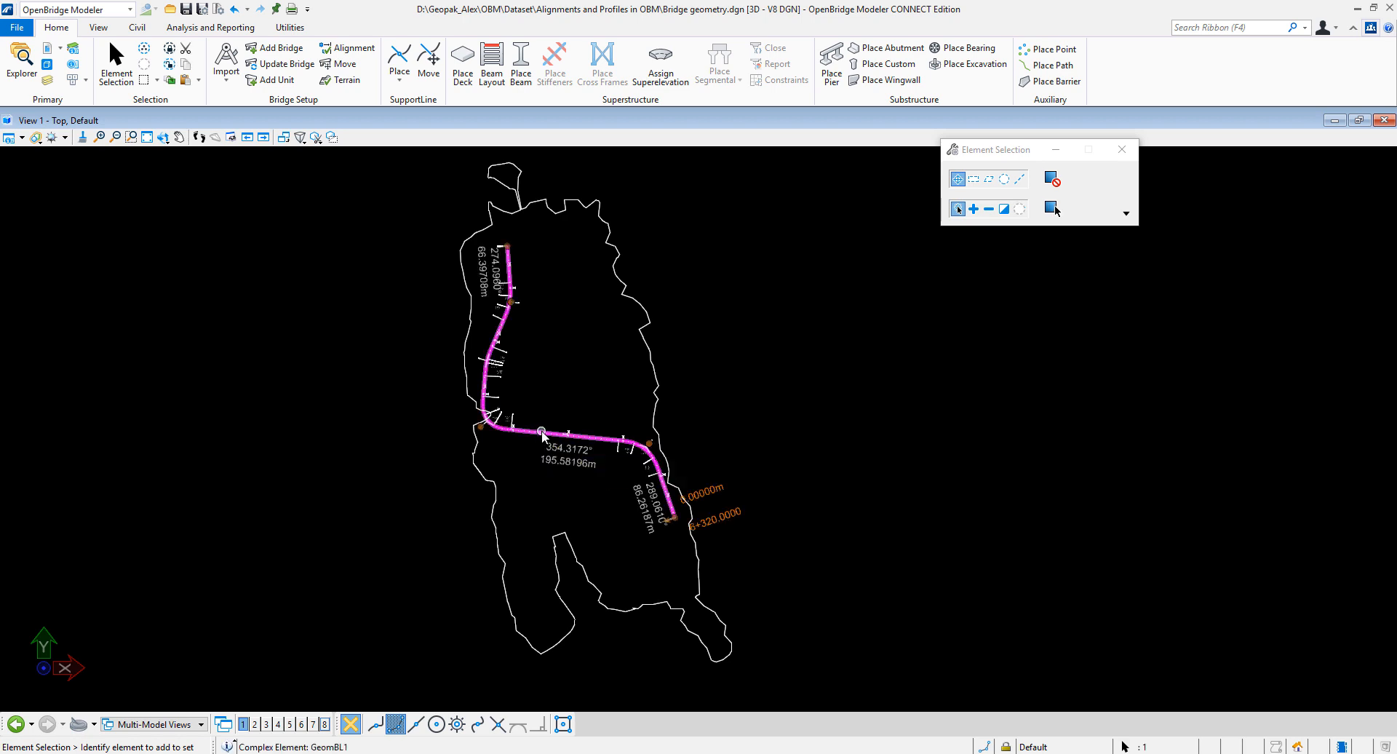
left_click(585, 425)
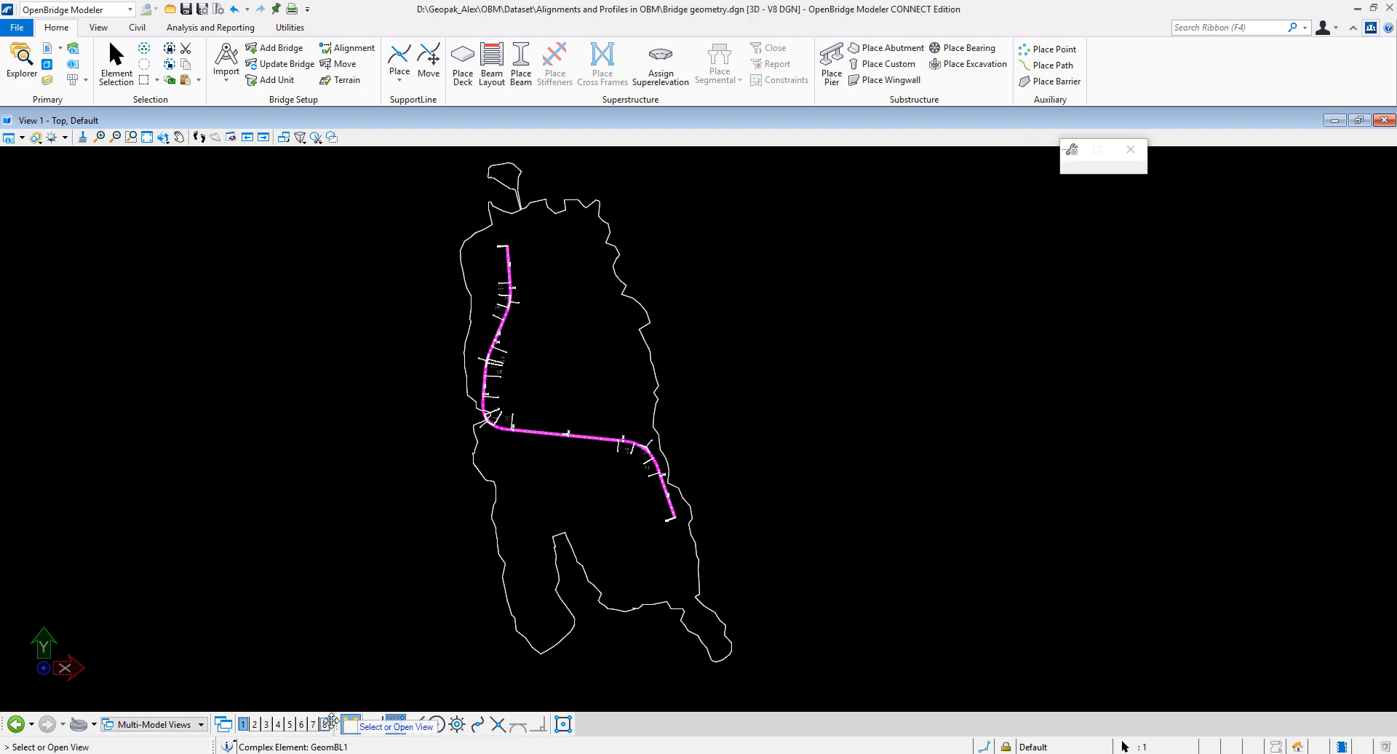
left_click(324, 724)
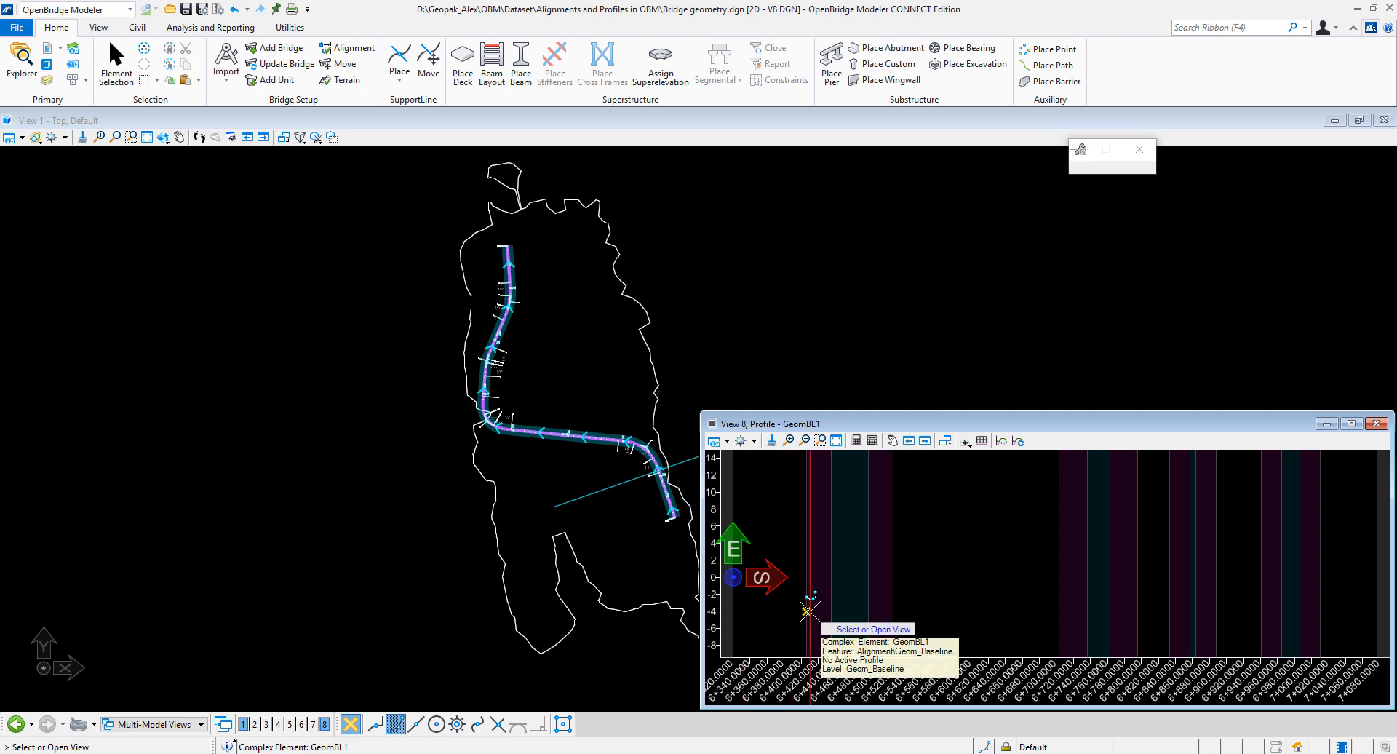
left_click(808, 611)
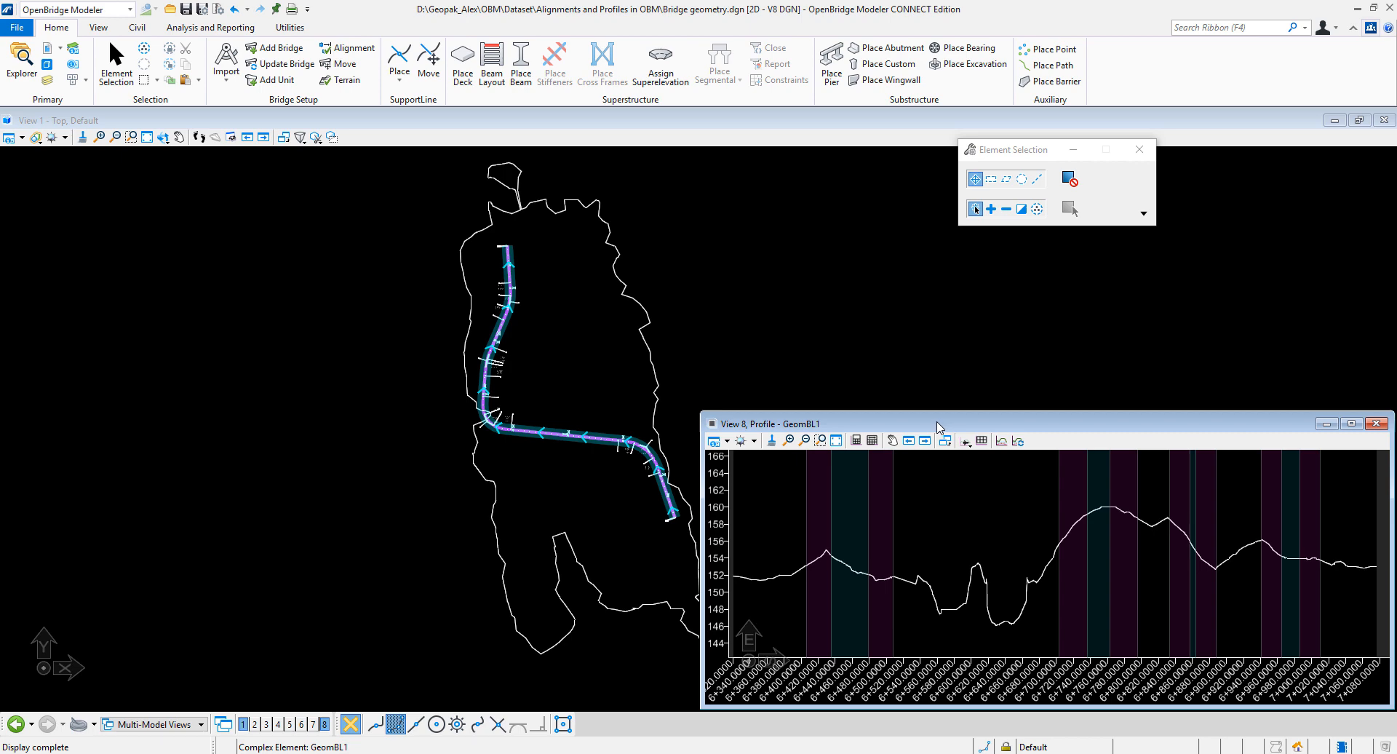
Step: Move the View 8 profile window over the plan, enlarge it, and fit the whole profile in it
left_click_drag(922, 419, 496, 323)
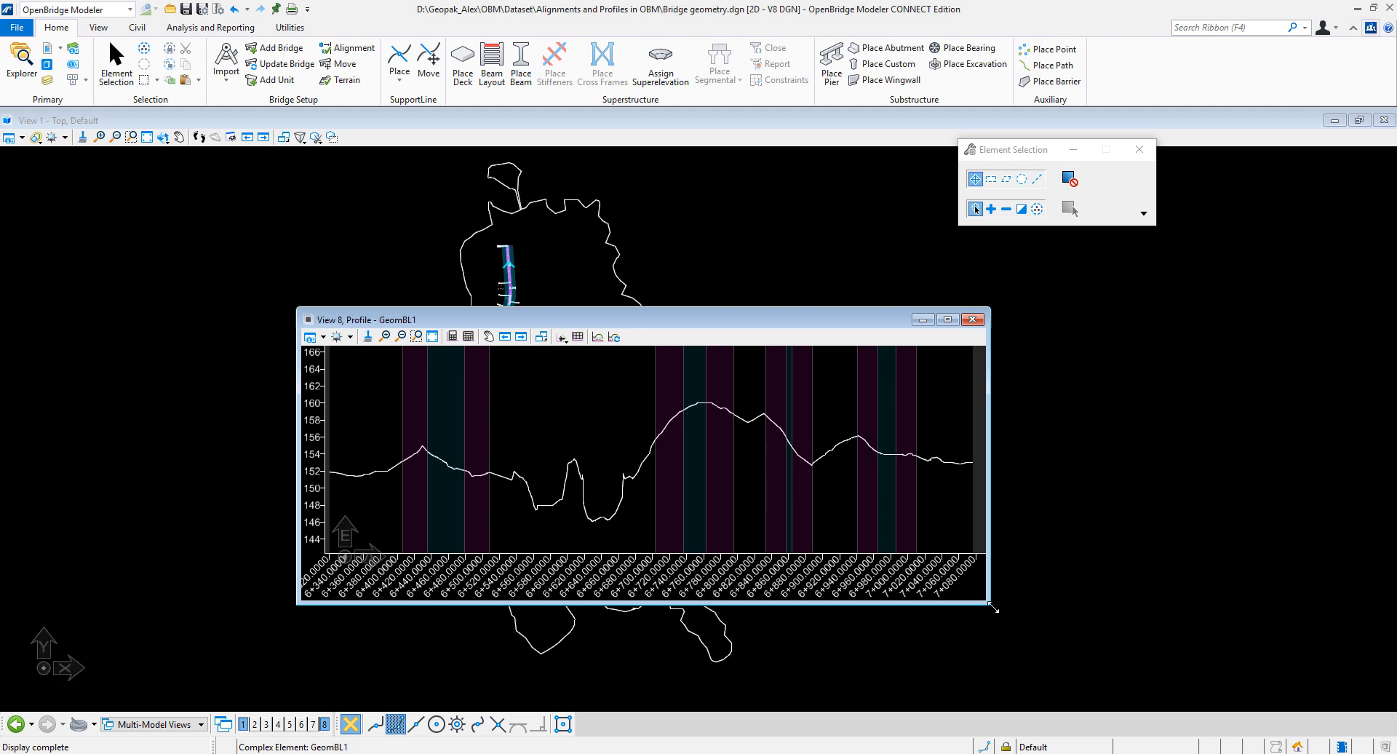
left_click_drag(995, 612, 1170, 686)
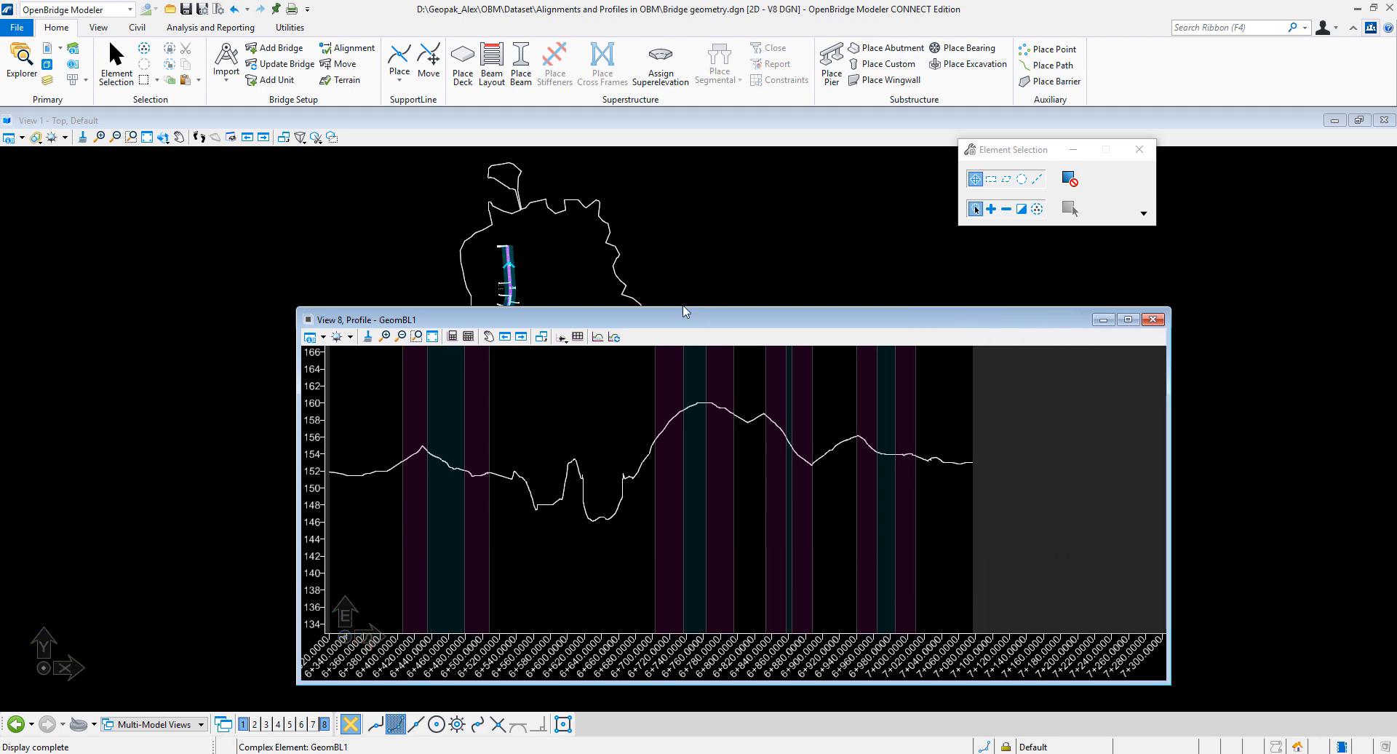
left_click_drag(687, 312, 593, 264)
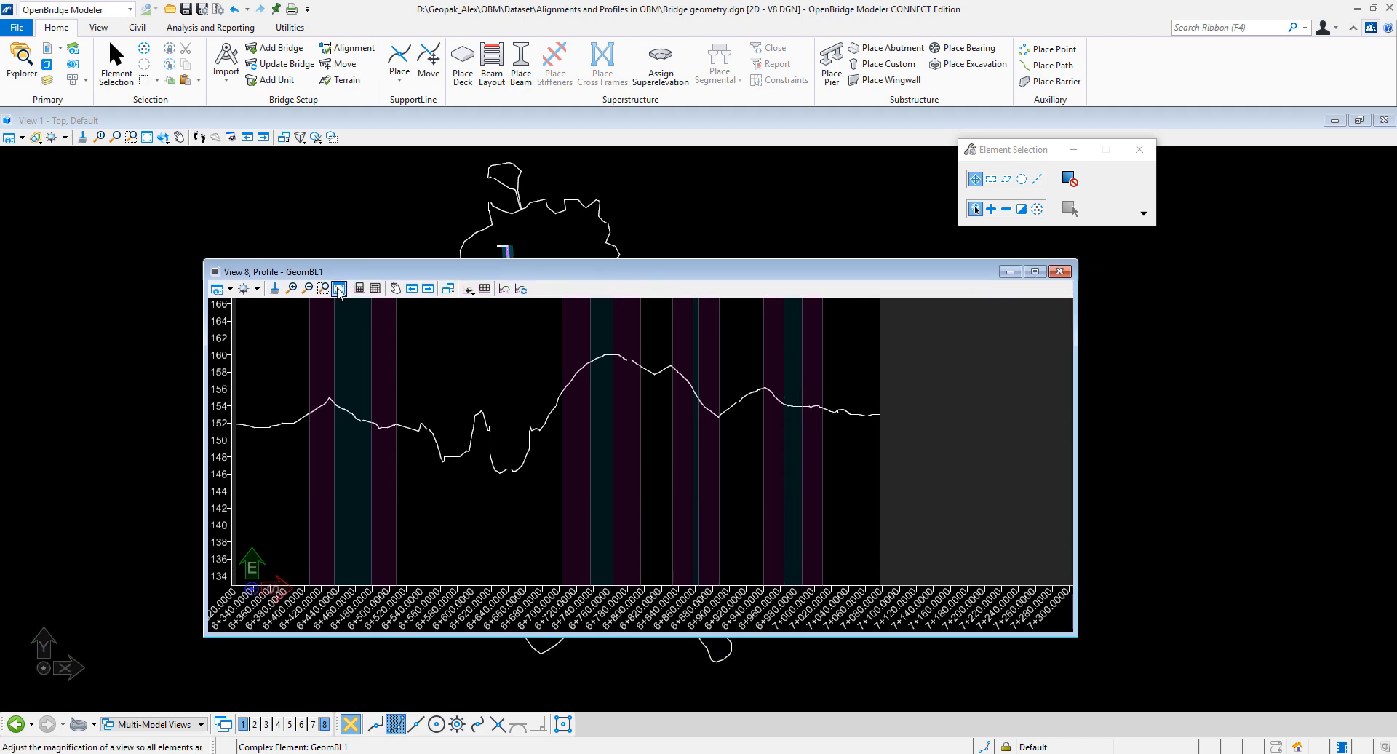
left_click(339, 288)
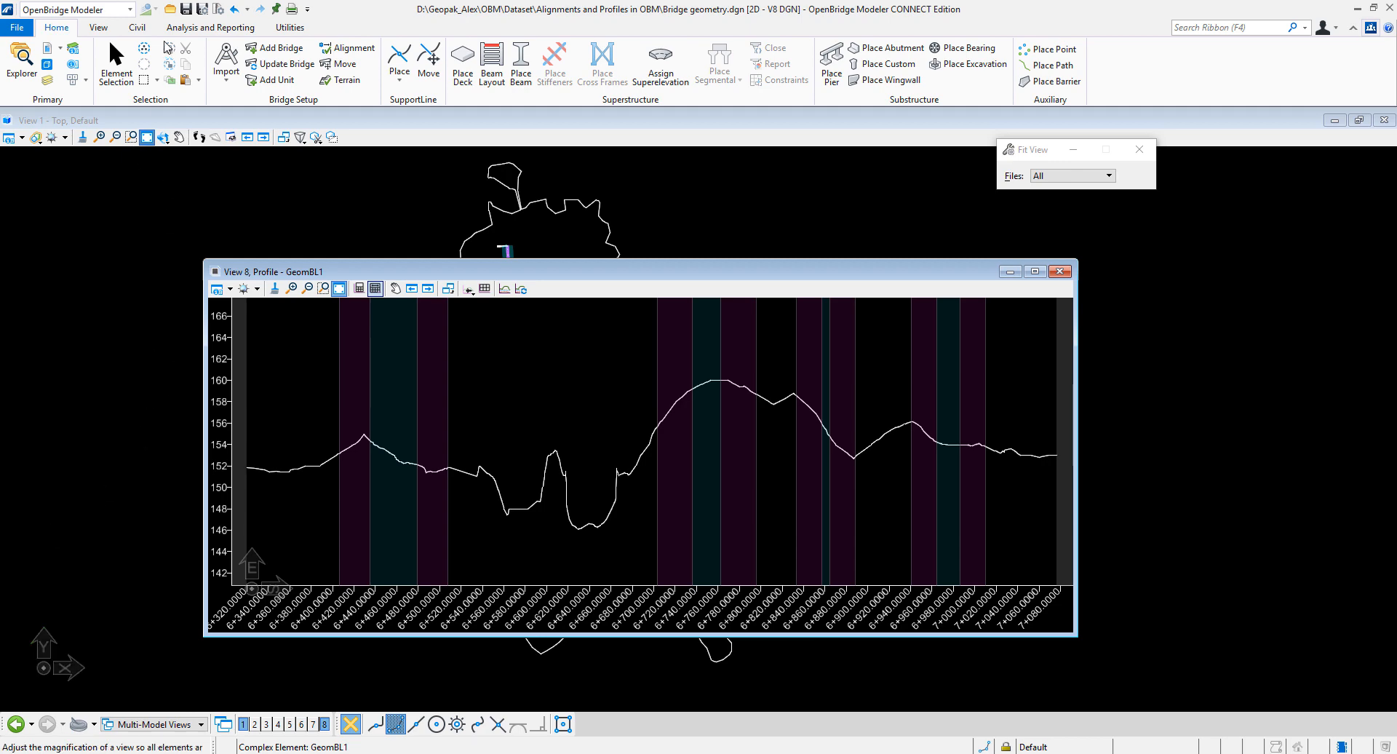
Step: Draw a rising profile line between points from the ground profile's start, about 265 m long at a slope of about 0.0425
left_click(136, 29)
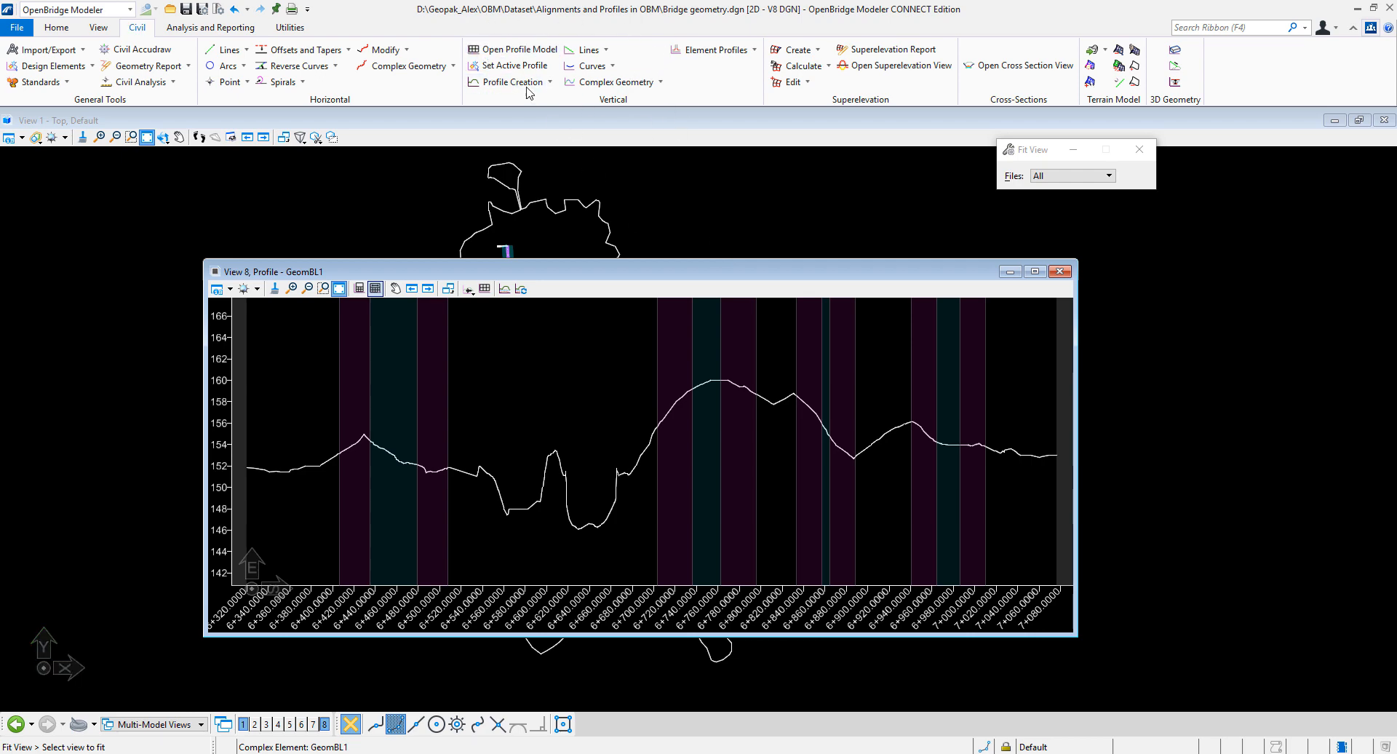
left_click(607, 51)
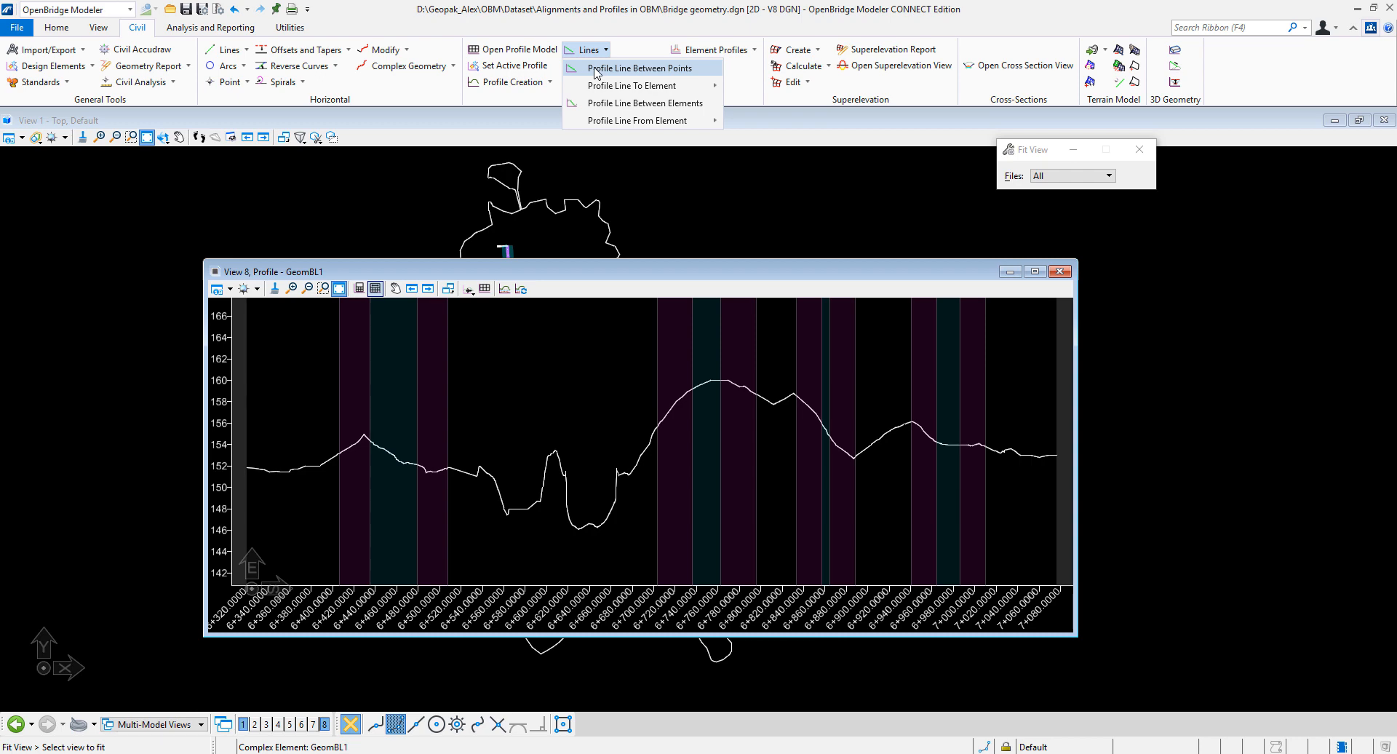
mouse_move(598, 87)
left_click(606, 70)
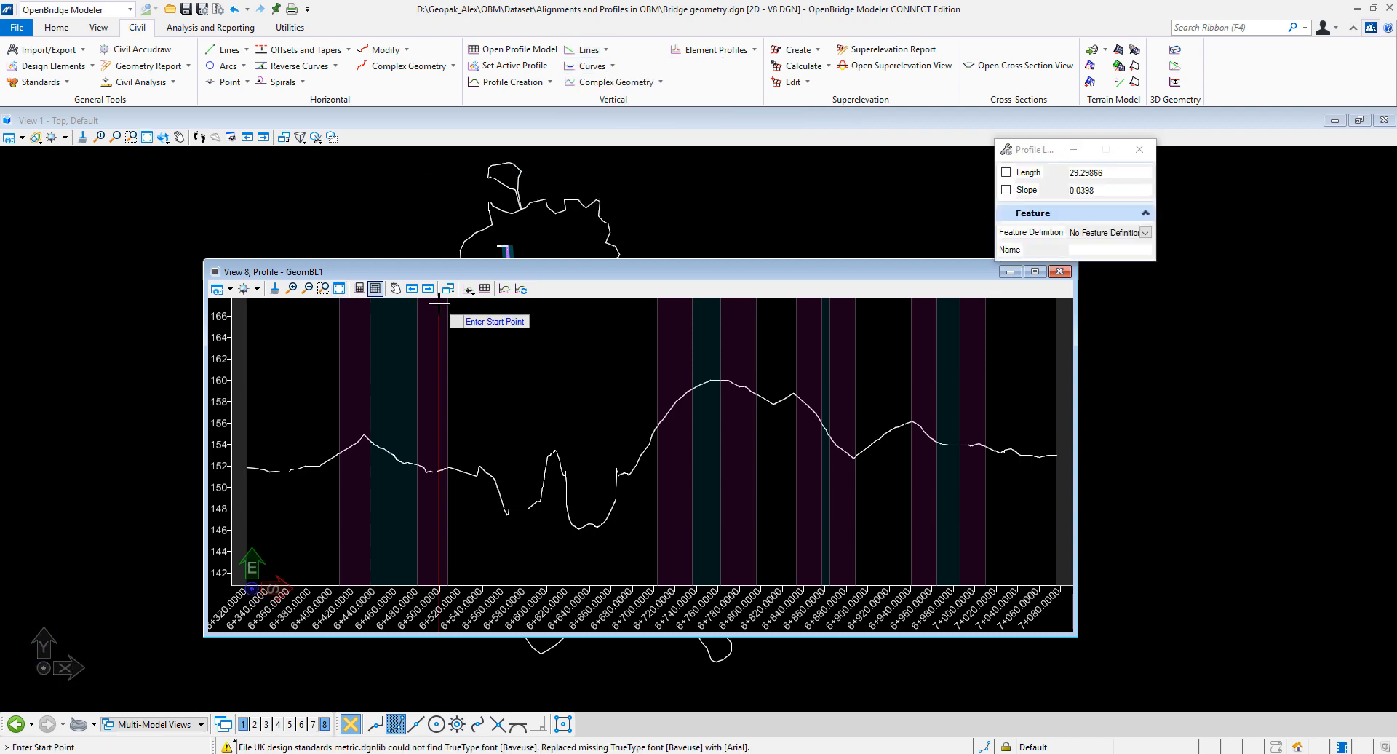
left_click(248, 466)
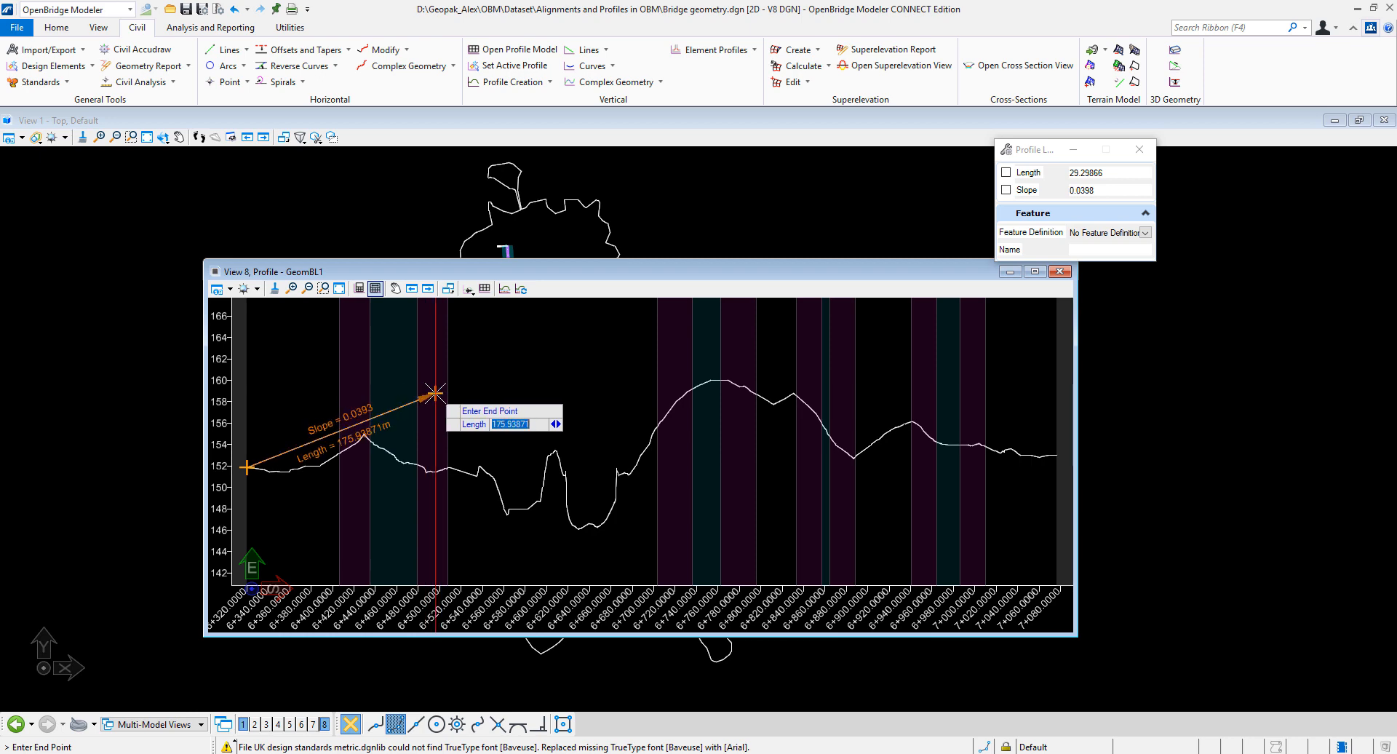
left_click(530, 345)
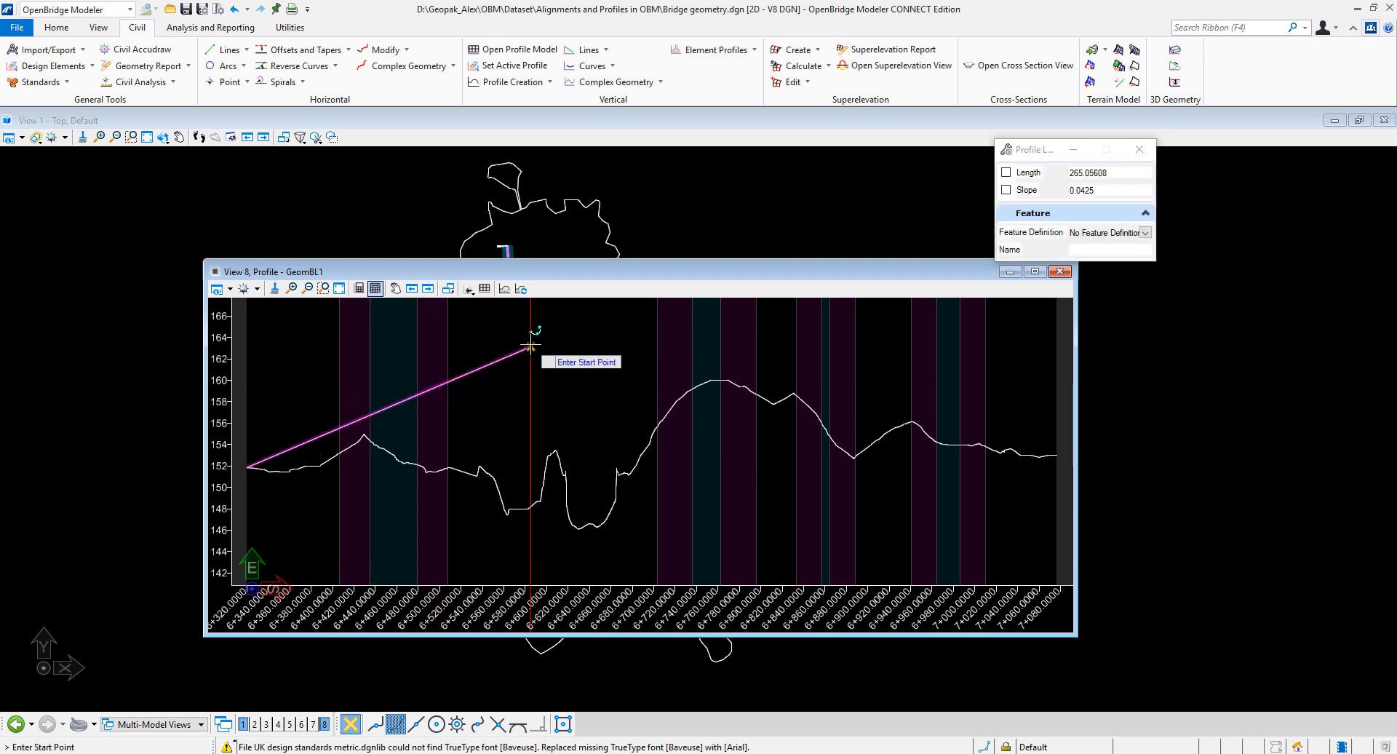
Step: Continue with a falling line about 272 m long at slope -0.0693 and a rising one about 219 m long to the ground profile's end
left_click(530, 345)
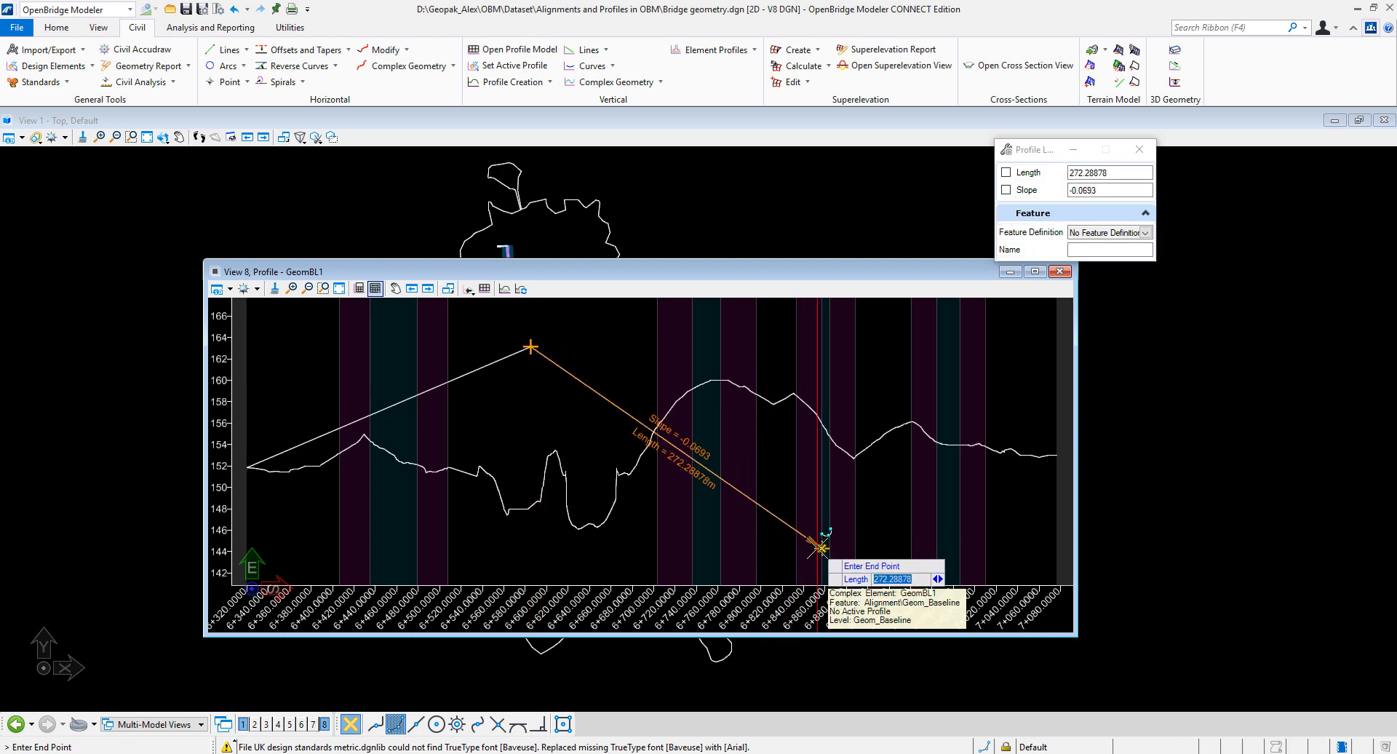
left_click(821, 547)
left_click(822, 549)
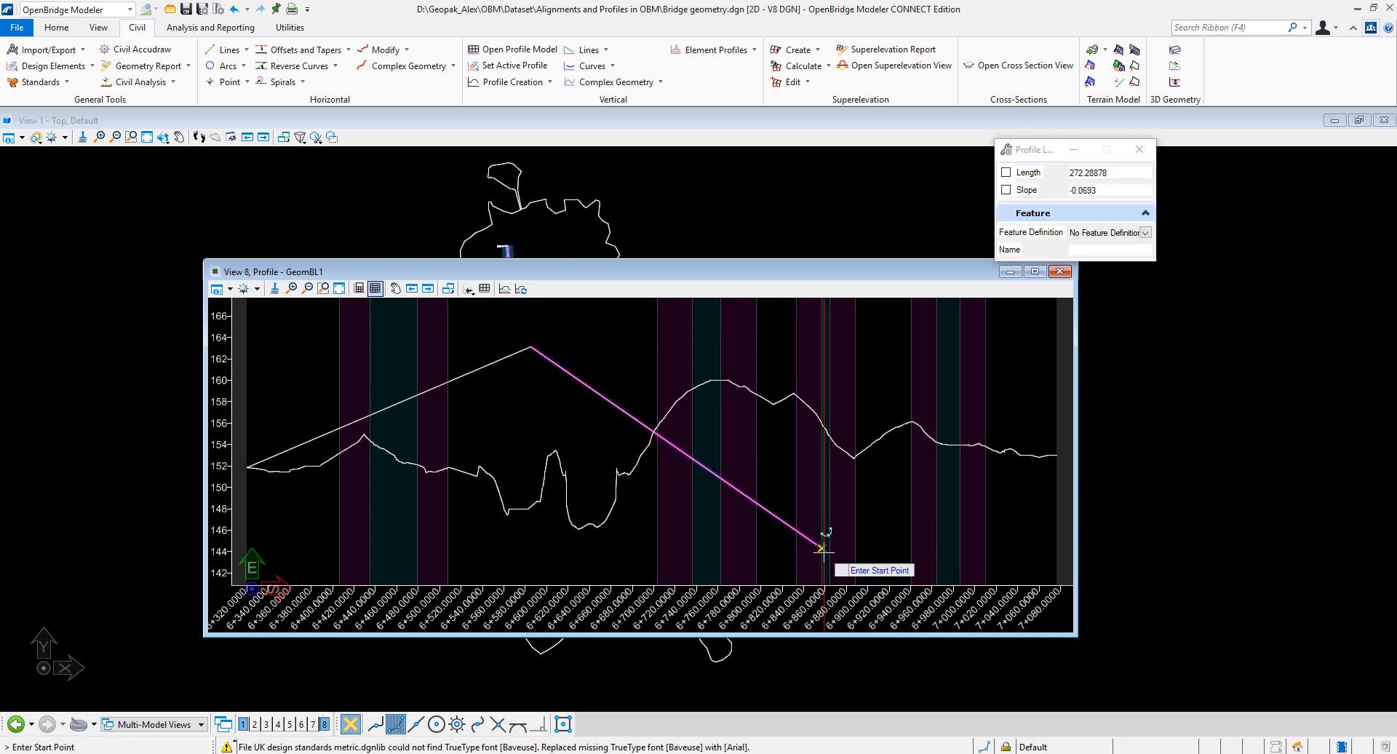
left_click(1057, 455)
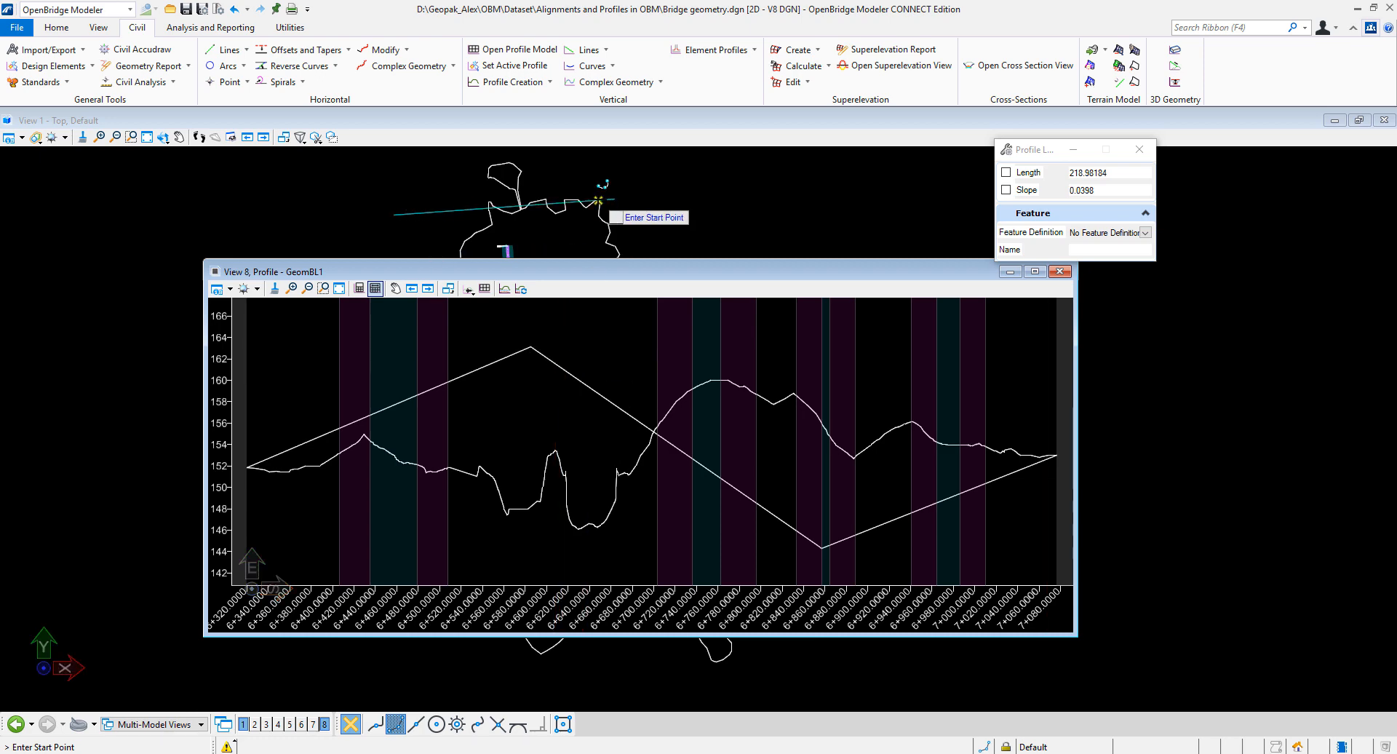
Step: Place a crest parabola about 270 m long between the first and second profile lines, with Trim/Extend set to Both
left_click(613, 67)
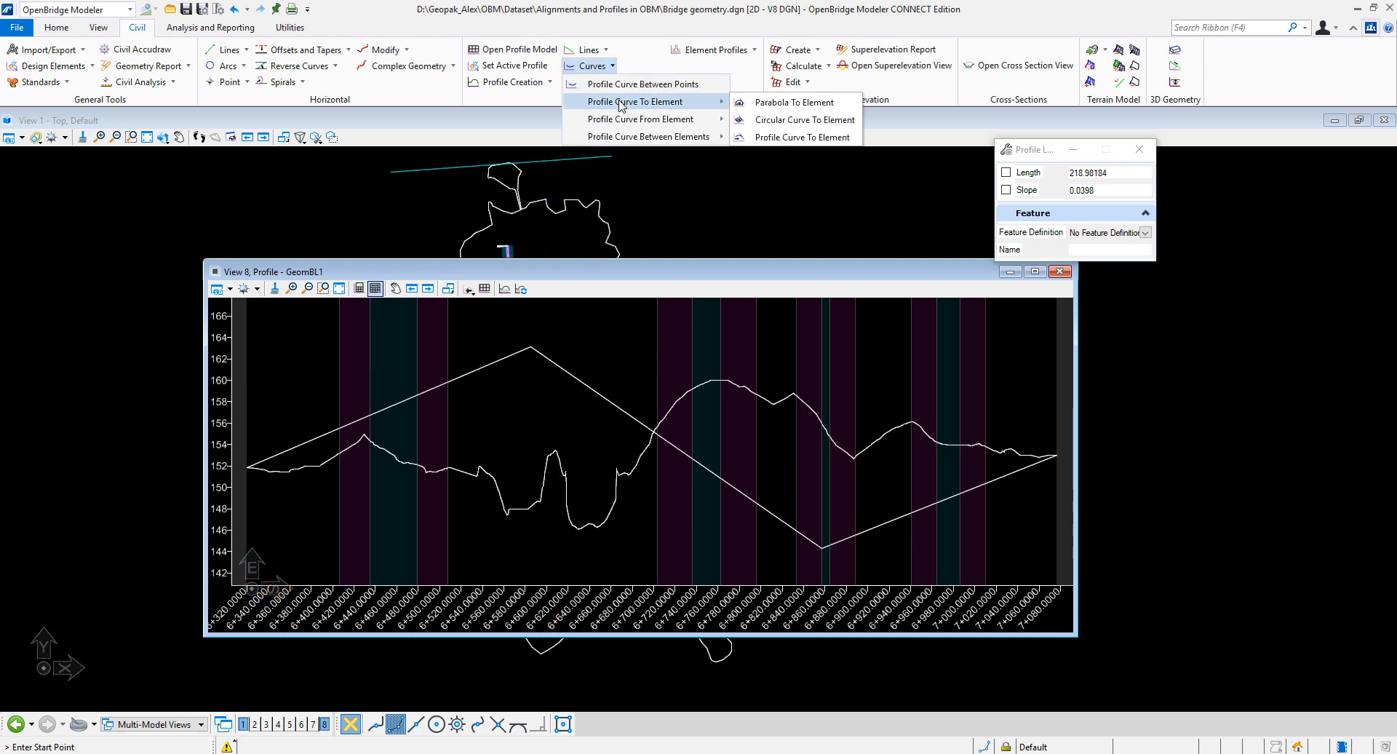
mouse_move(620, 126)
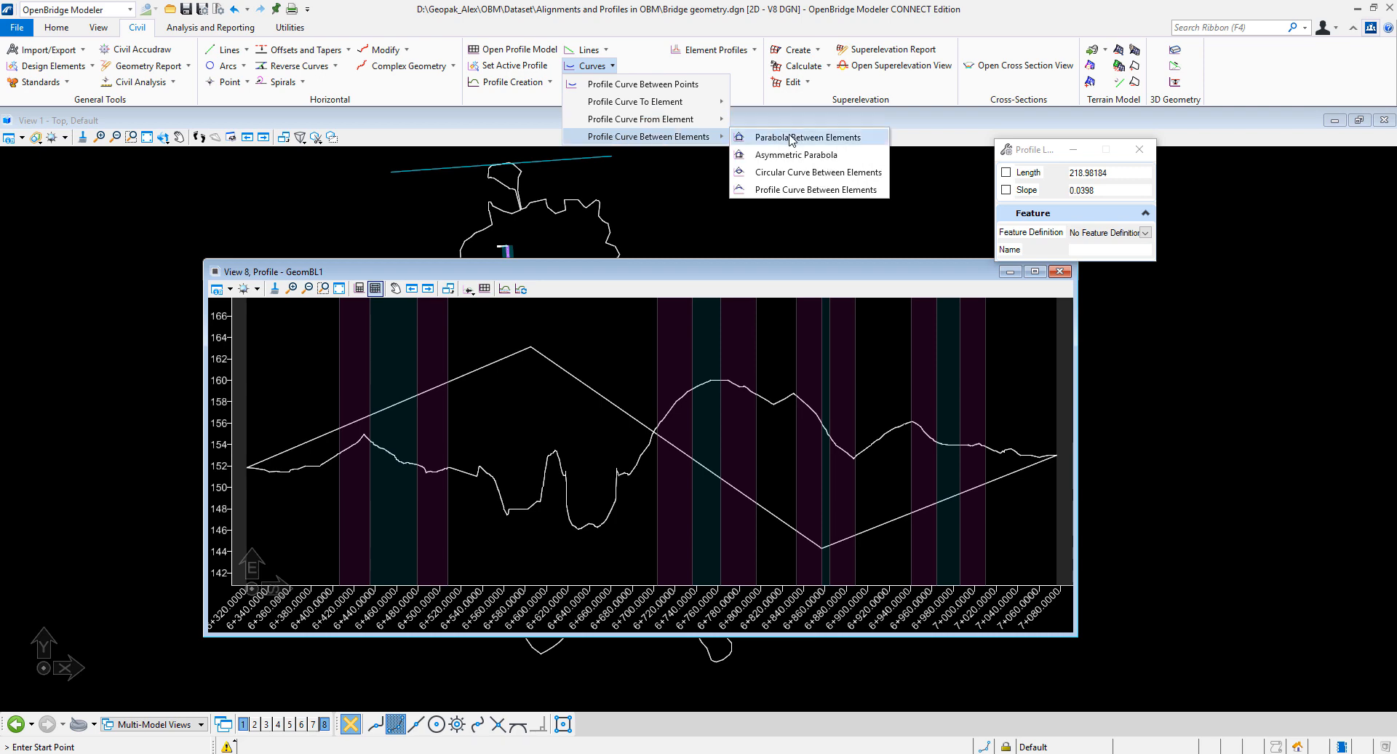
left_click(794, 140)
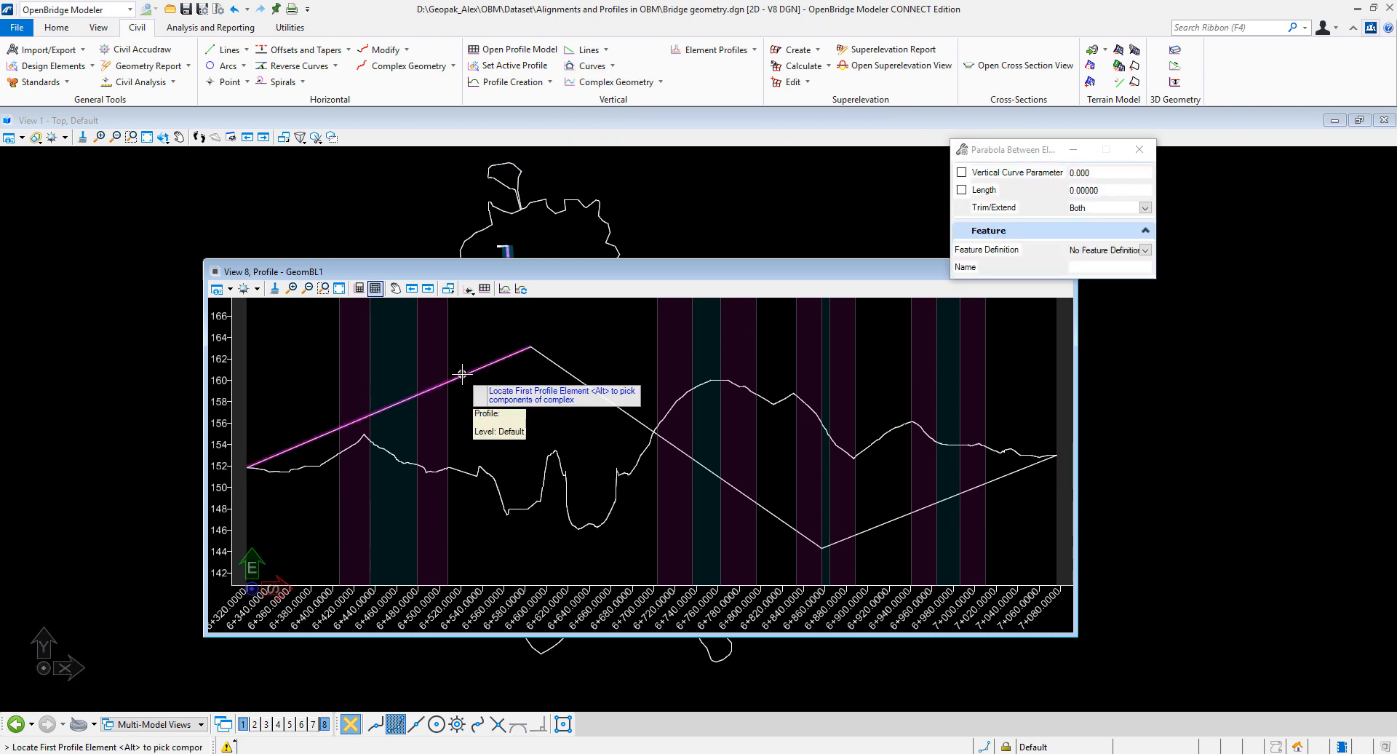
left_click(505, 376)
left_click(565, 373)
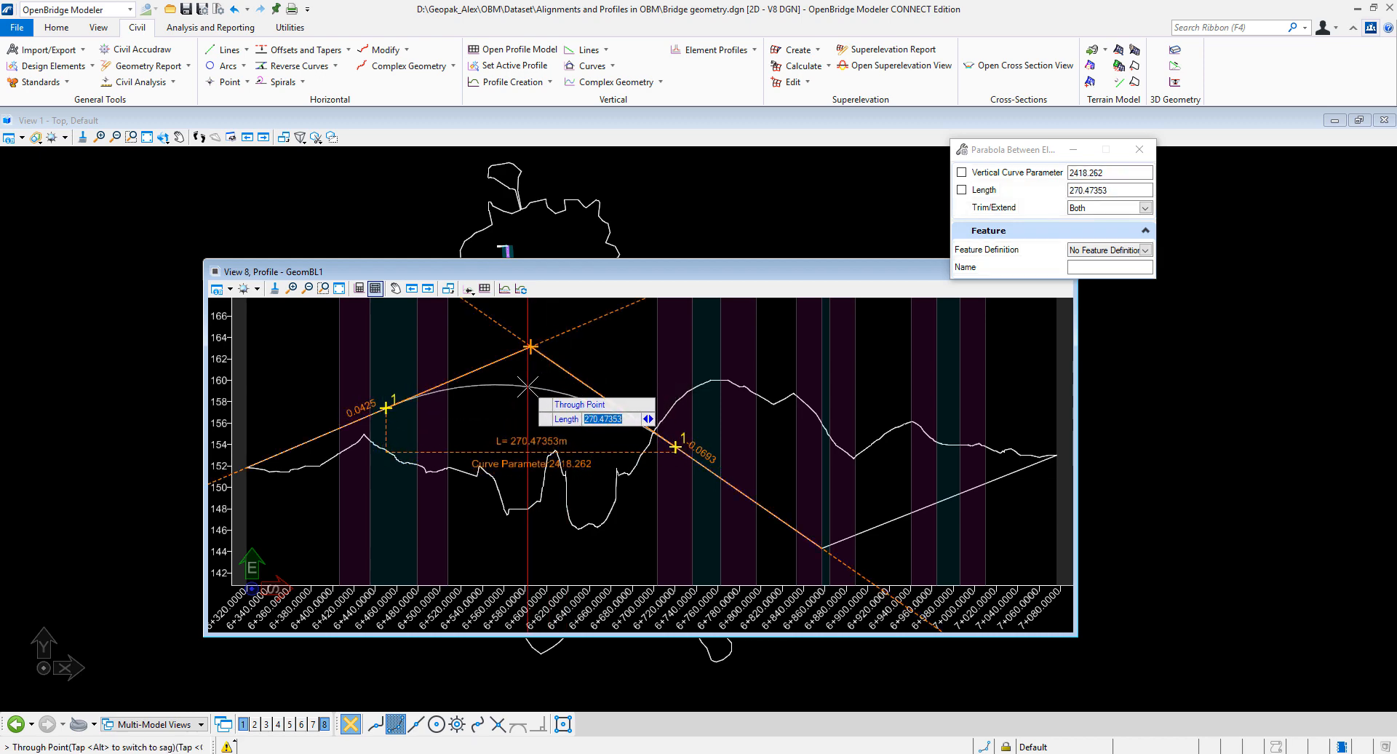
left_click(528, 399)
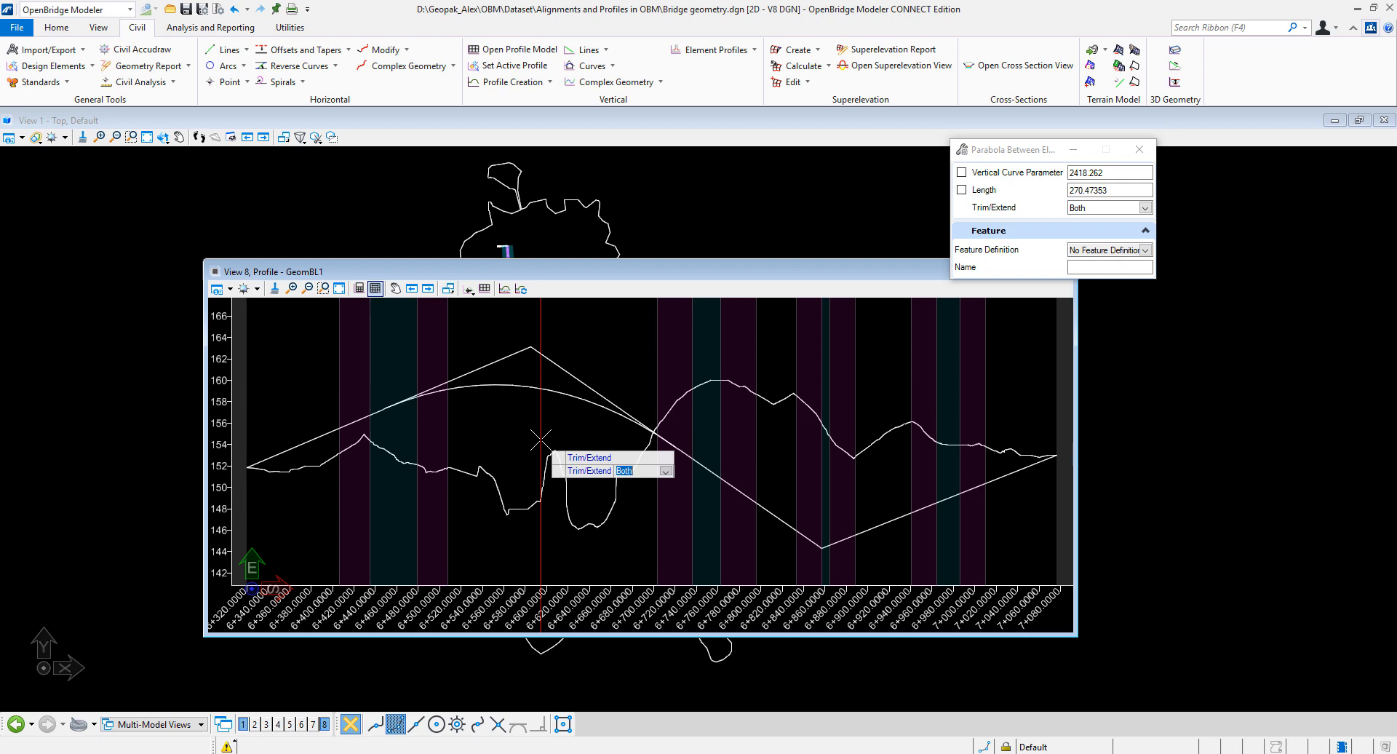
left_click(540, 440)
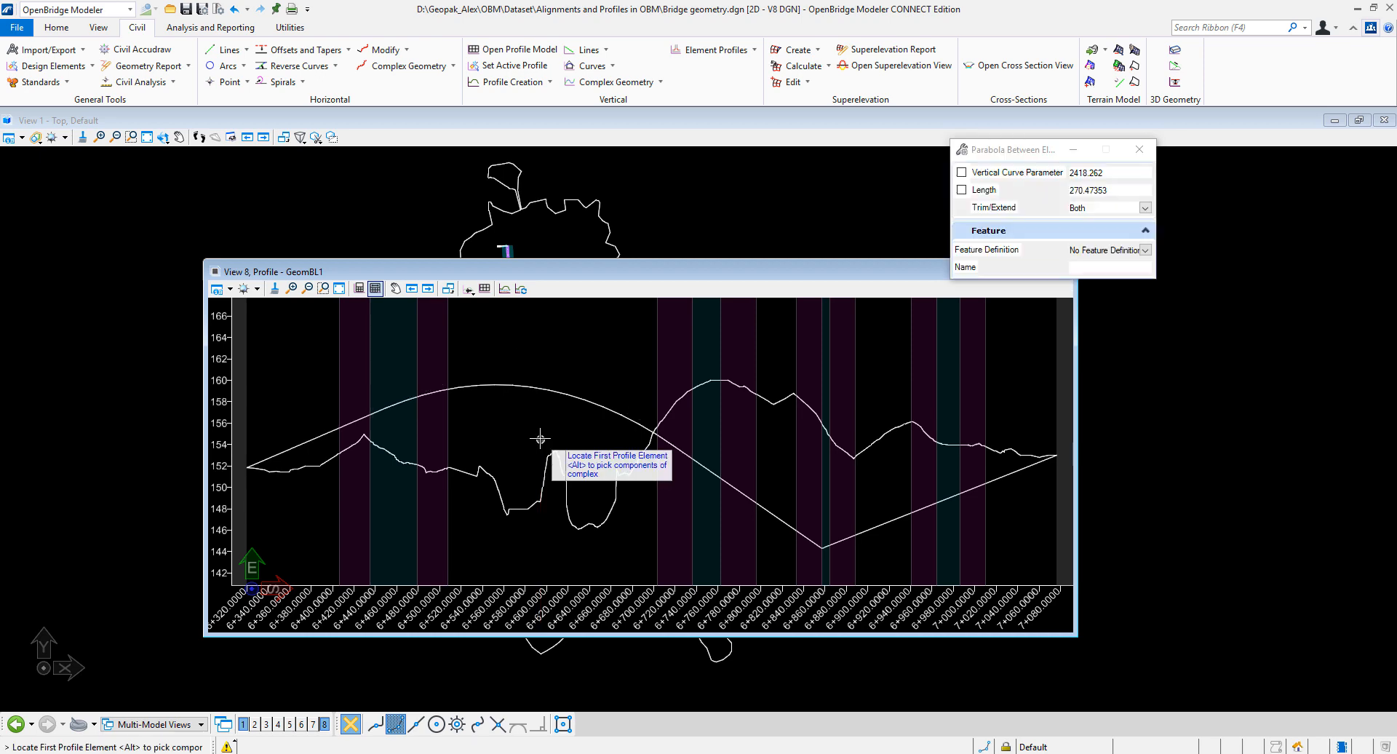
Step: Start a parabolic Profile Curve Between Elements from the second to the third profile line, with back and ahead vertical offsets of 0.0
left_click(469, 290)
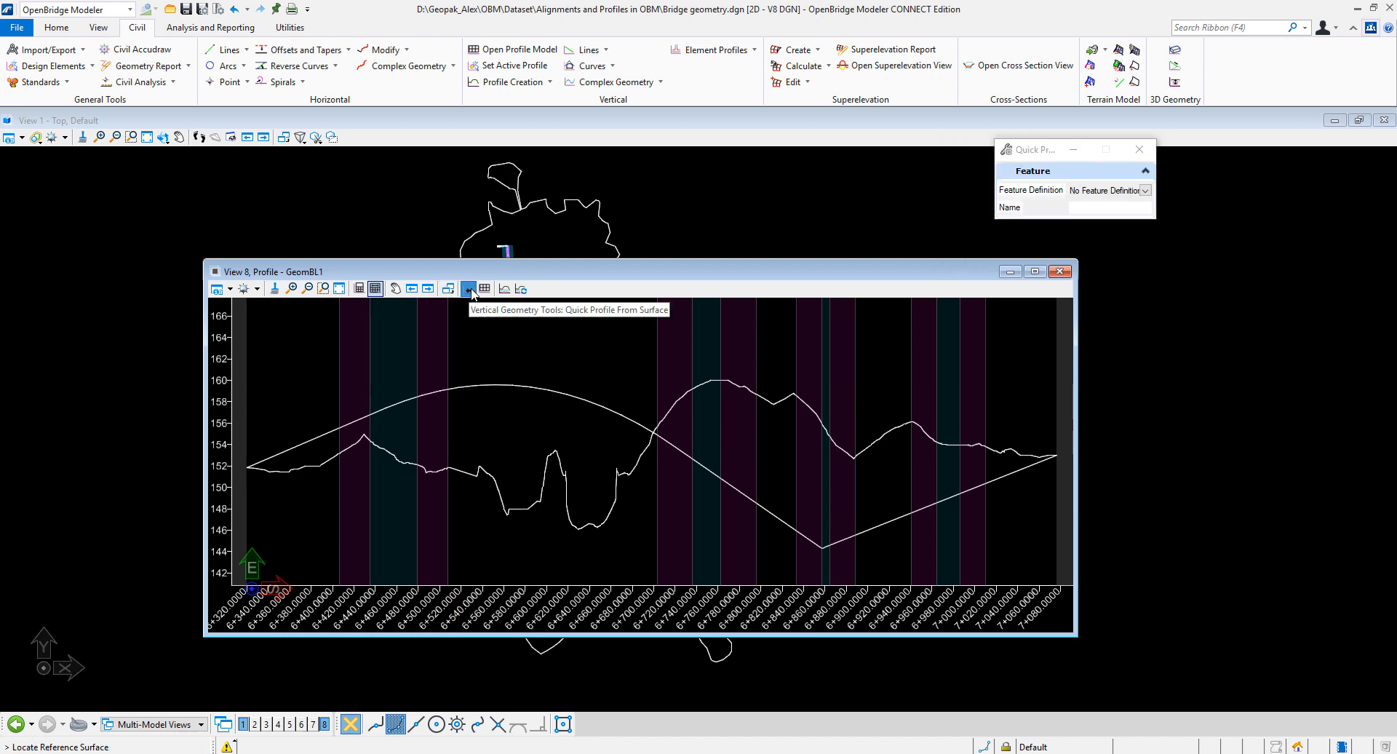
left_click(470, 291)
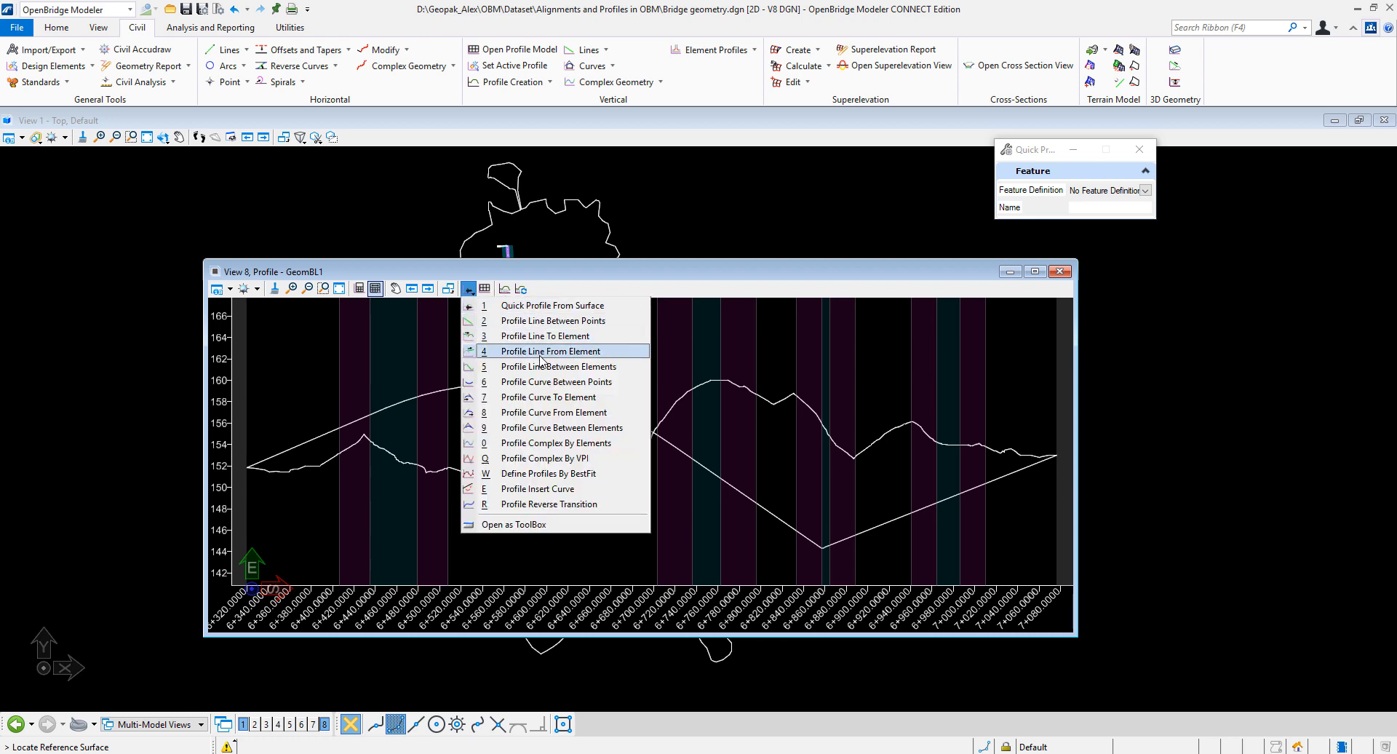
left_click(542, 429)
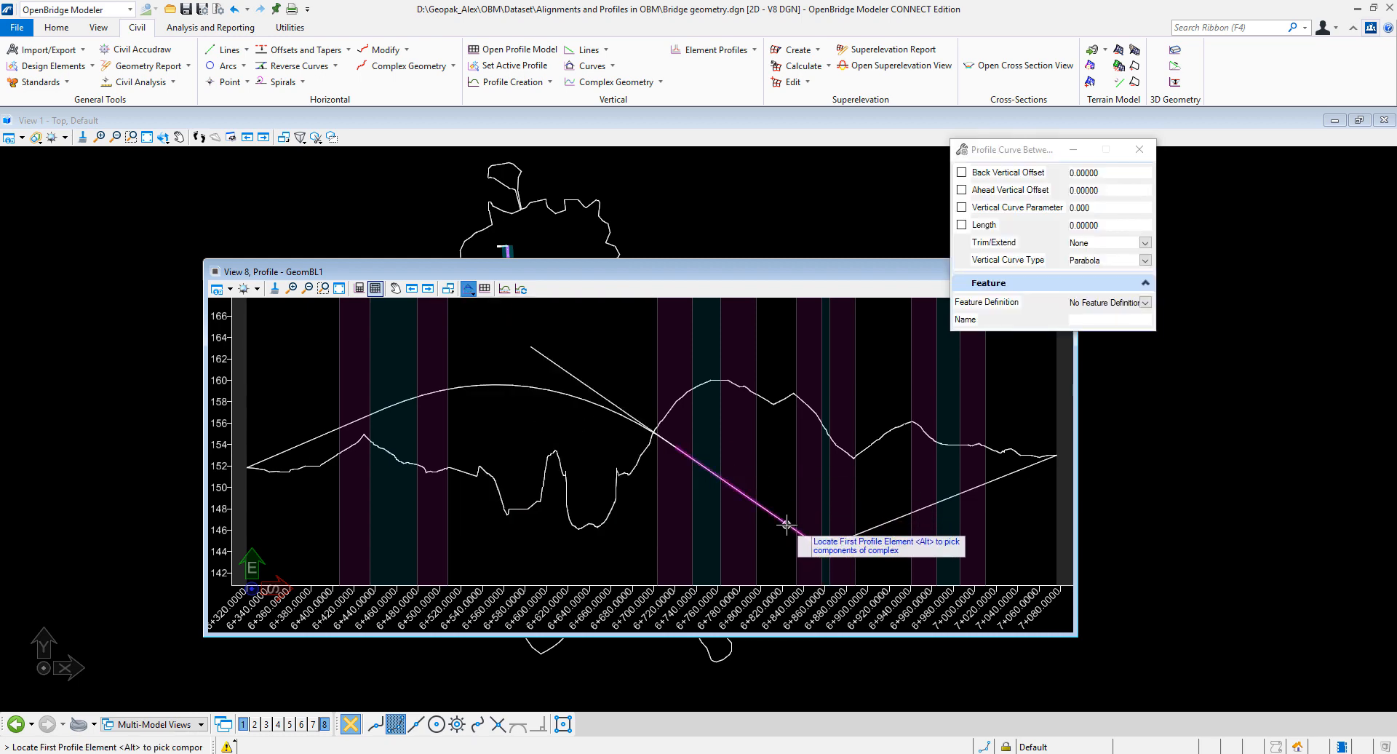
left_click(795, 520)
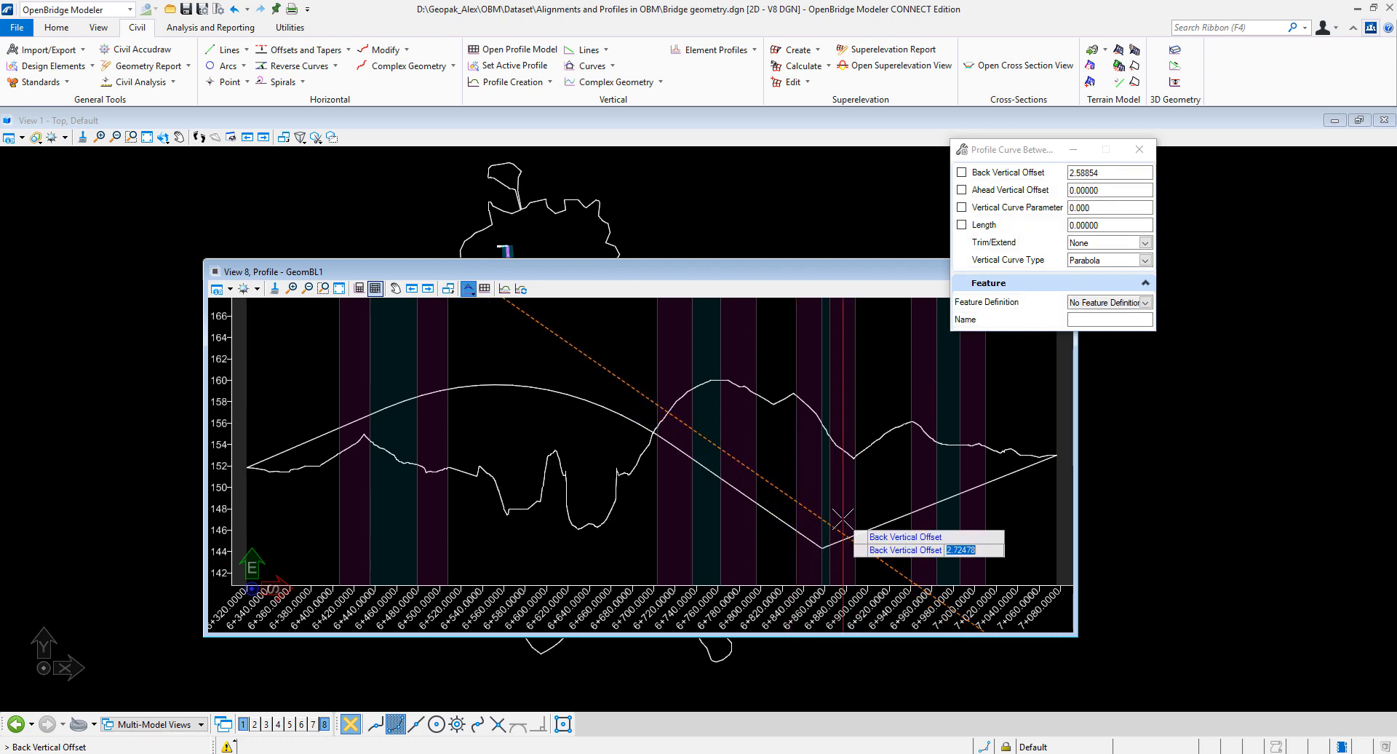
type("0.0")
key("Return")
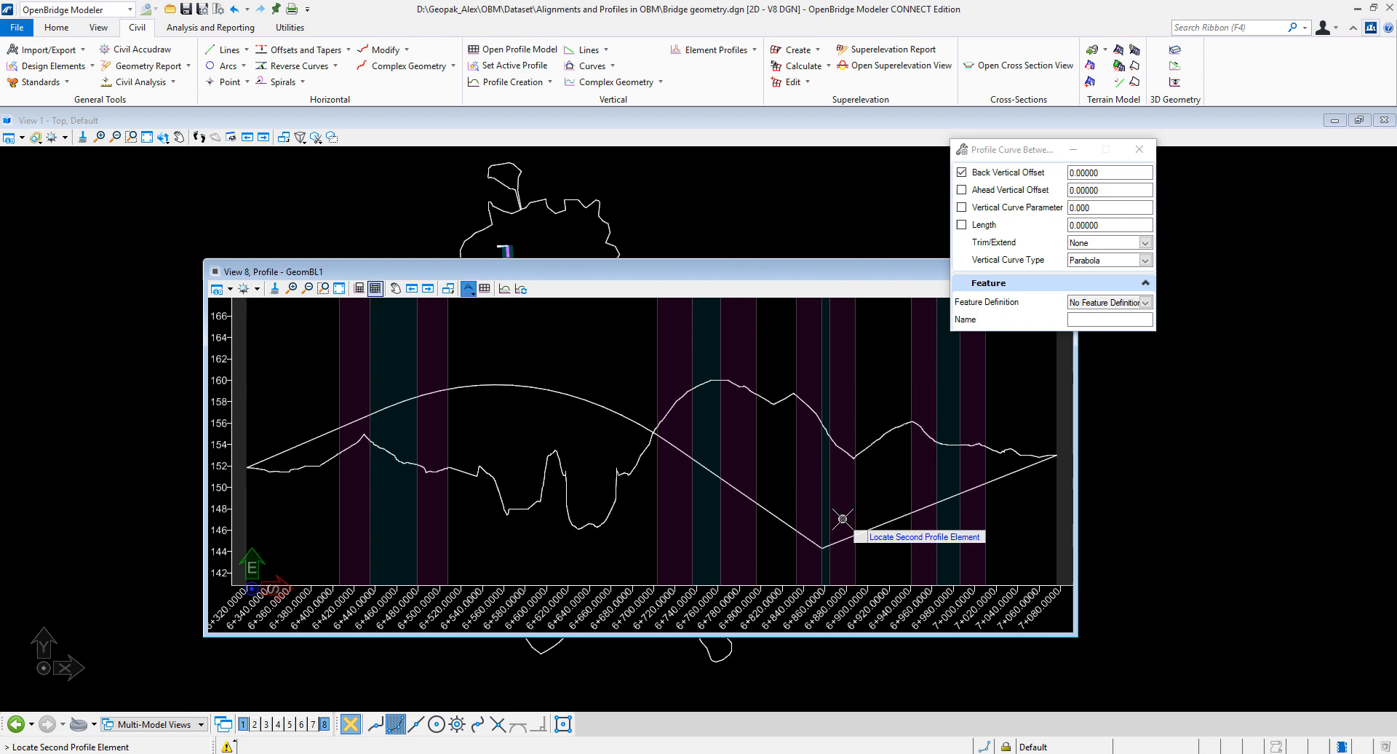
left_click(880, 524)
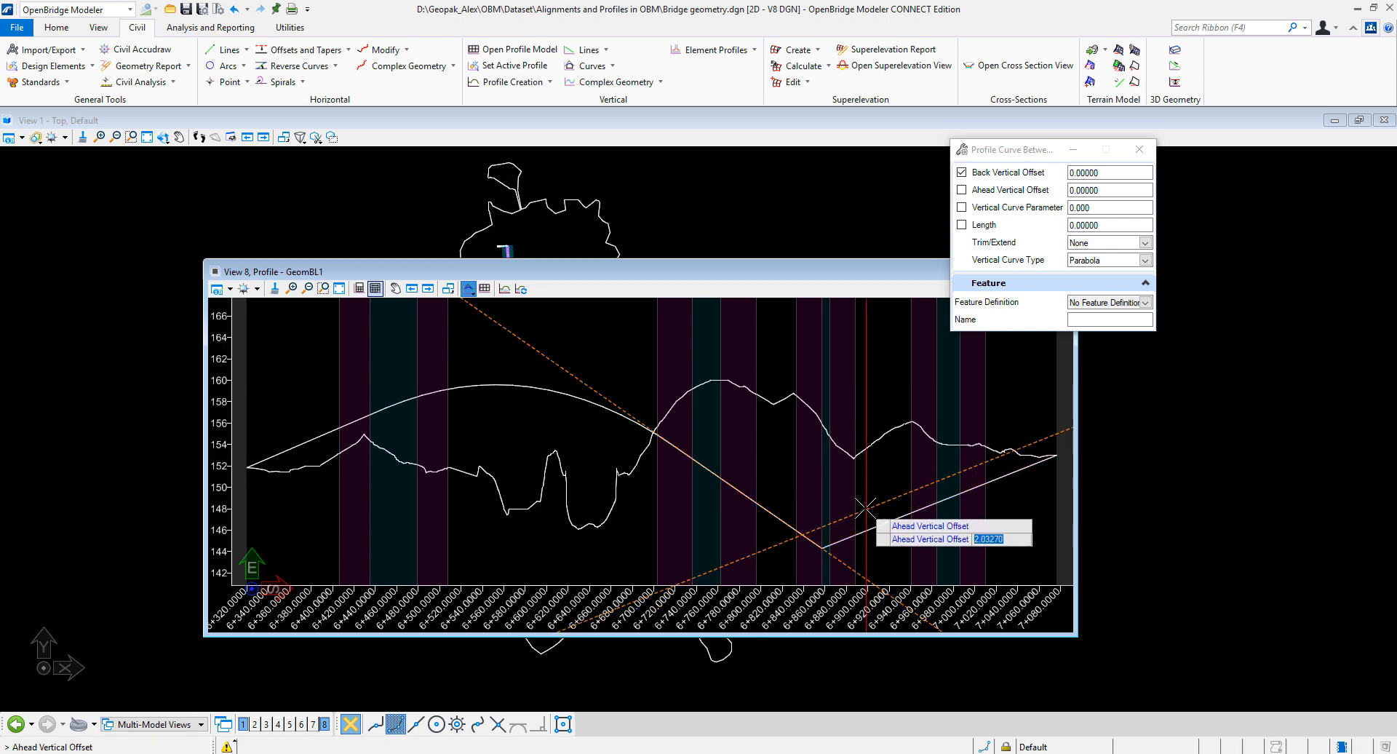
type("0")
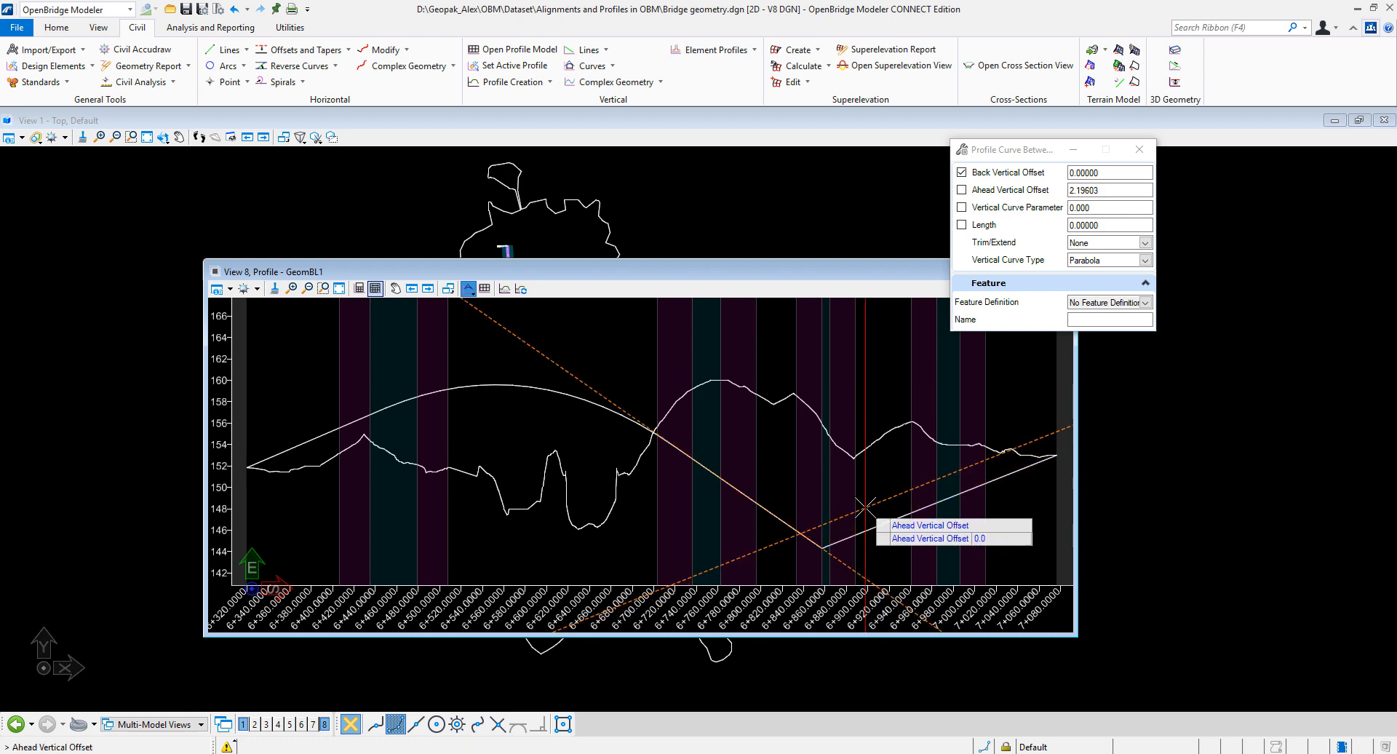
type(".0")
key("Return")
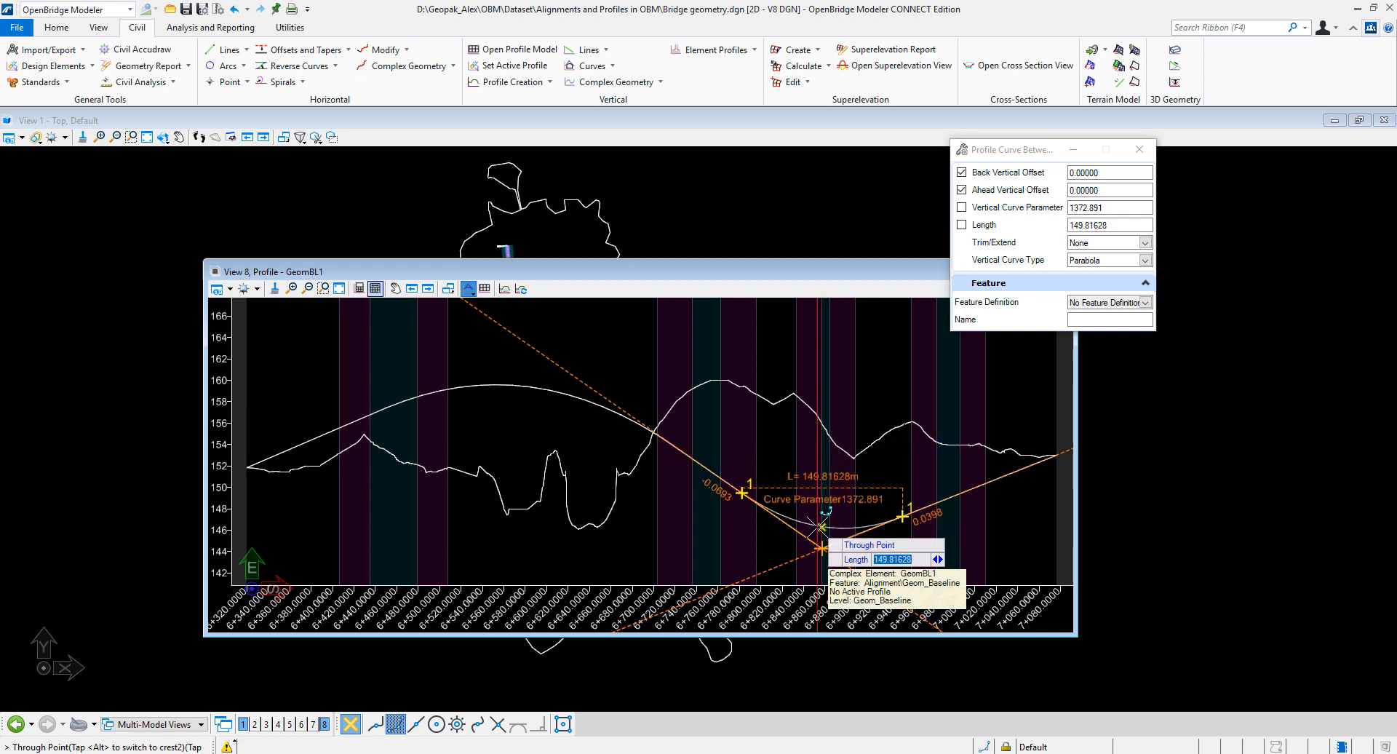
Step: Place the sag curve with a length of about 145 m and trim both adjoining lines to it
left_click(820, 516)
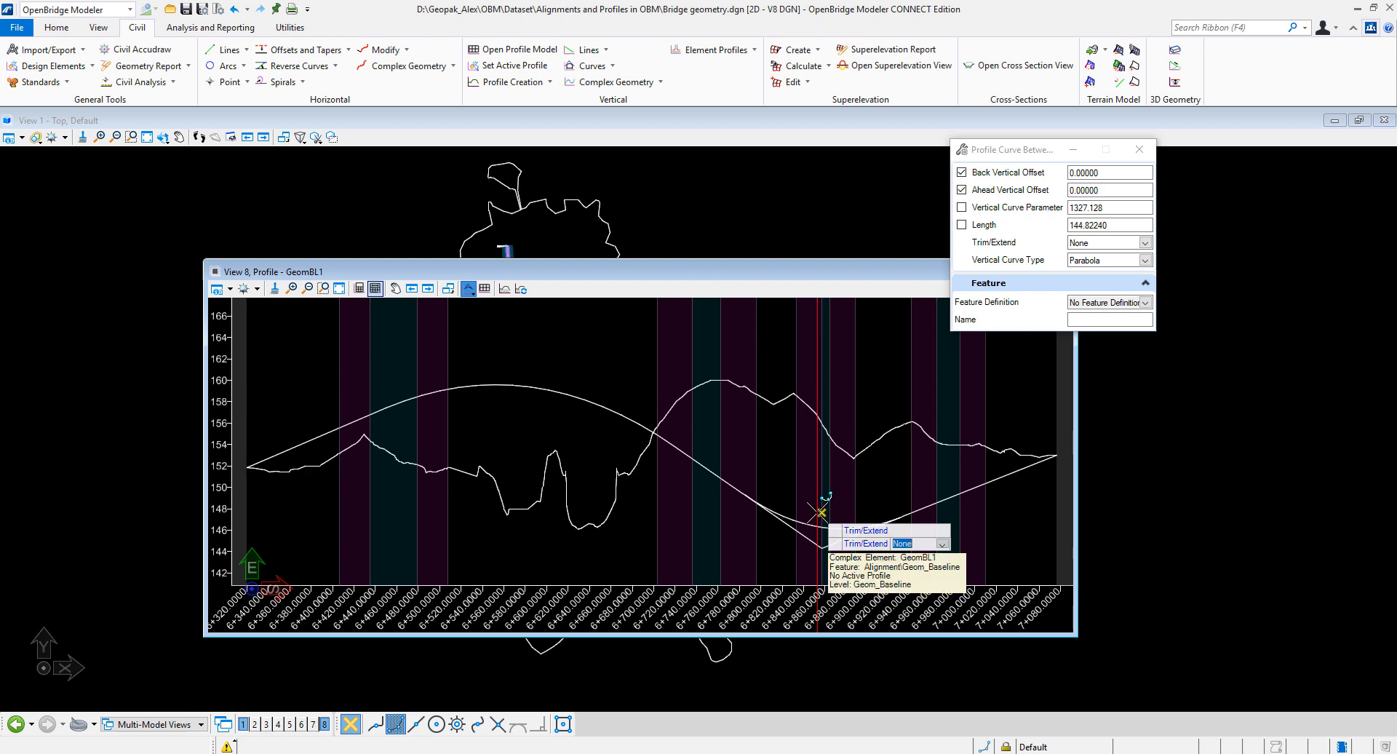
key("Down")
key("Down")
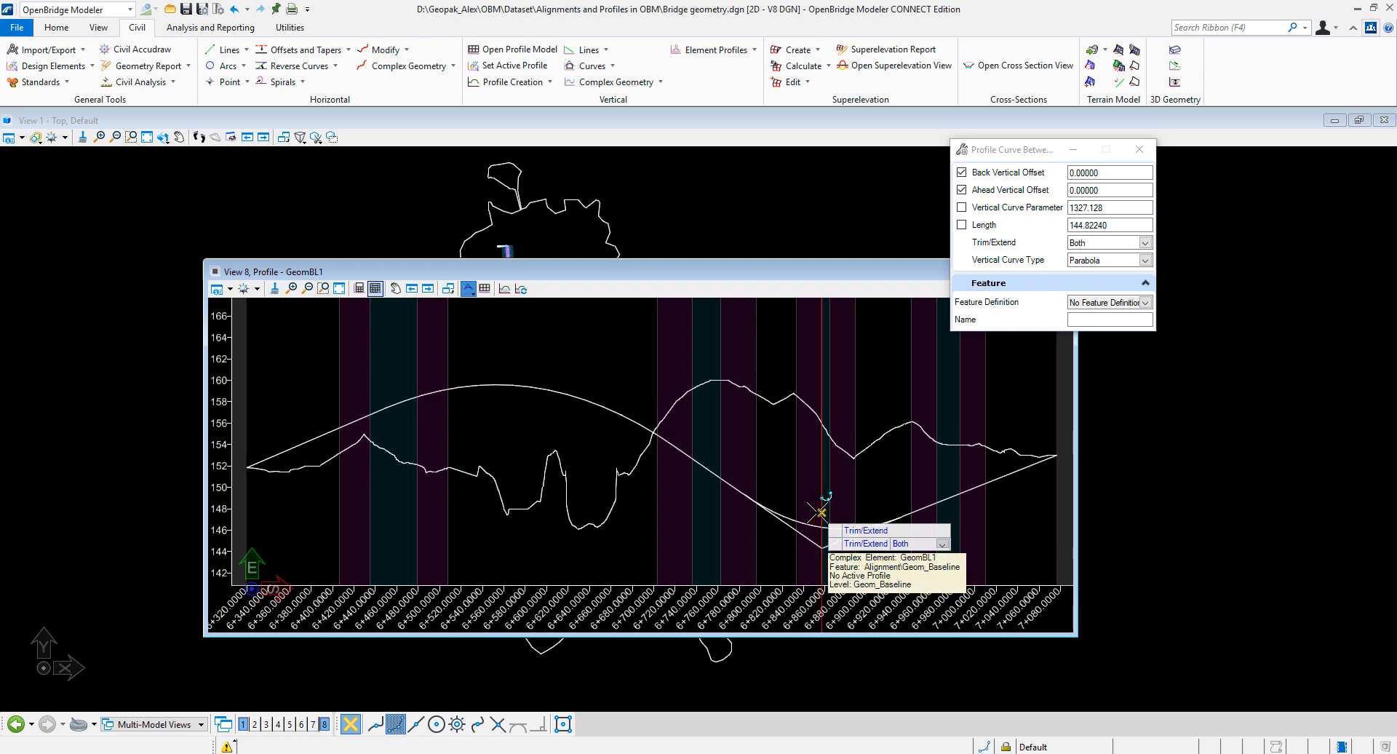
left_click(821, 513)
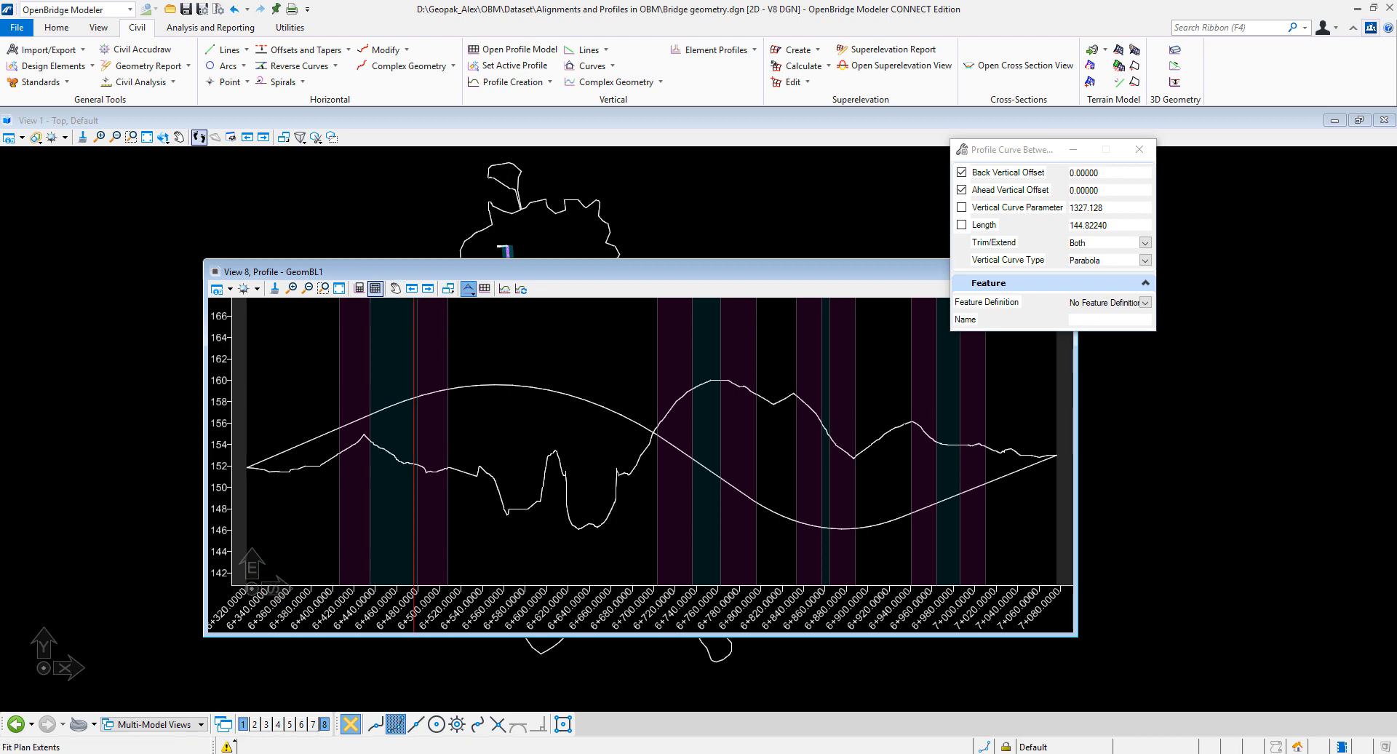
Step: Set the length of the crest curve in the GeomBL1 profile to 300 m
left_click(56, 26)
left_click(115, 62)
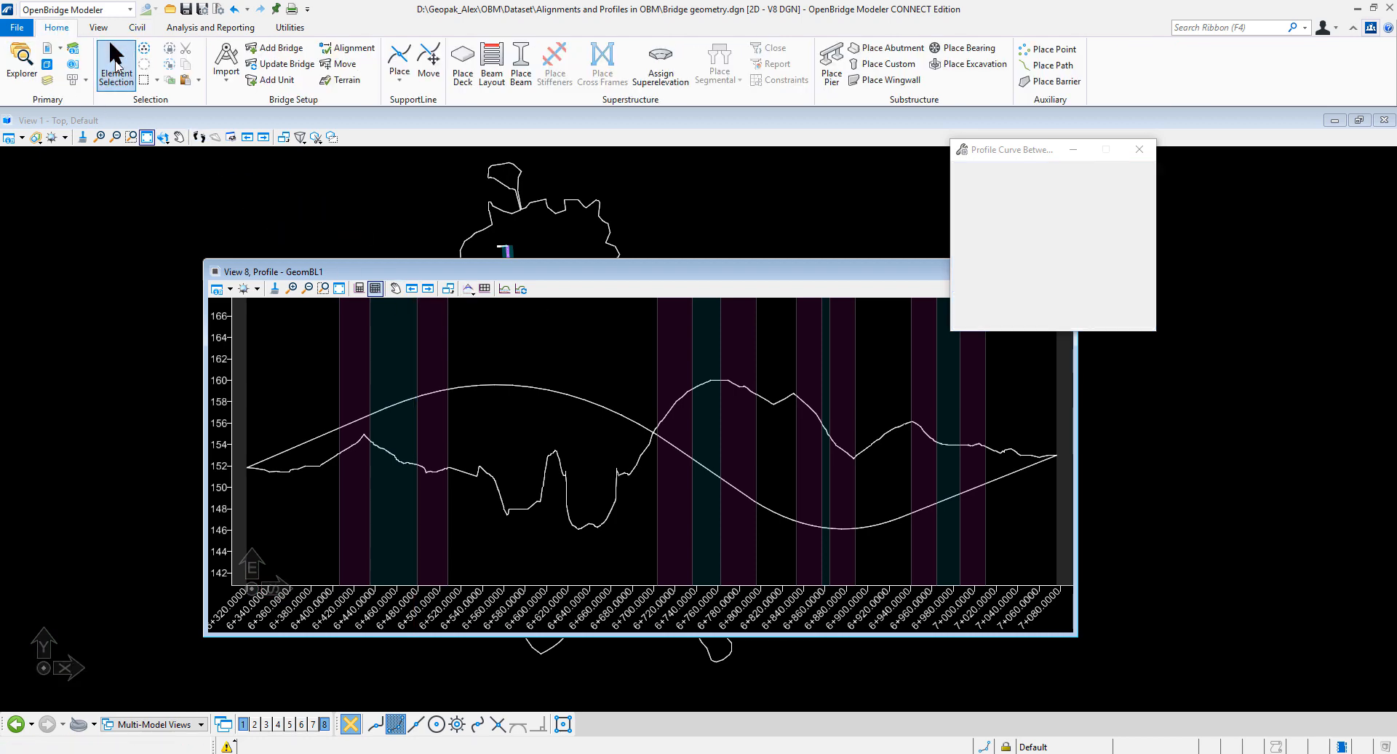
left_click(469, 386)
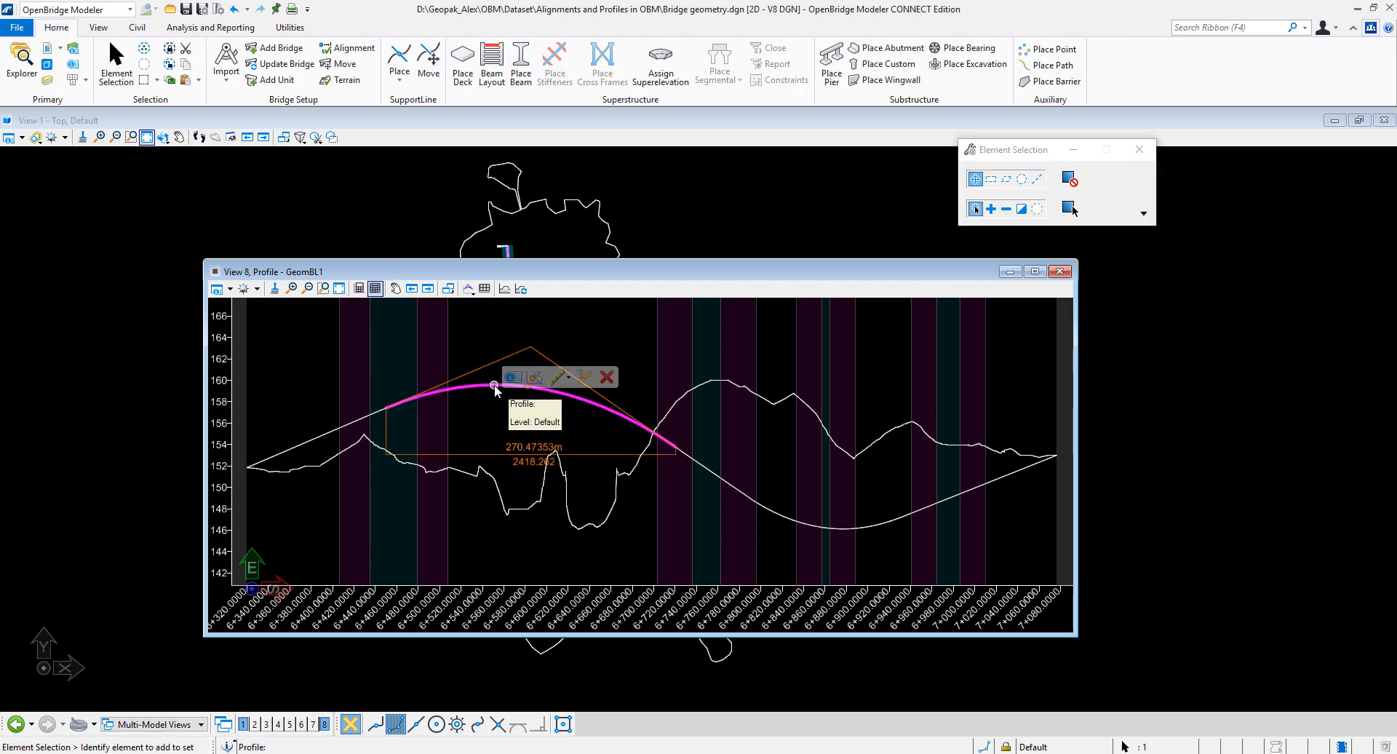
left_click(519, 449)
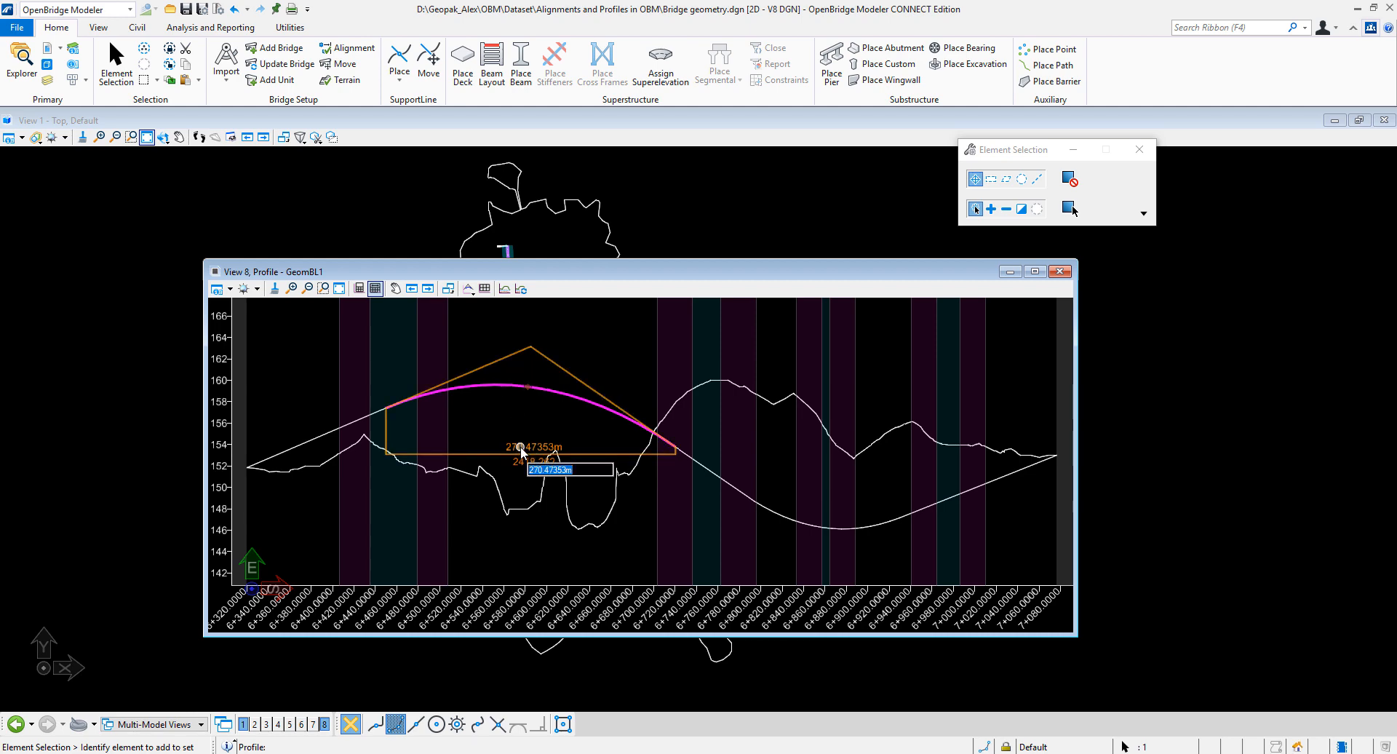
type("300.00000m")
key("Return")
left_click(734, 551)
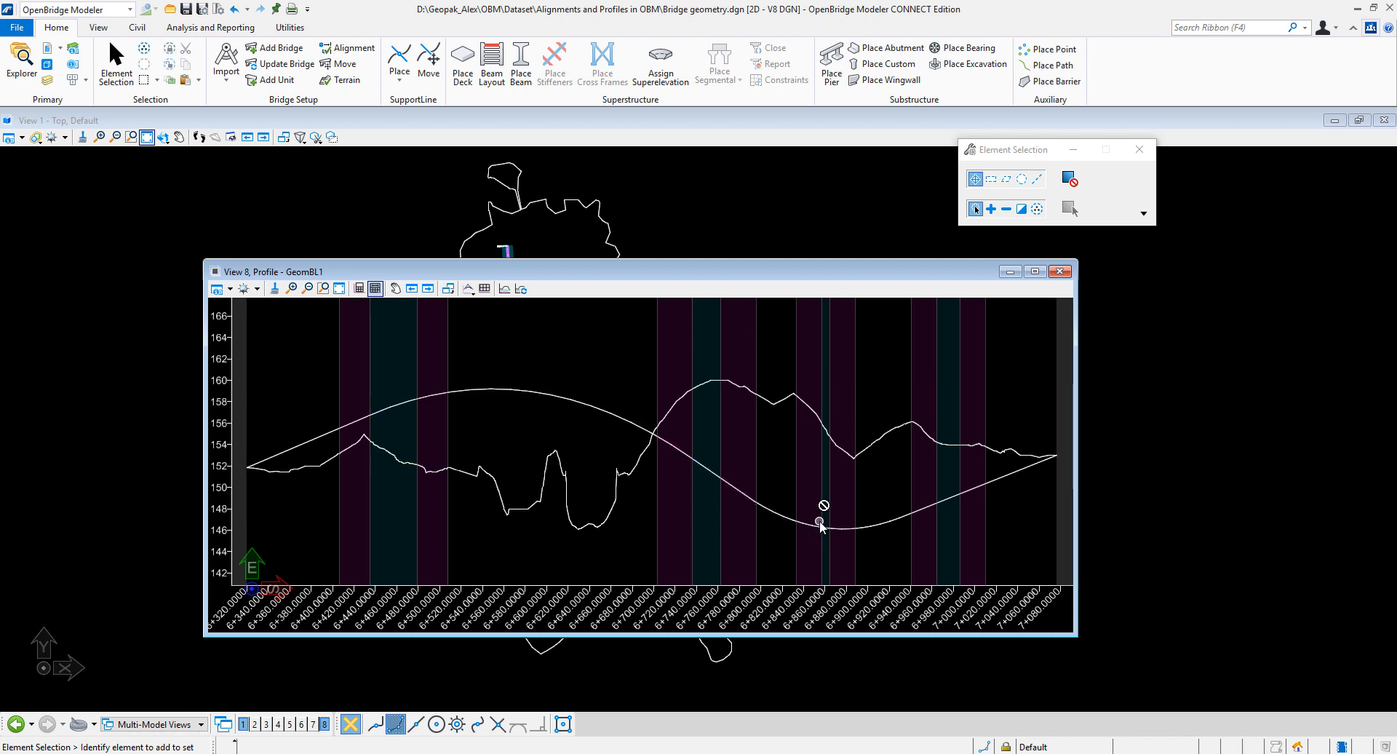
Step: Set the length of the sag curve in the GeomBL1 profile to 110 m
left_click(847, 529)
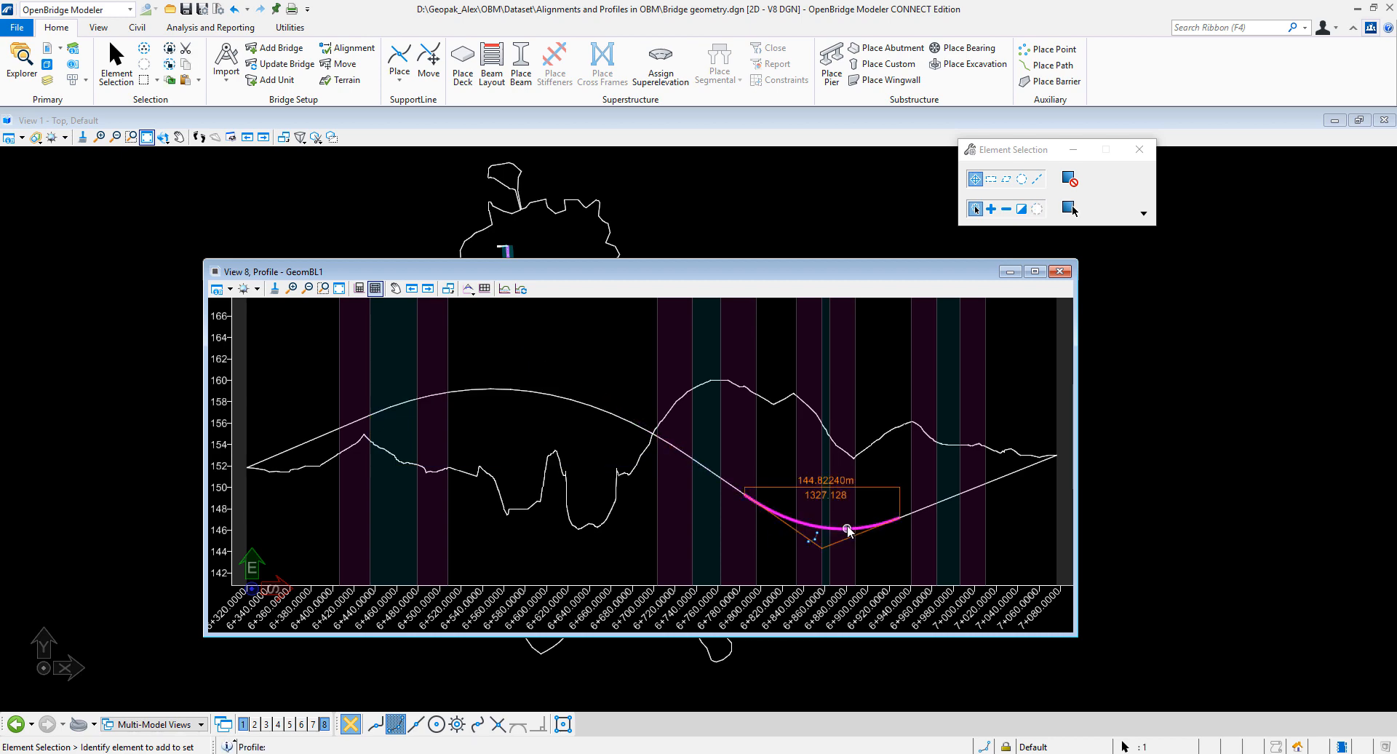
left_click(810, 486)
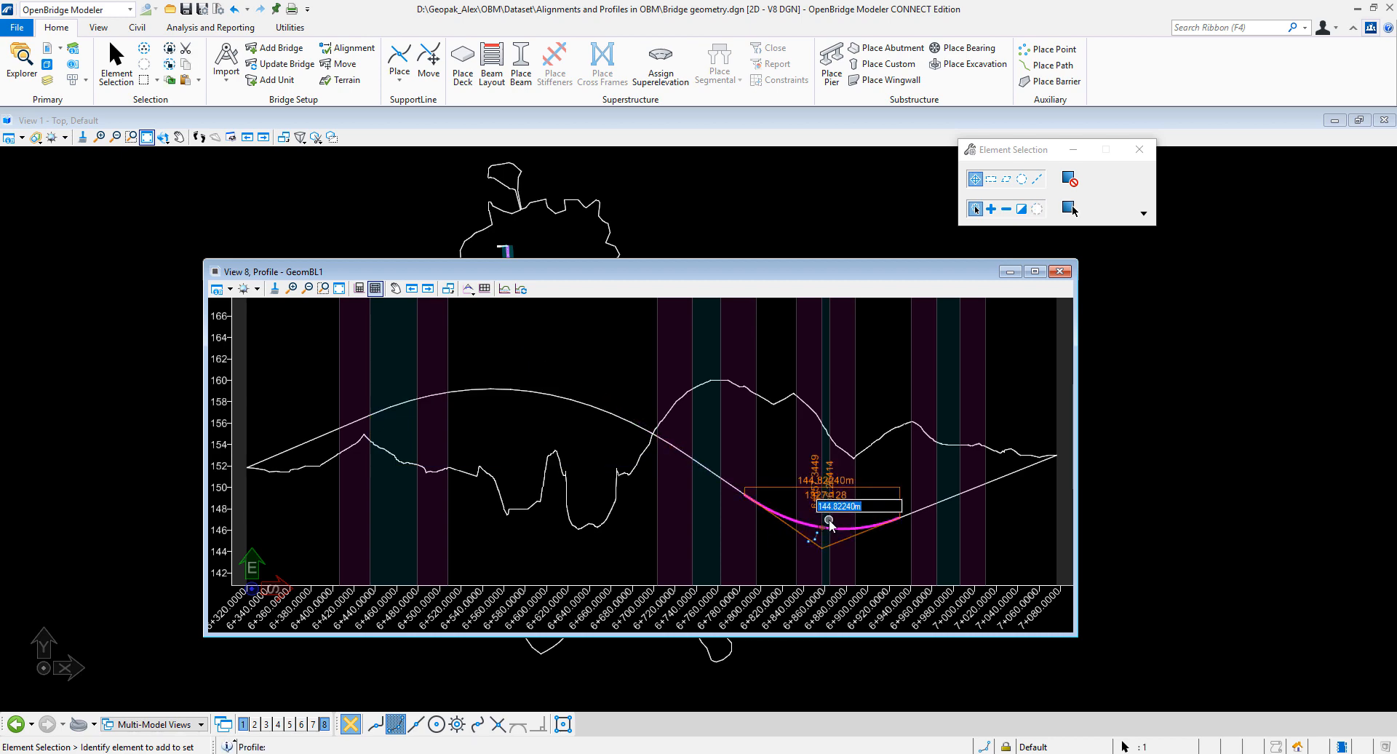
type("110.0")
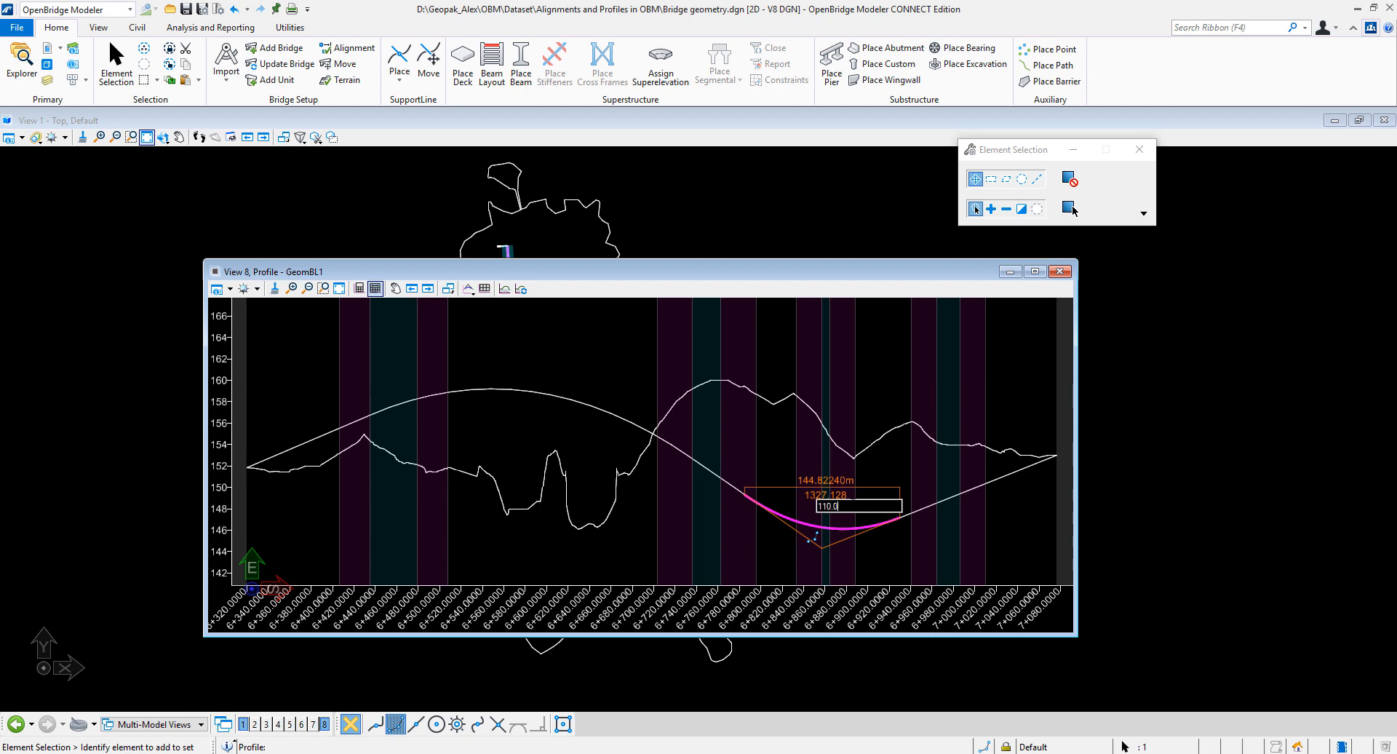
key("Return")
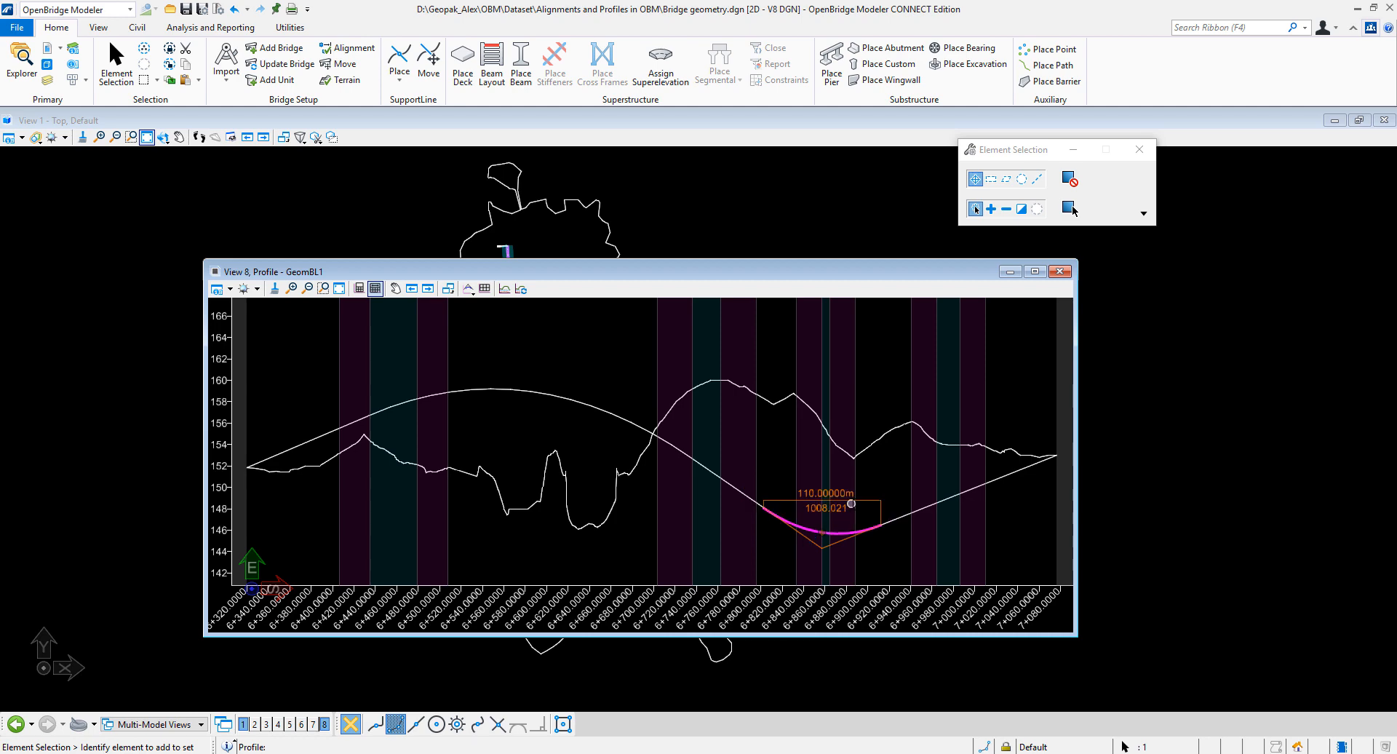
left_click(740, 539)
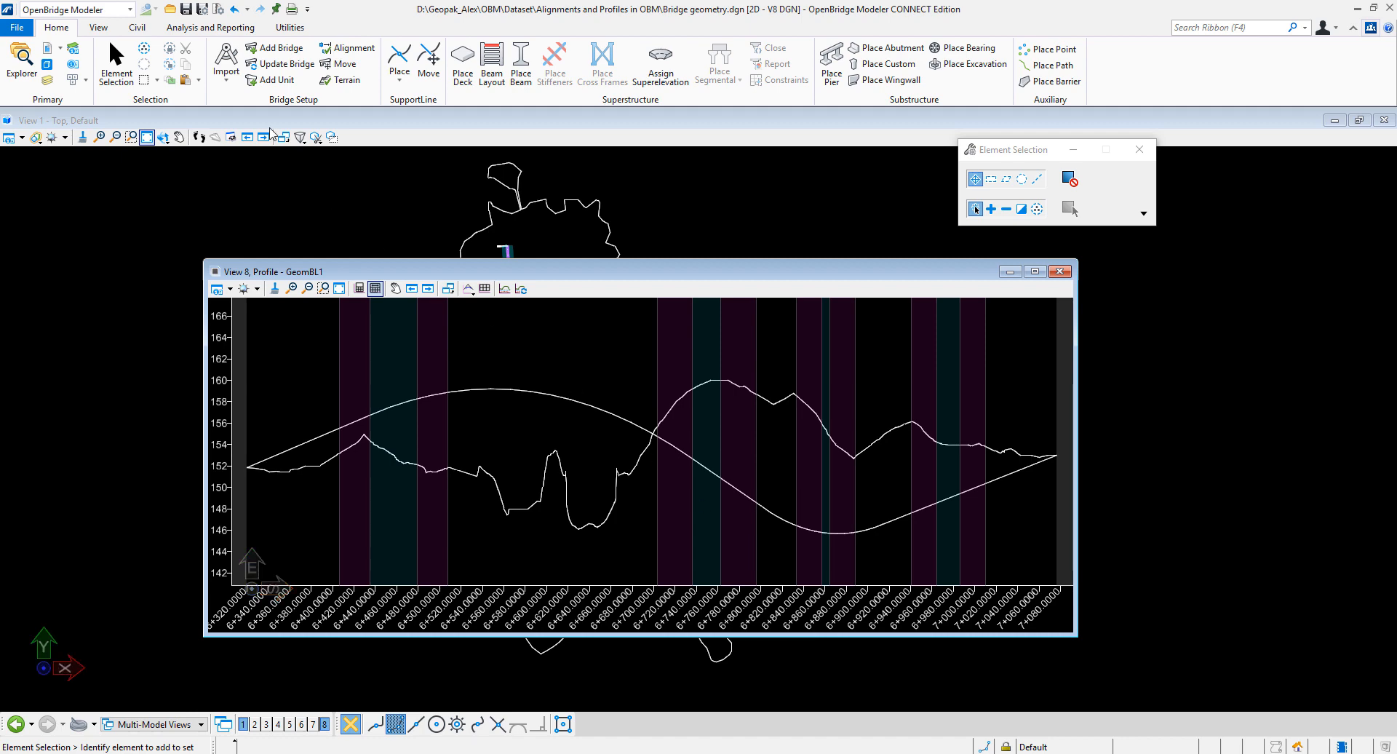
Step: Start Profile Complex By Elements with the Automatic method, a maximum gap of 0.01 and the Geom_Baseline feature definition
left_click(137, 29)
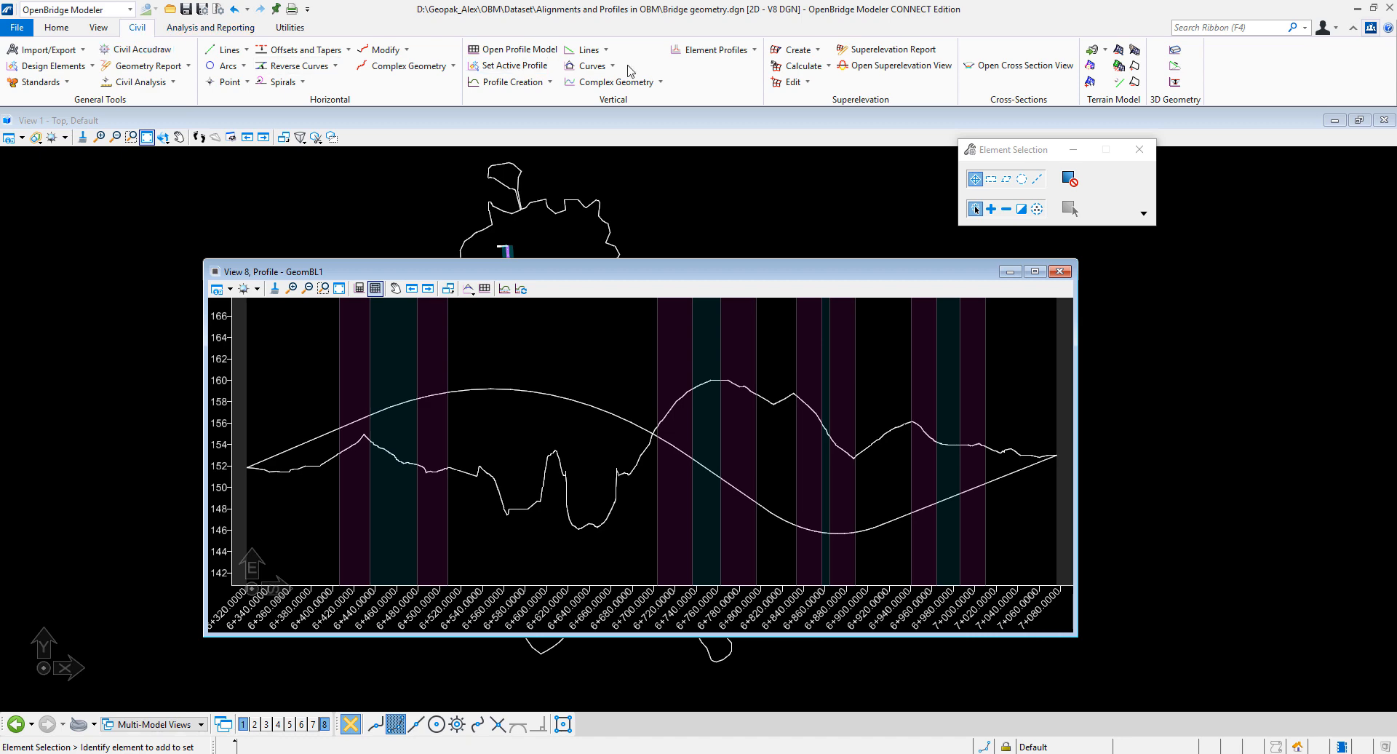
left_click(660, 83)
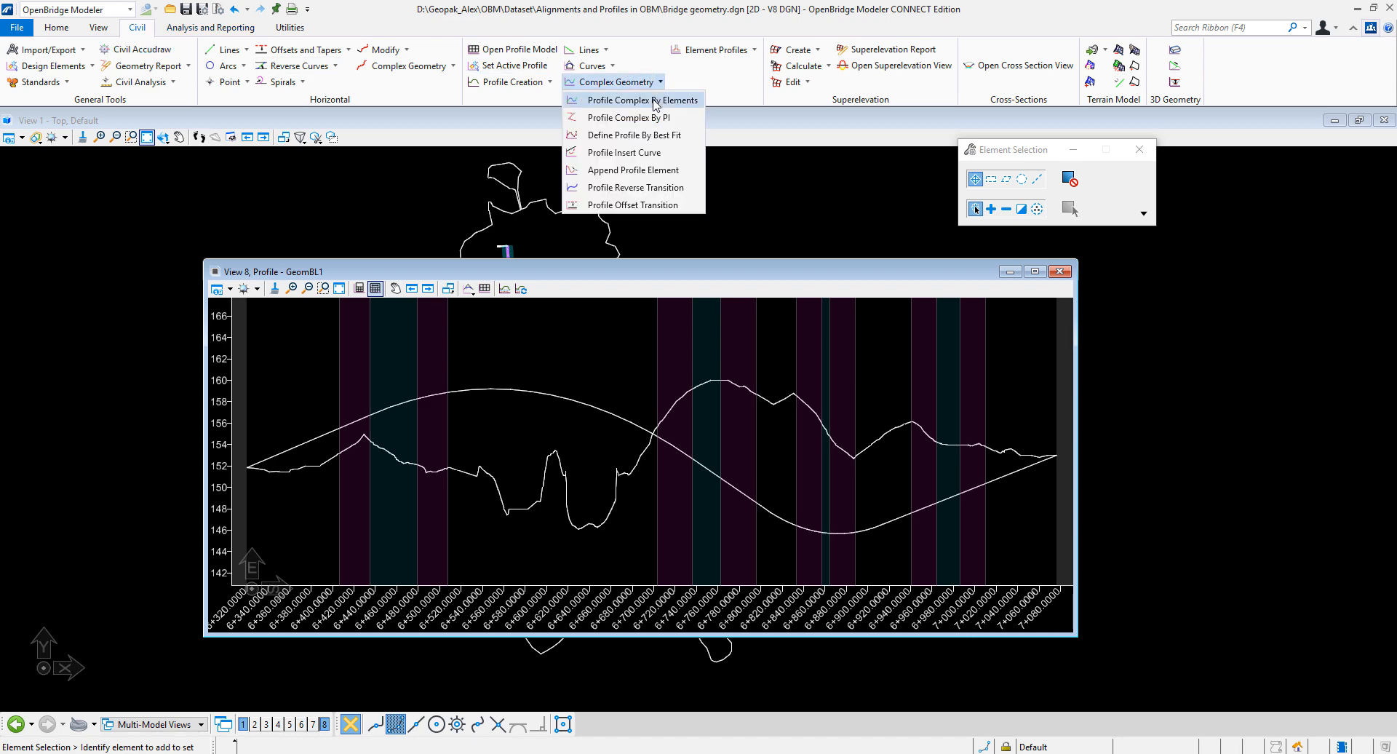
left_click(655, 105)
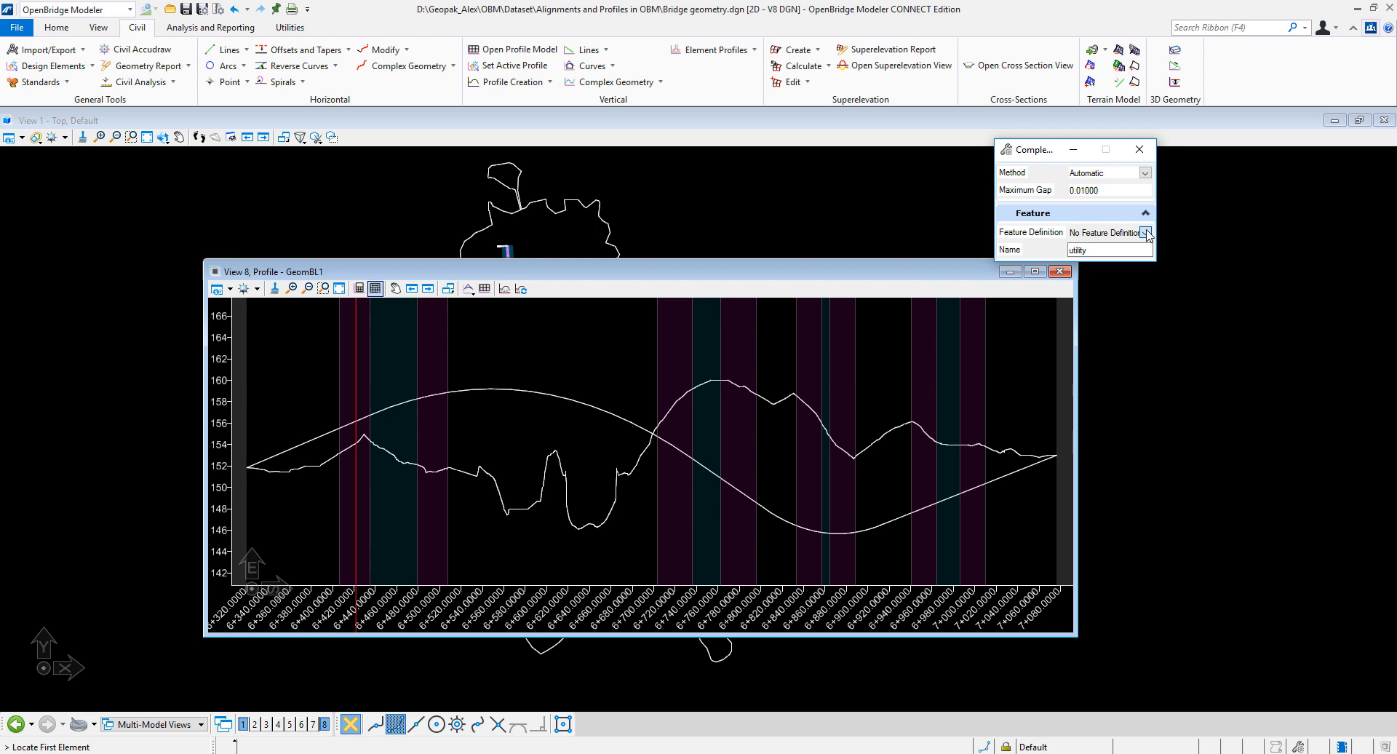
left_click(1140, 233)
left_click(1078, 258)
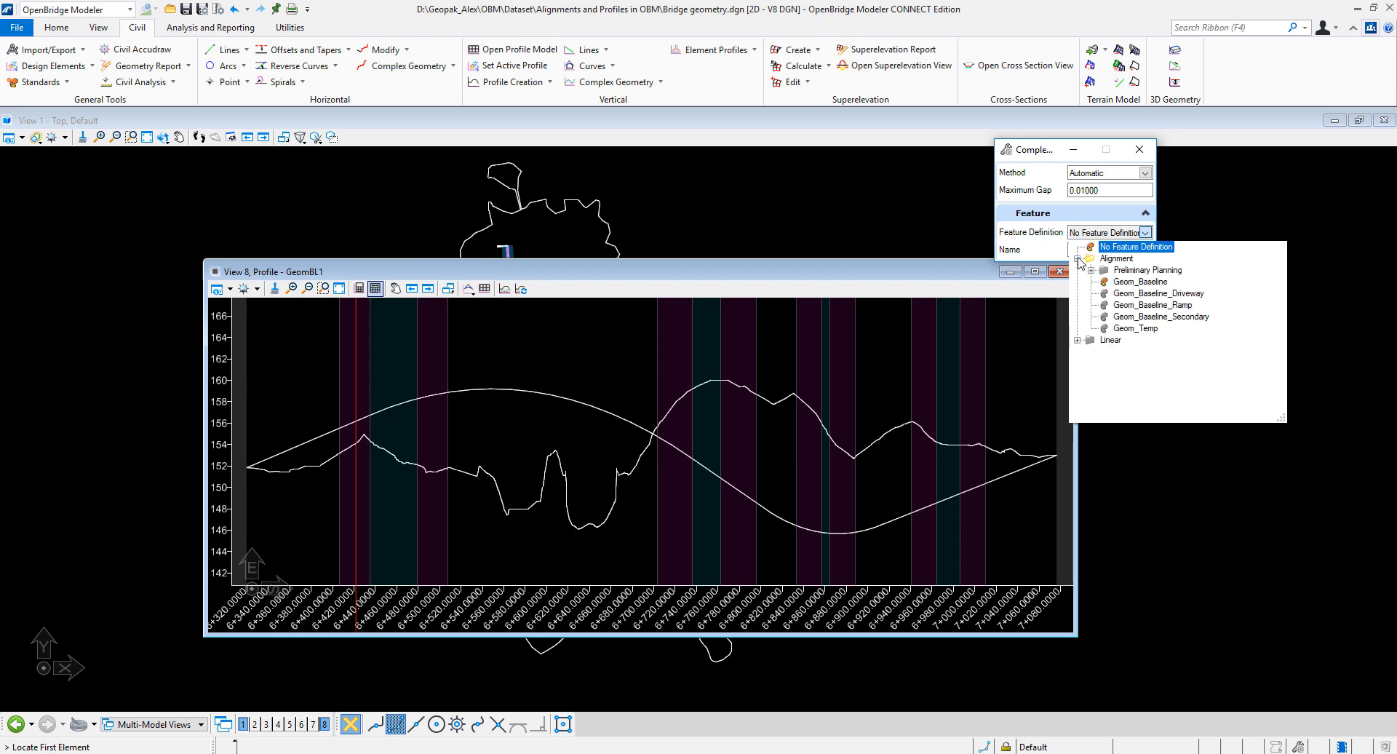
left_click(1124, 282)
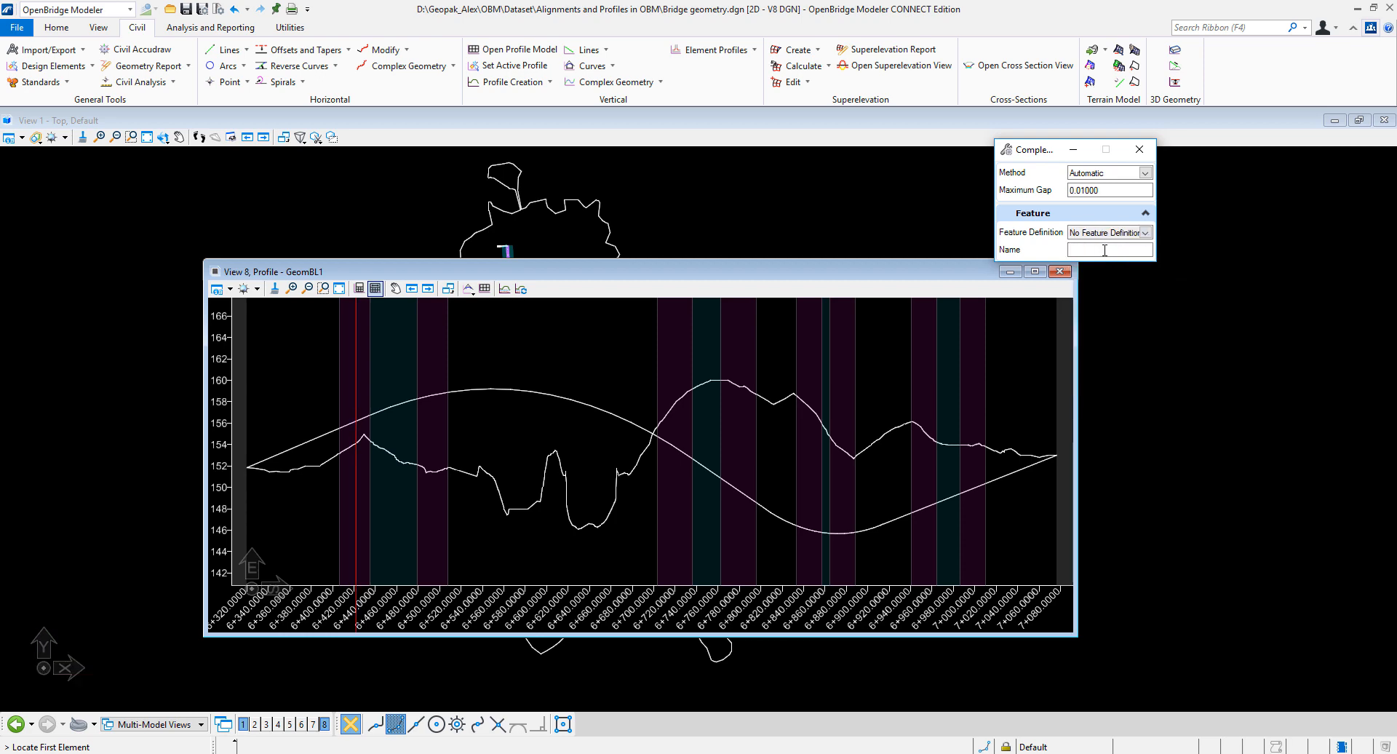
left_click(1145, 233)
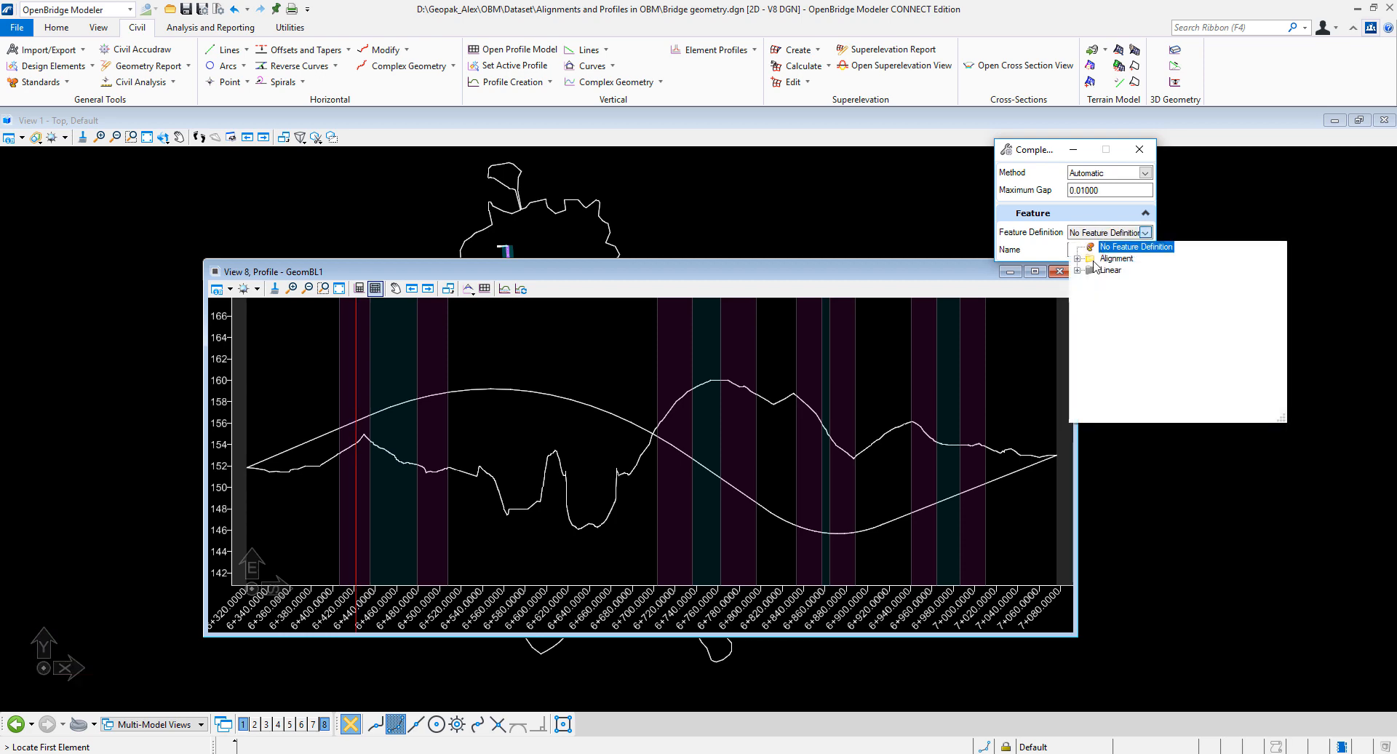
left_click(1078, 259)
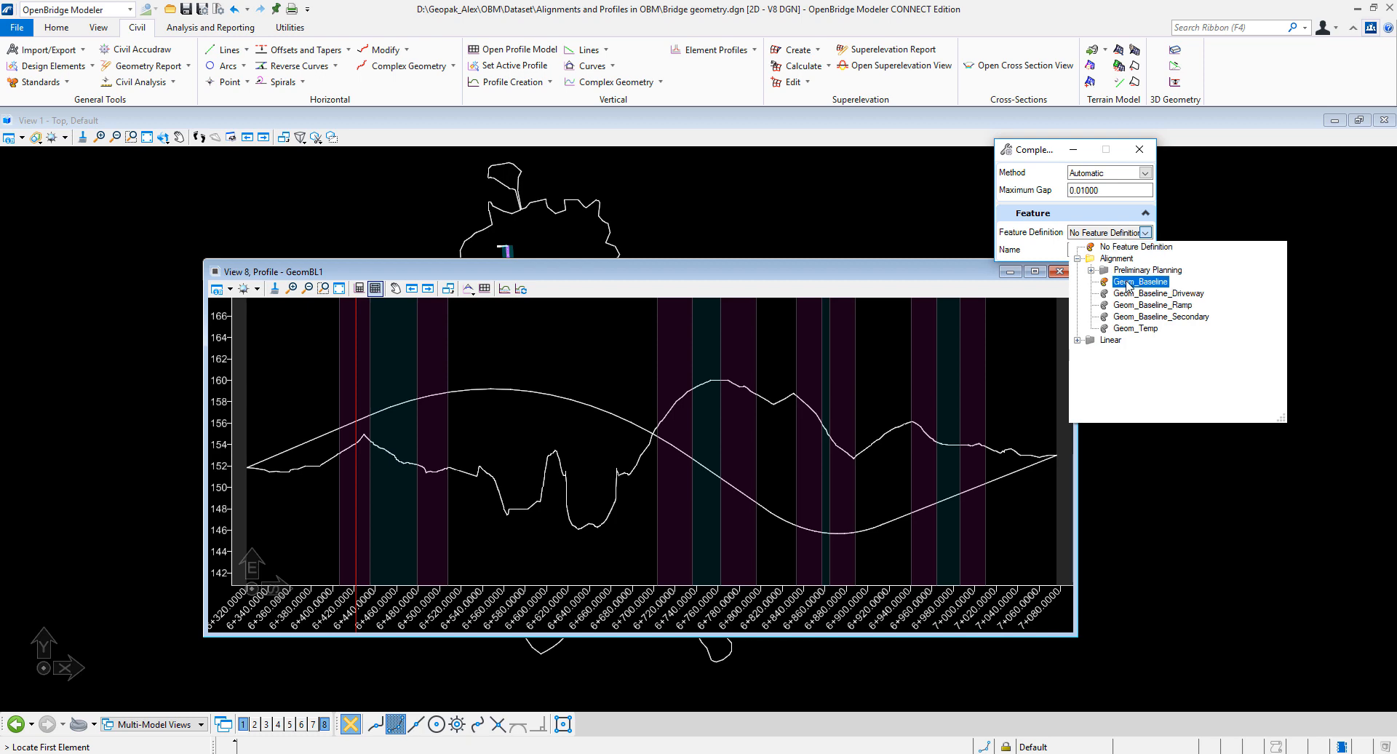
left_click(1124, 281)
Step: Name the complex profile GeomBL_PR and create it from the connected lines and curves, starting at the first profile line
left_click(1107, 251)
type("GeomBL")
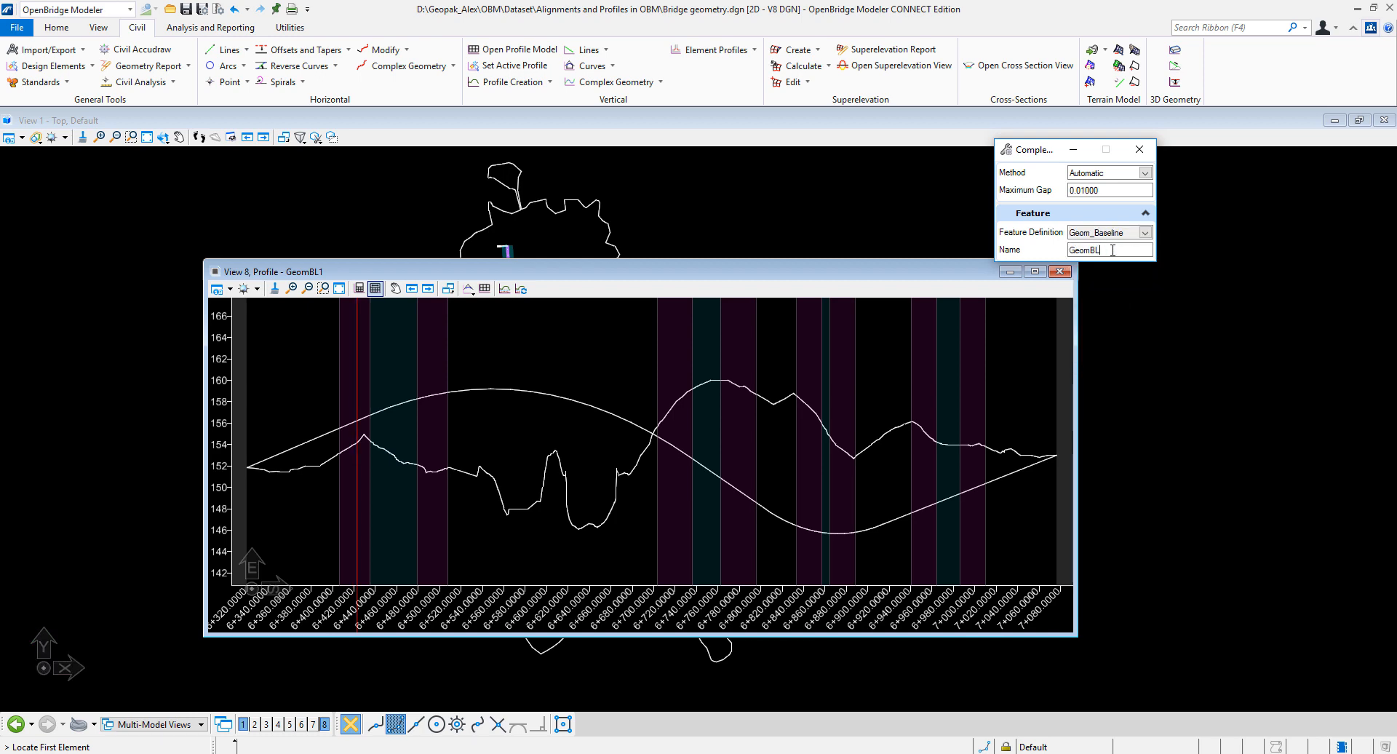
left_click_drag(1110, 248, 1025, 249)
left_click(1088, 249)
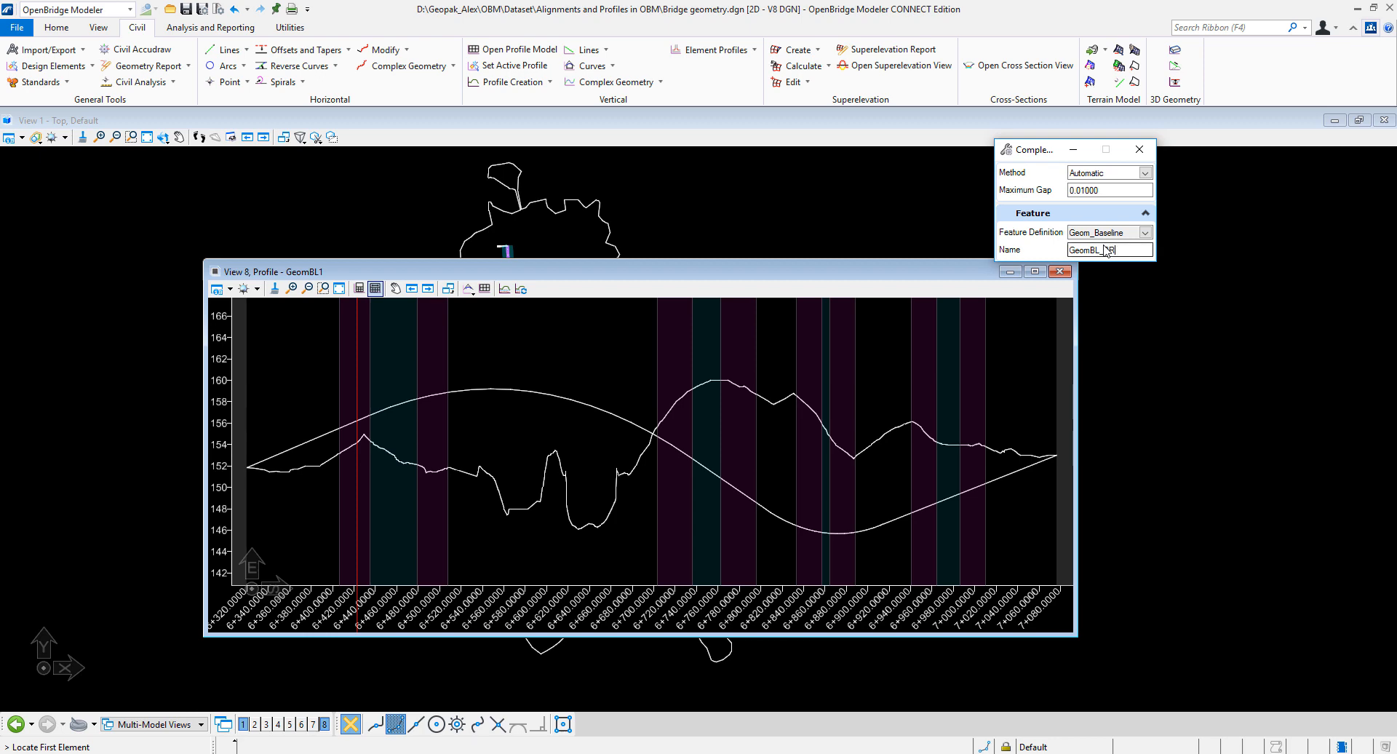
left_click(273, 457)
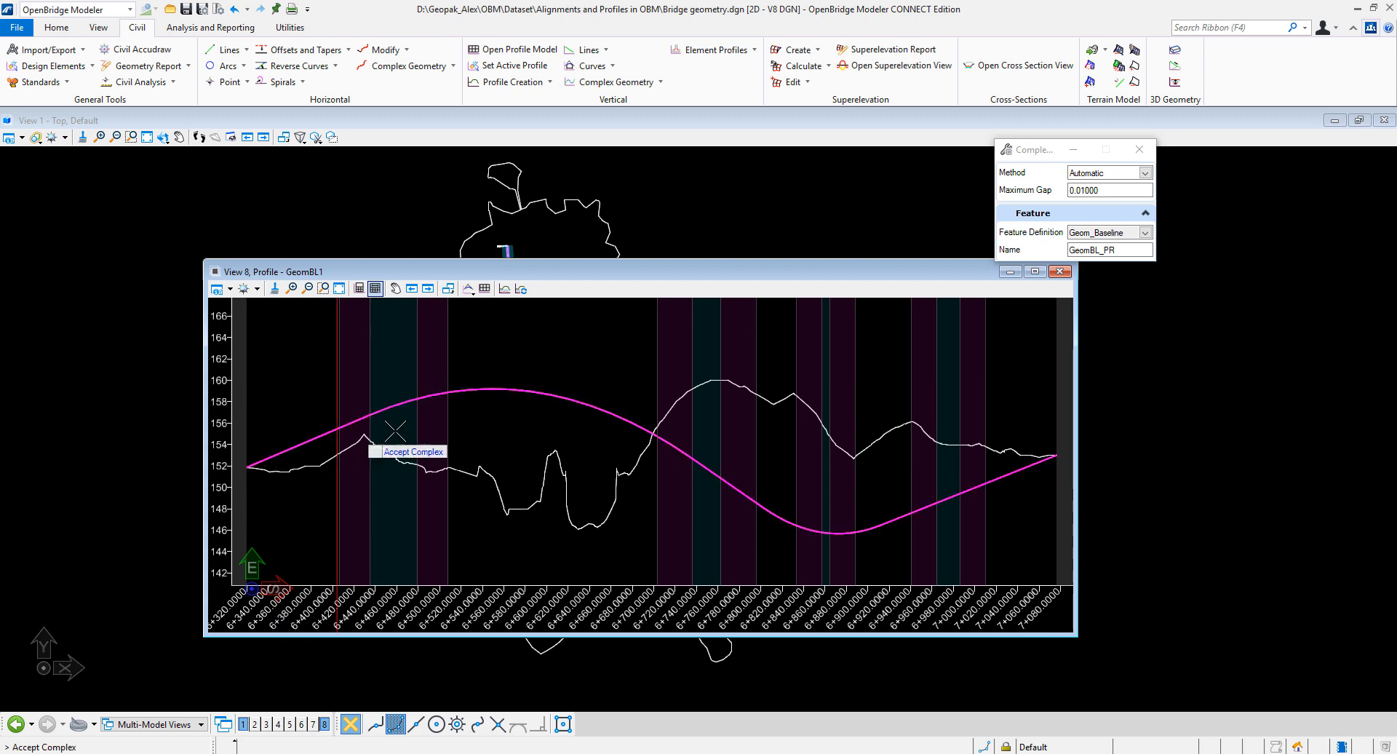
left_click(499, 438)
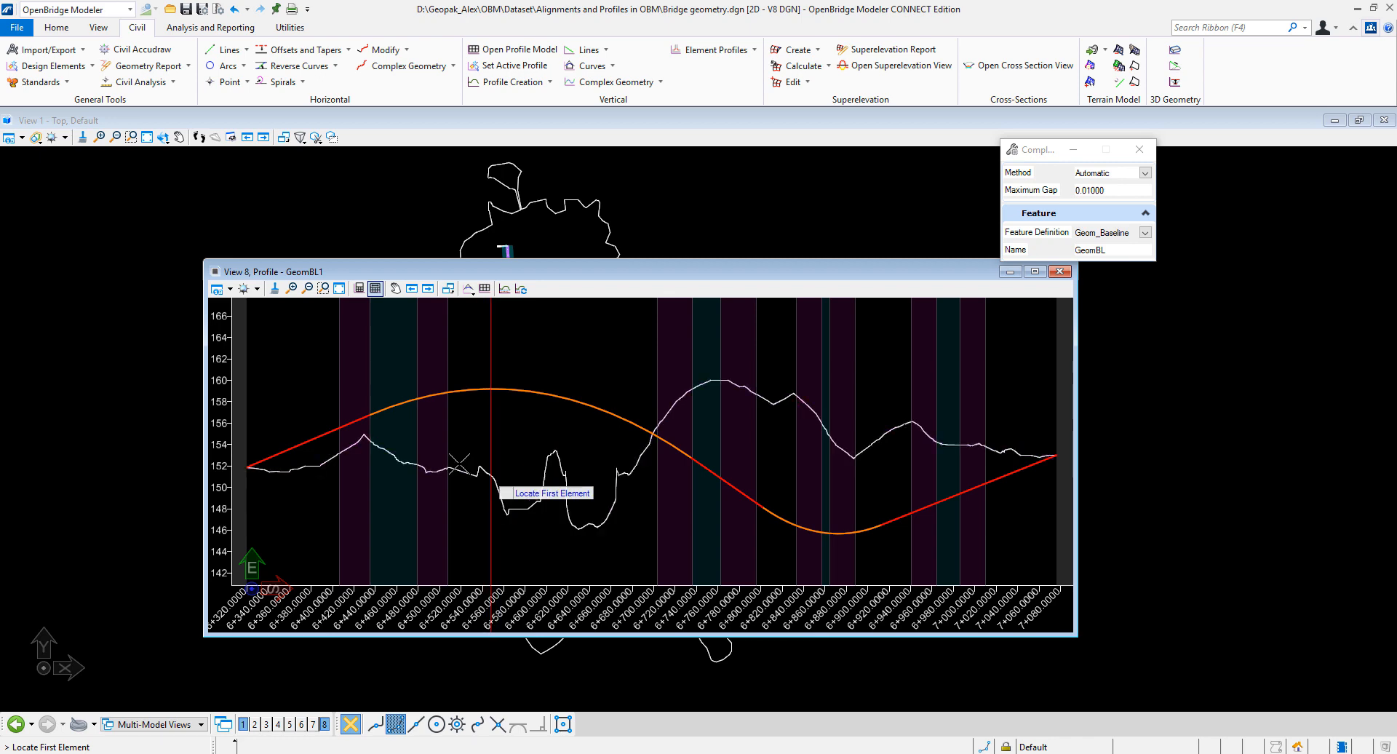
Step: Set the GeomBL_PR complex profile as the active profile and close the profile view
left_click(57, 27)
left_click(110, 67)
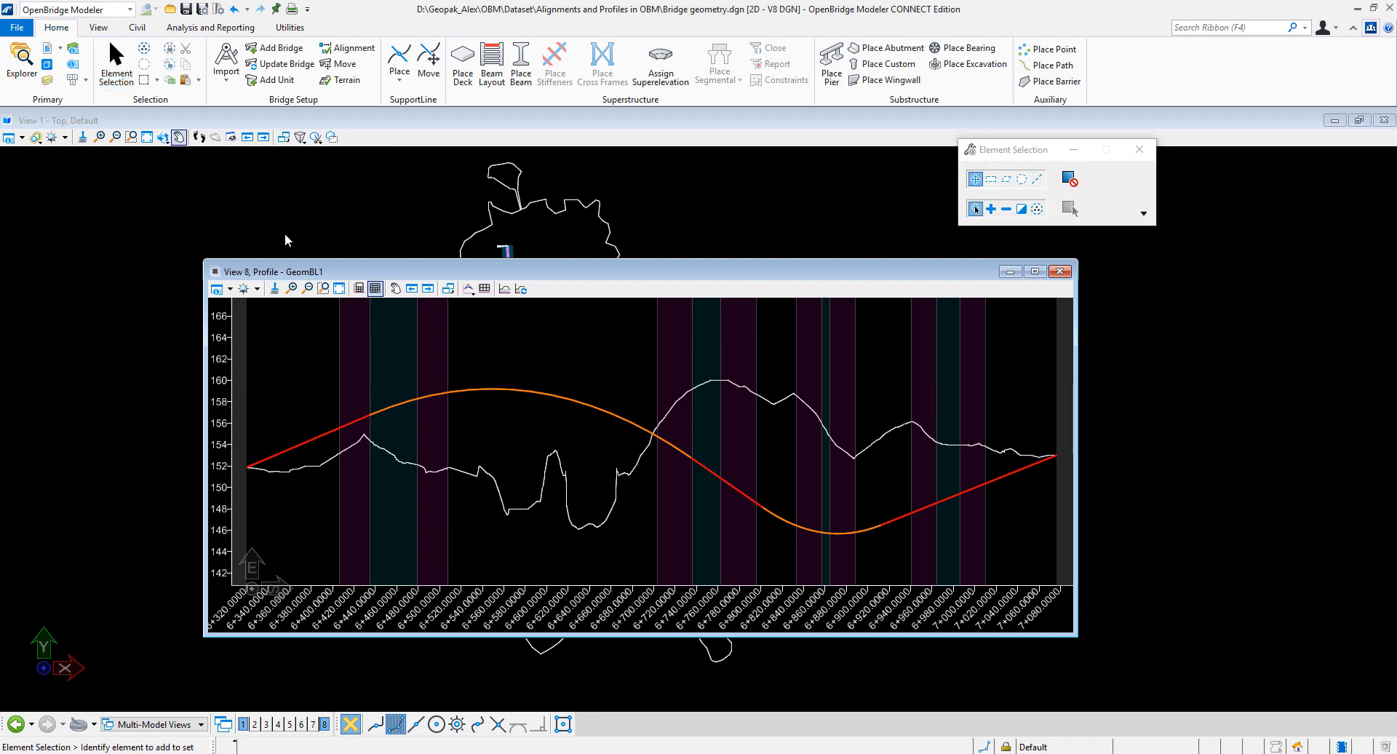
left_click(506, 392)
mouse_move(489, 391)
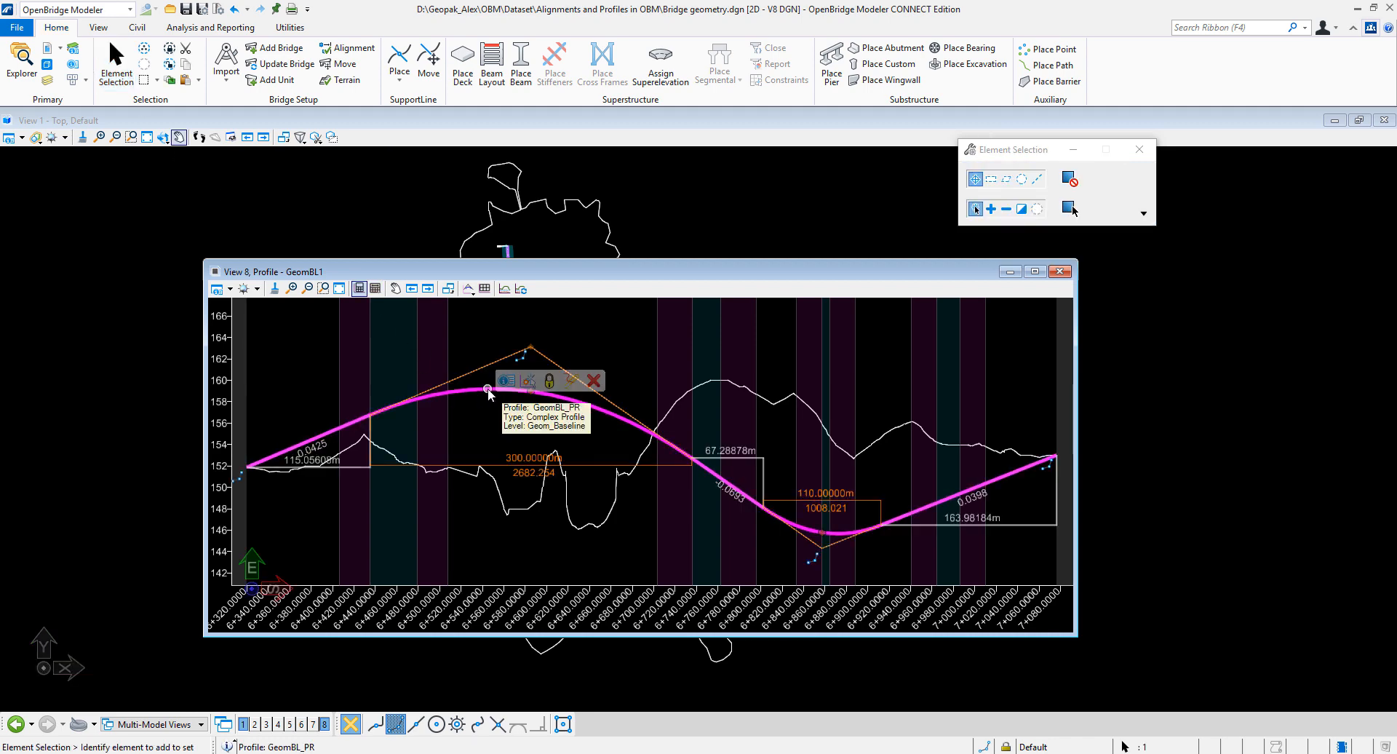
left_click(529, 381)
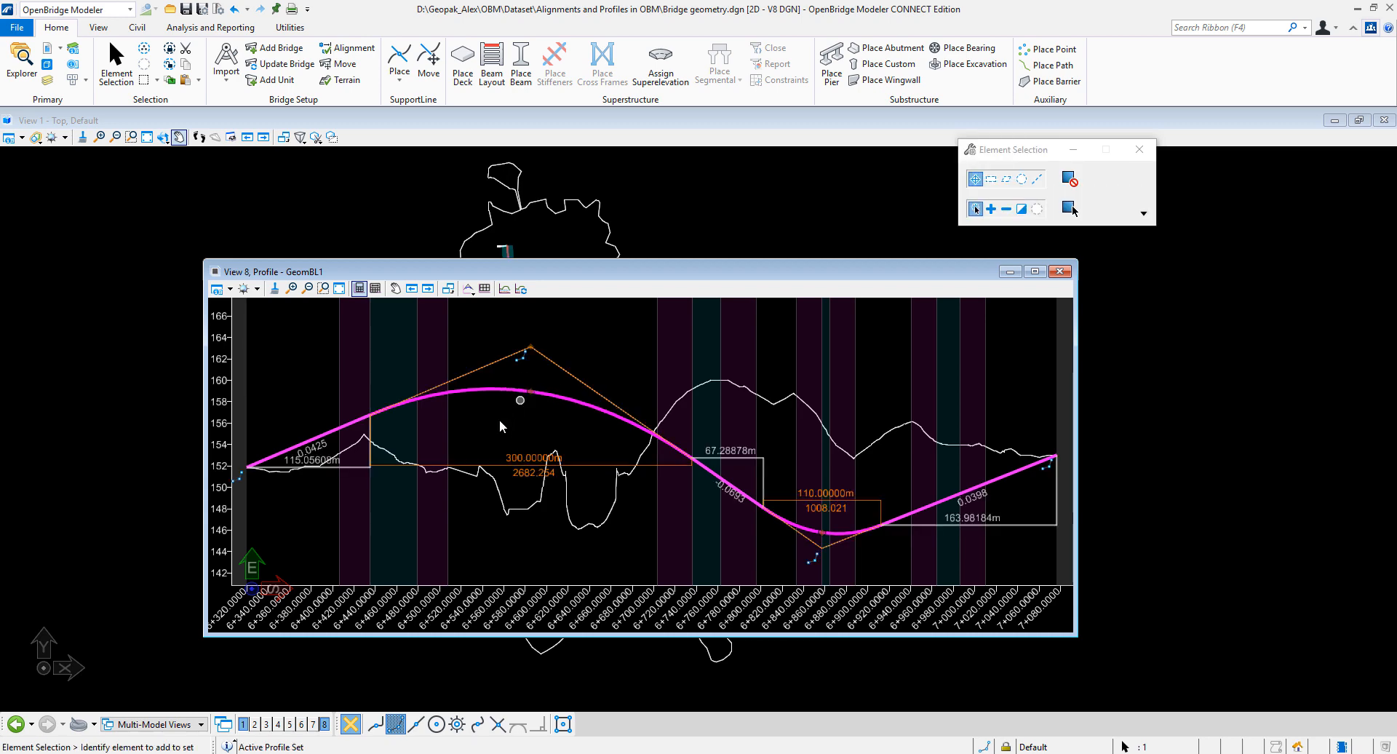
left_click(608, 367)
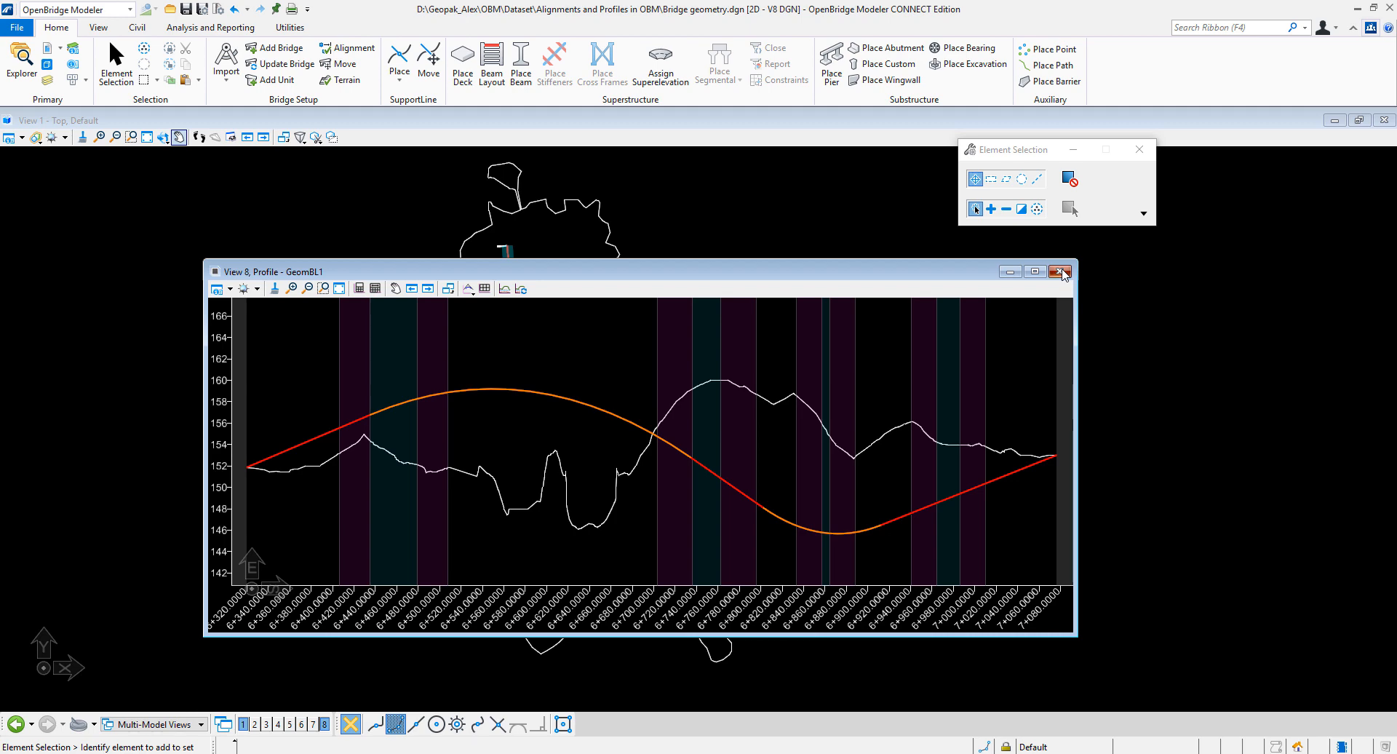
left_click(1060, 272)
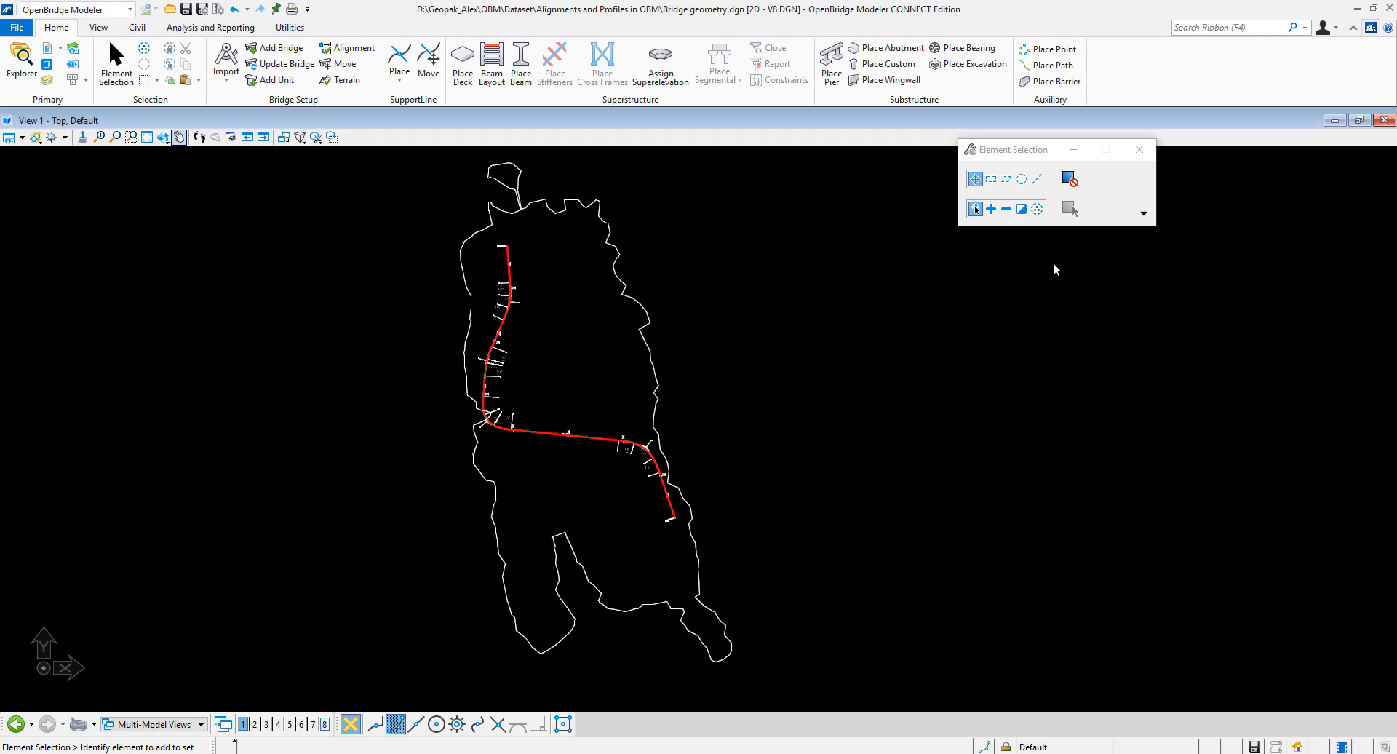
Step: Open the profile model of the GeomBL1 alignment from the plan view in View 8
scroll(567, 421, "up", 3)
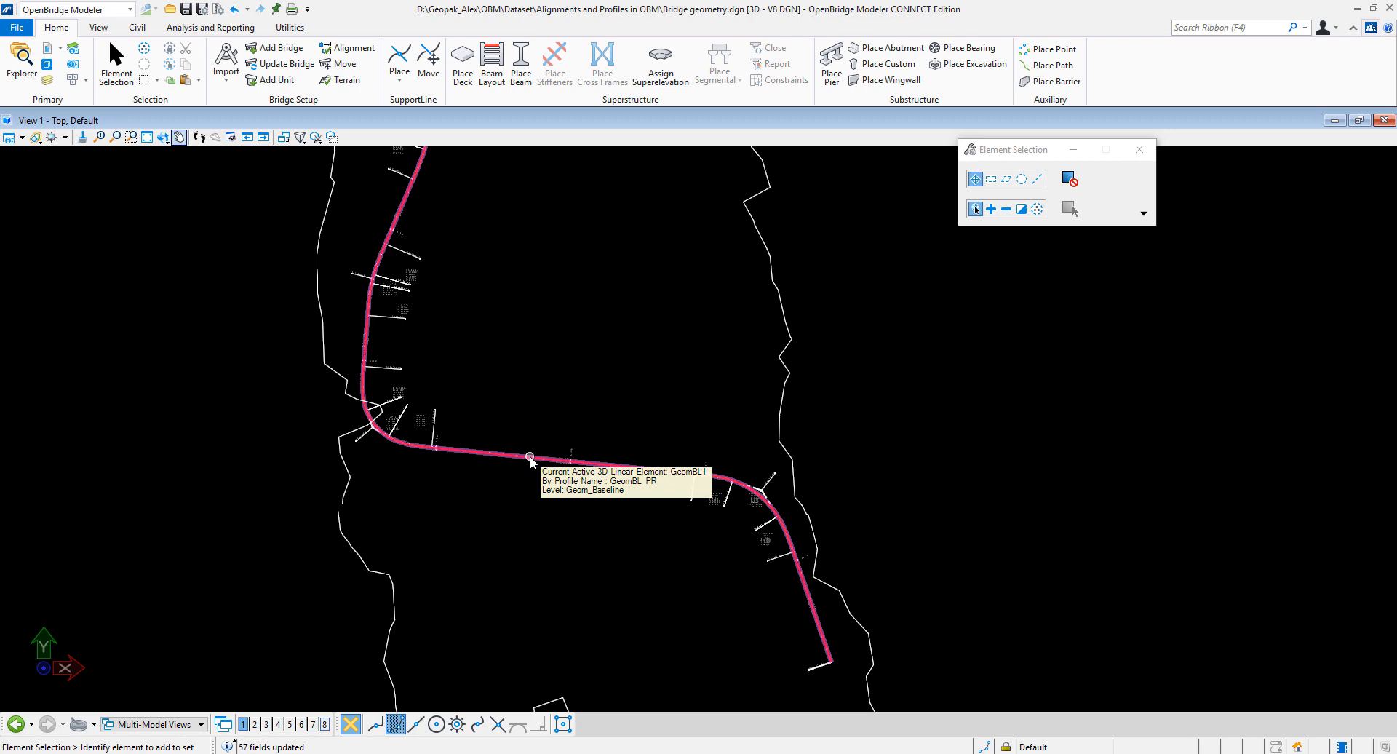
scroll(540, 404, "down", 3)
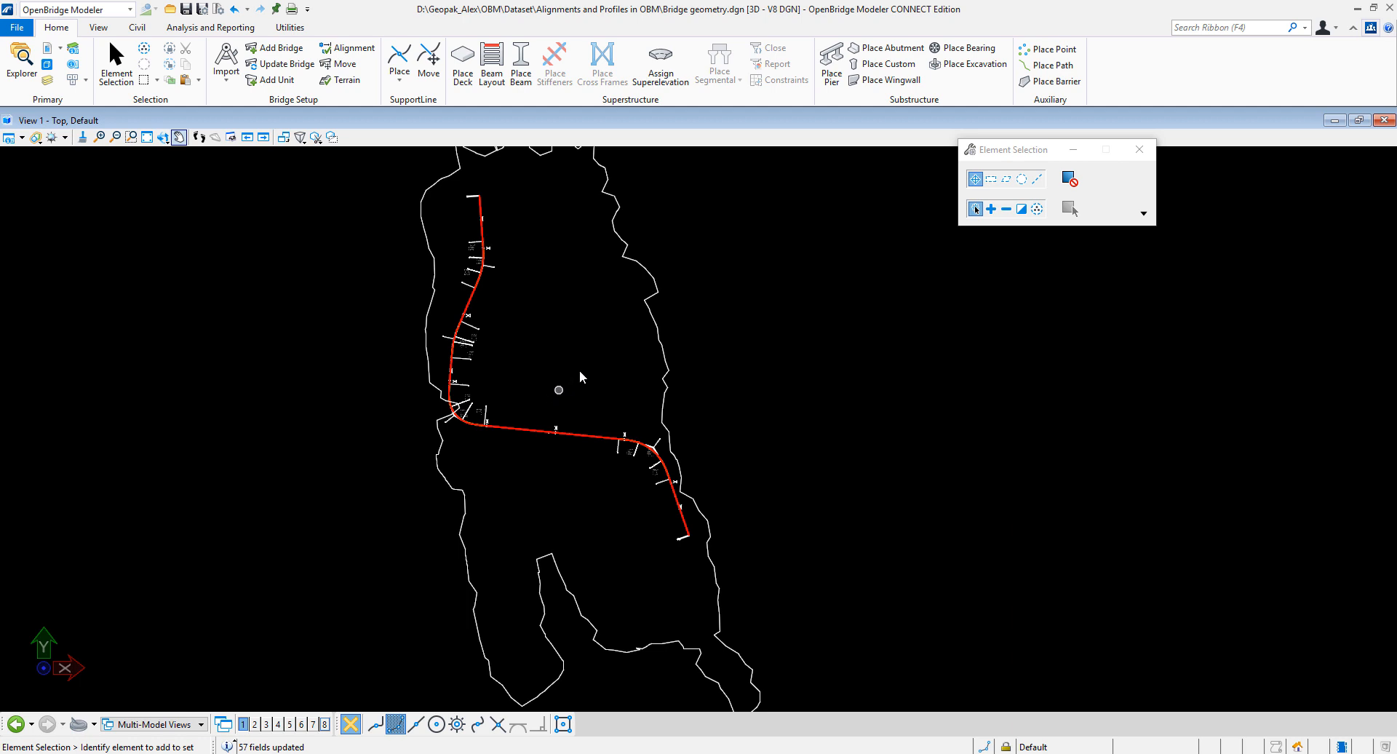
left_click(534, 432)
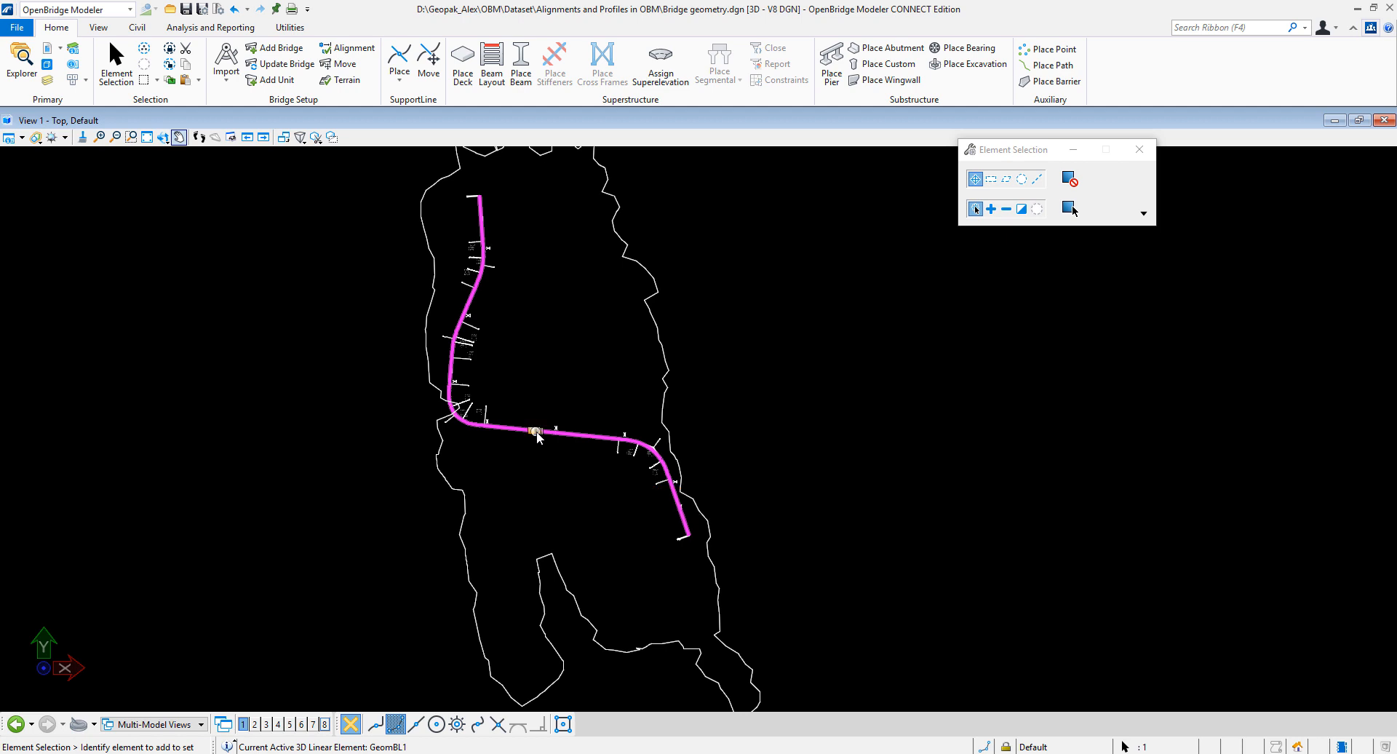
mouse_move(533, 432)
left_click(577, 424)
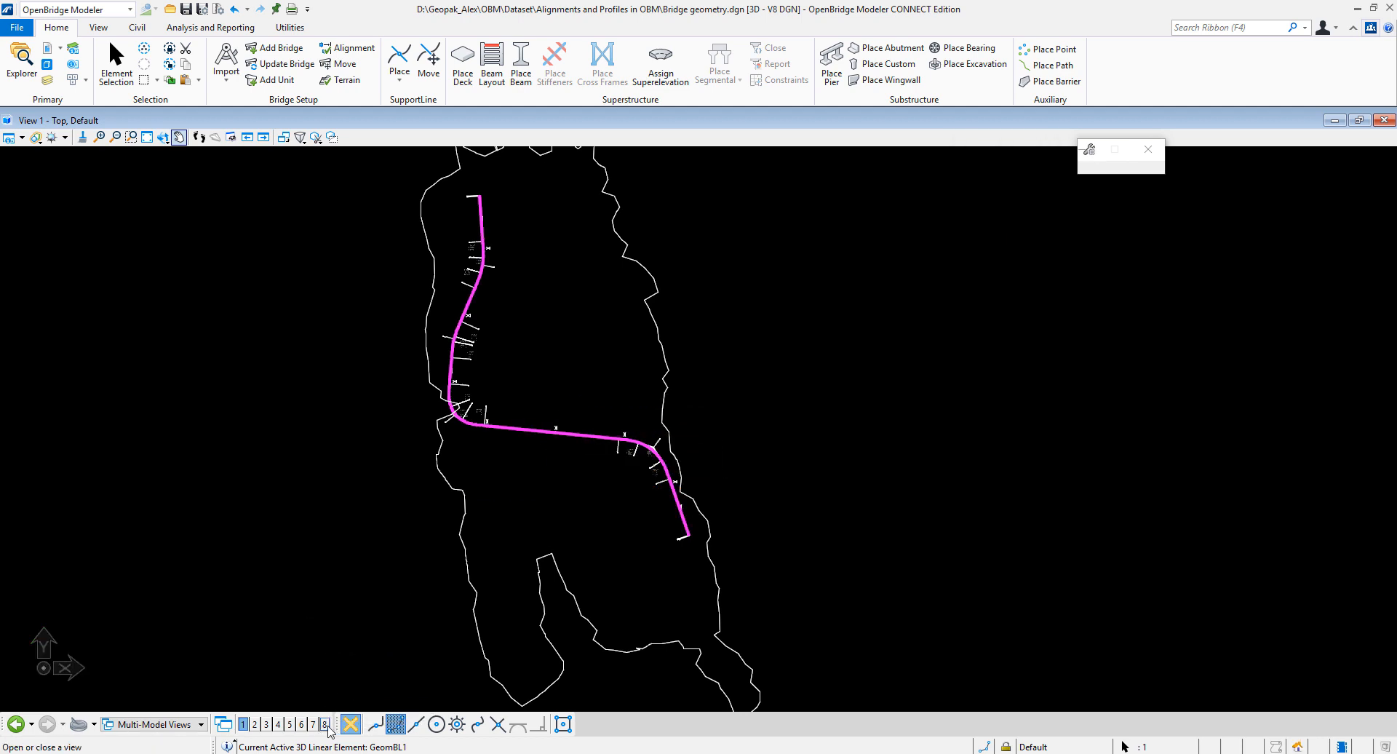
left_click(325, 724)
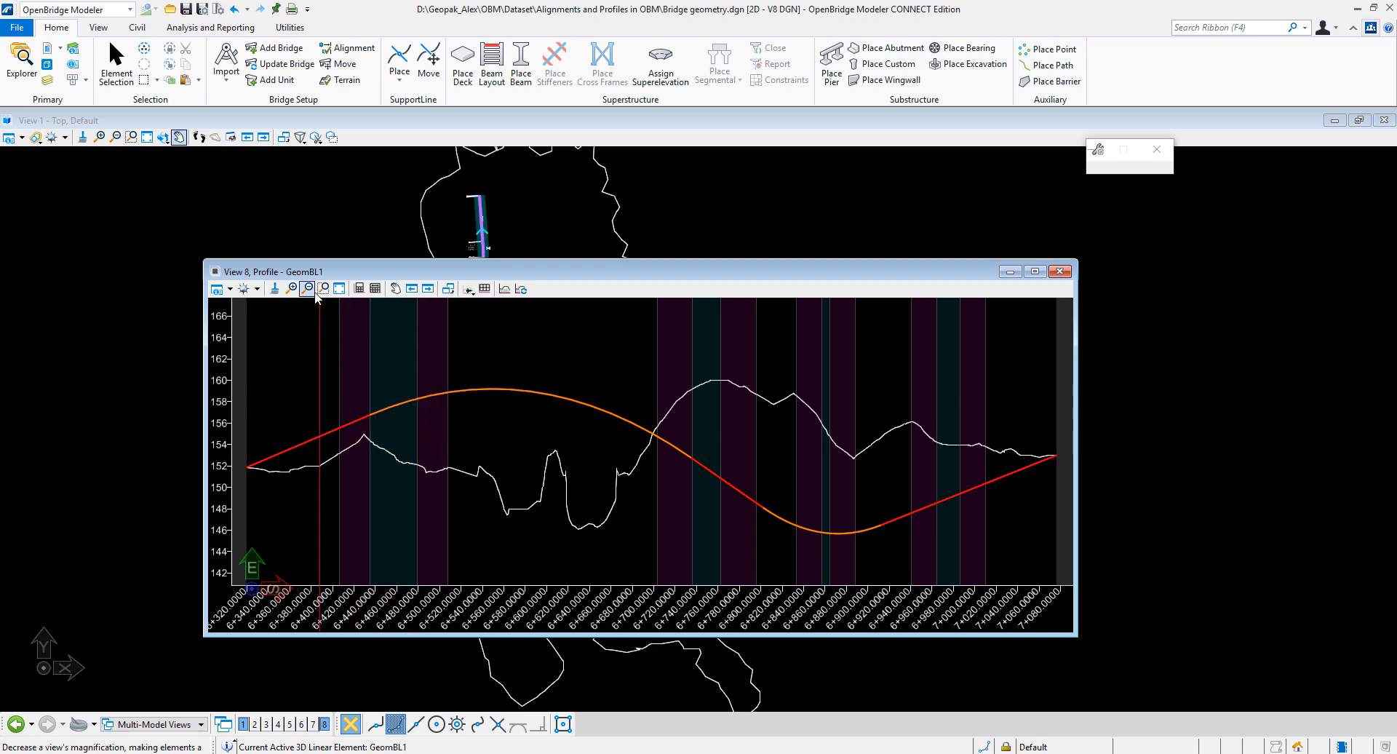
left_click(214, 29)
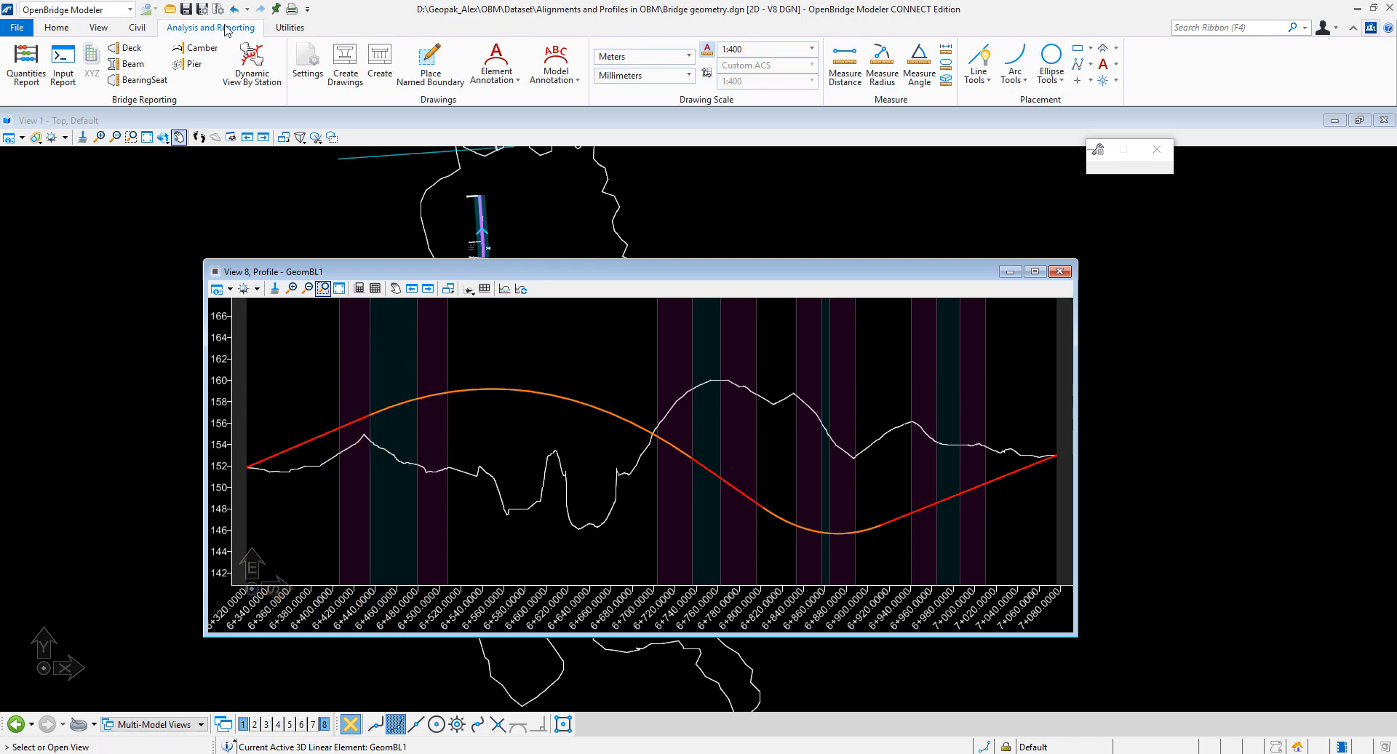
left_click(139, 28)
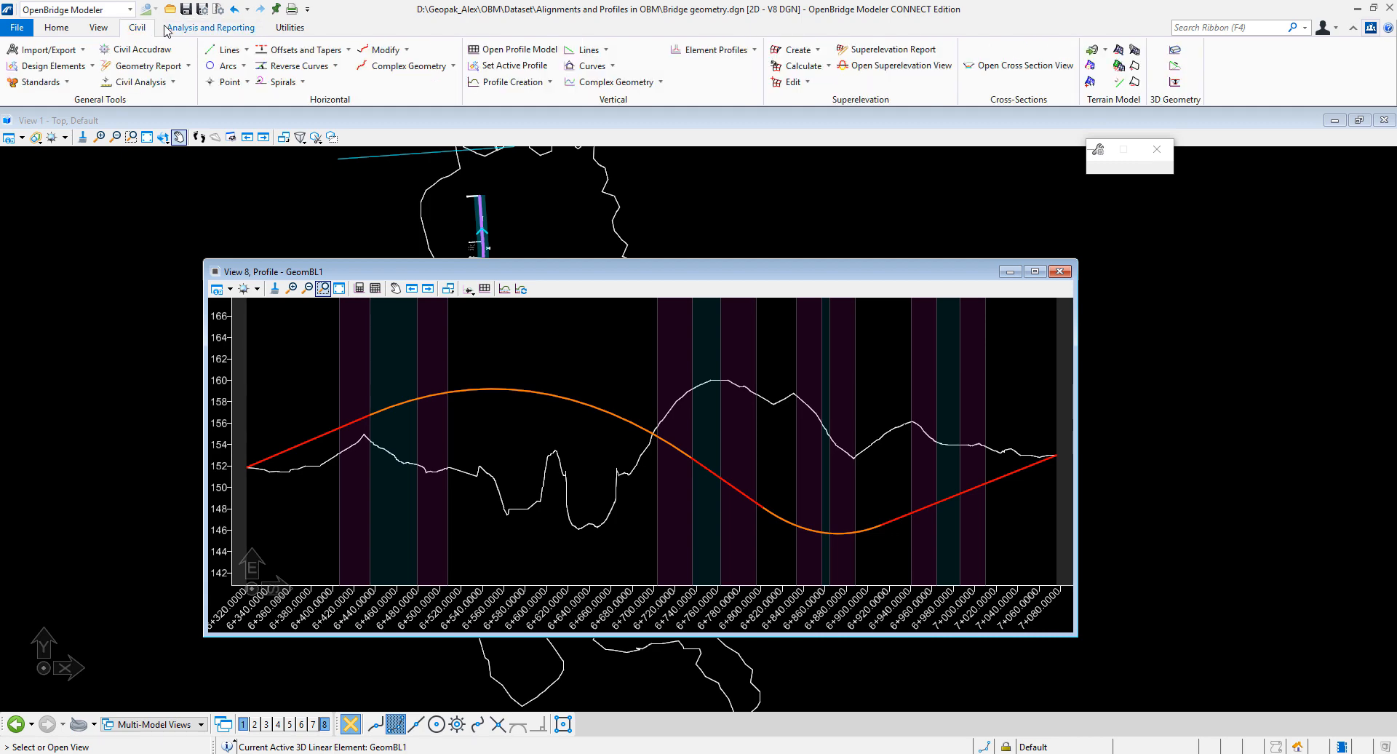
left_click(608, 51)
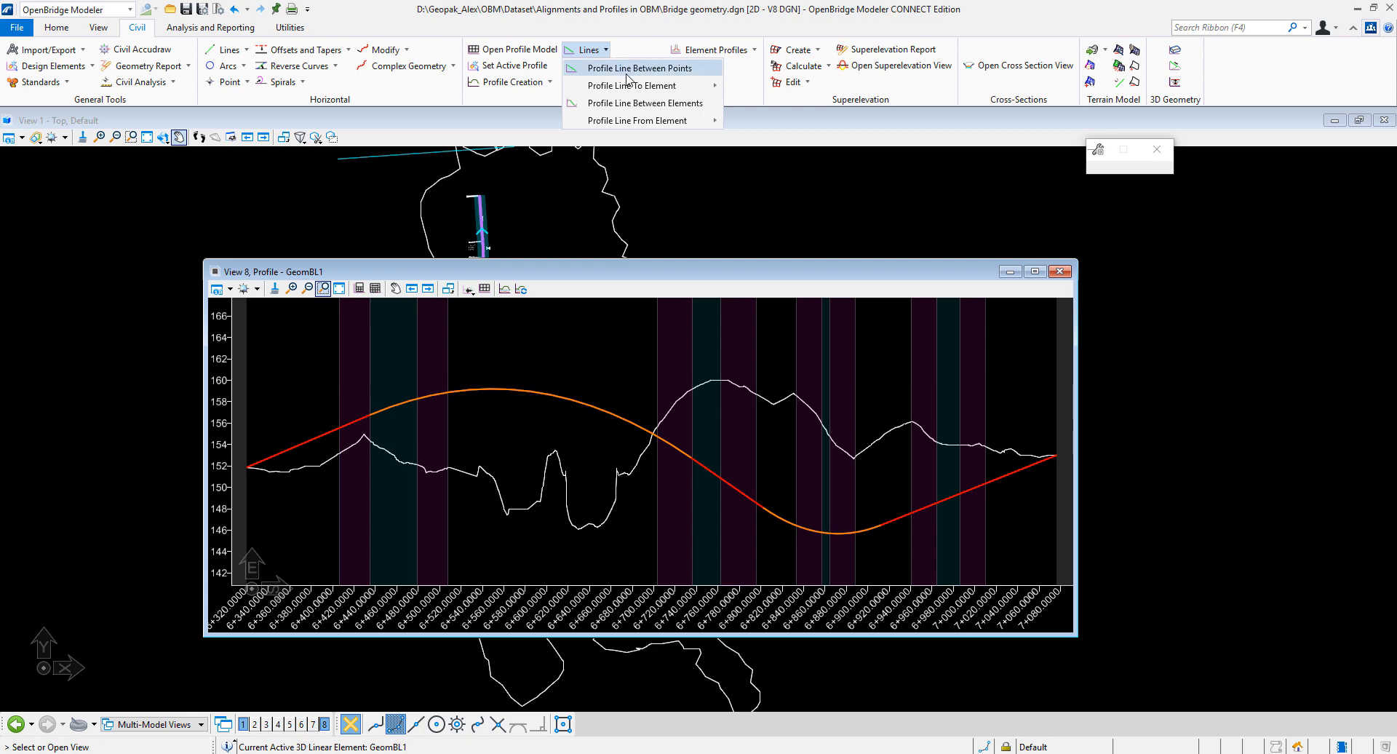
mouse_move(629, 89)
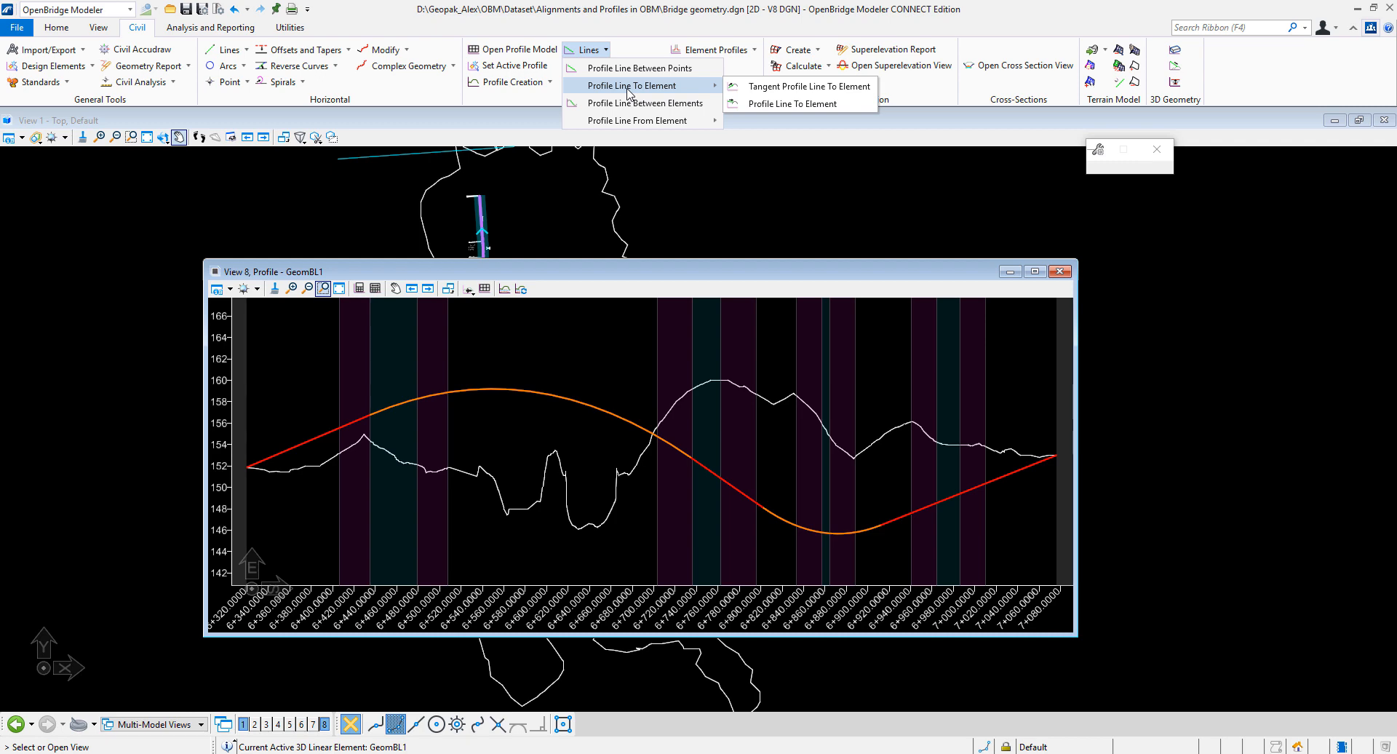
left_click(606, 7)
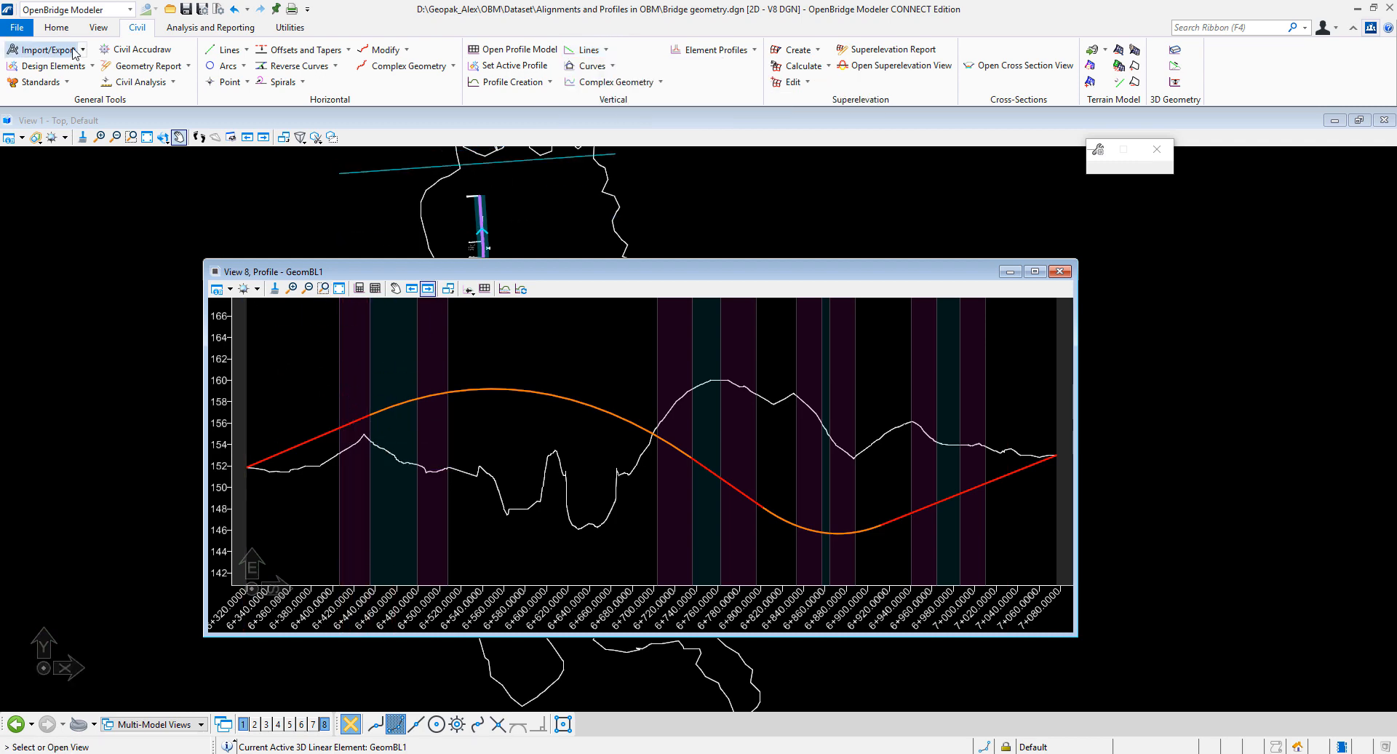
Step: Delete the GeomBL_PR complex profile from the GeomBL1 profile view
left_click(56, 27)
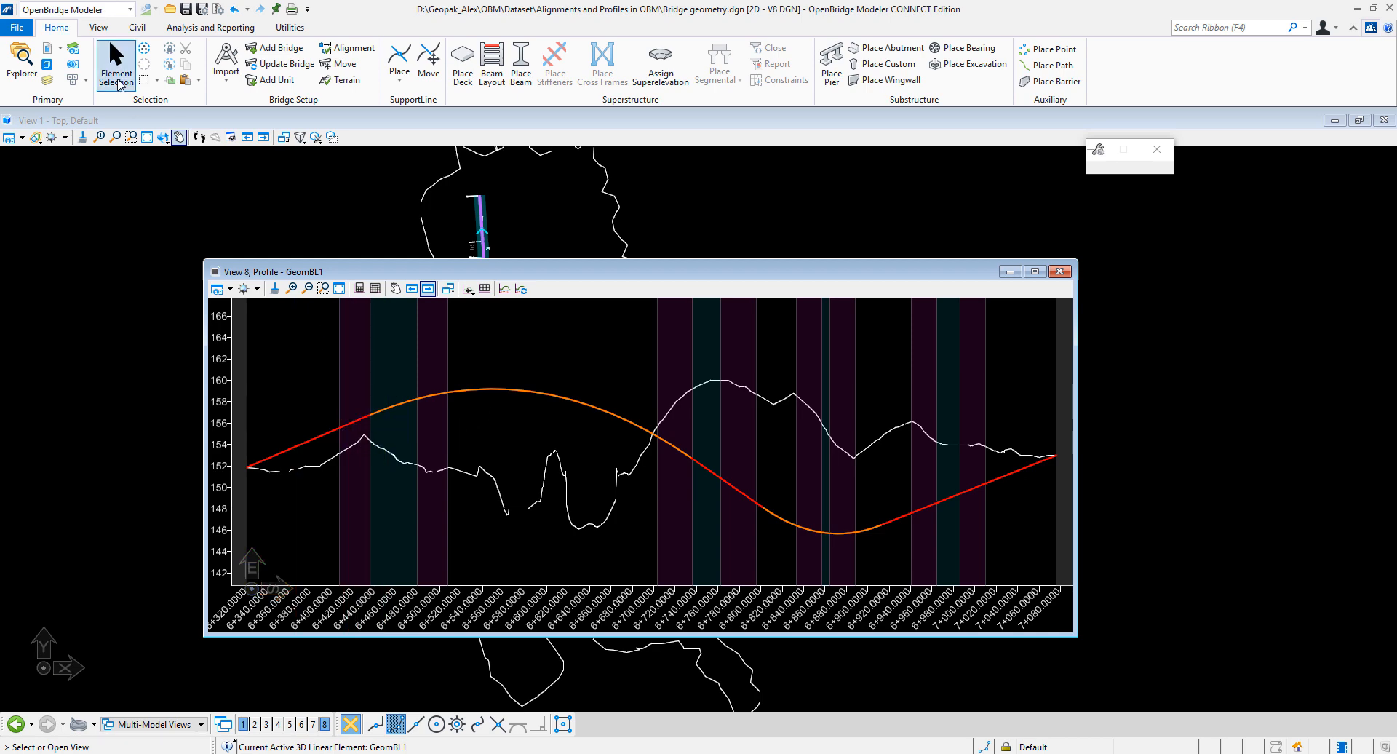
left_click(117, 62)
left_click(357, 426)
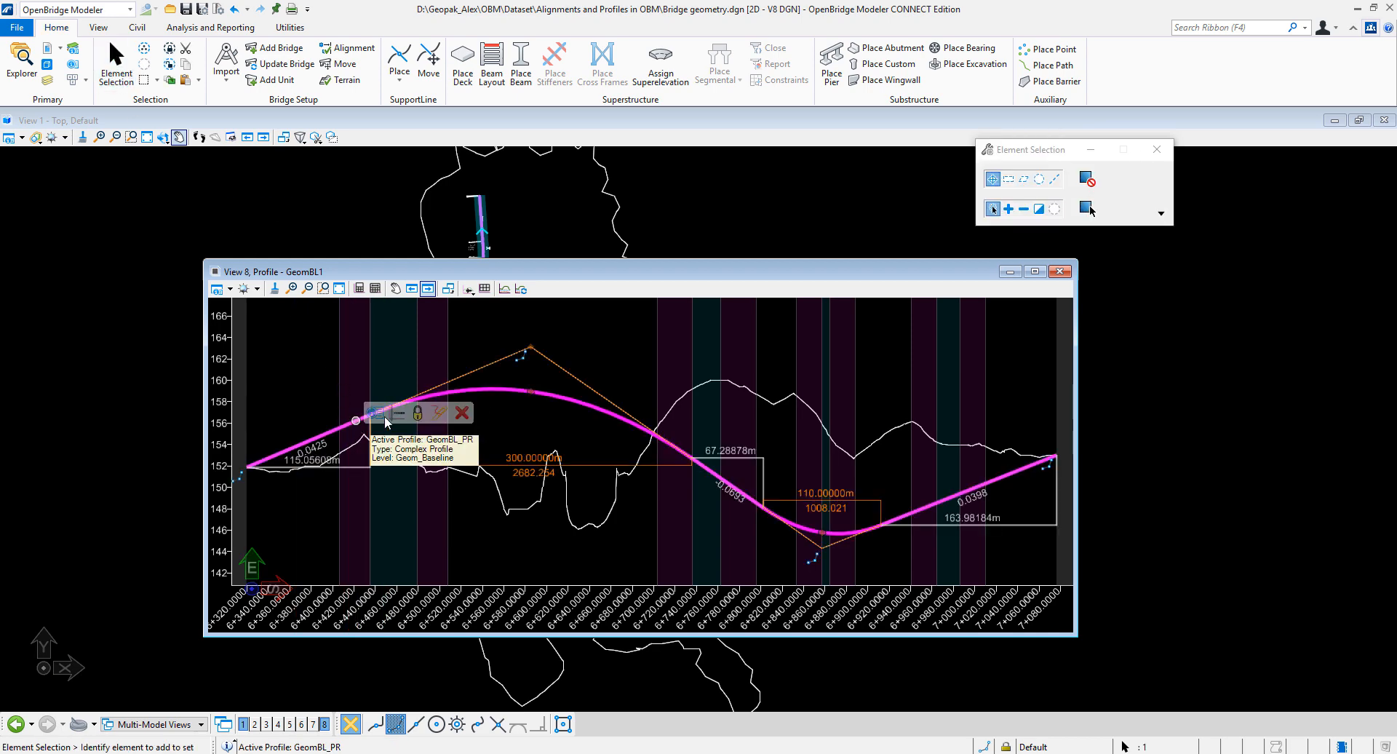
left_click(462, 414)
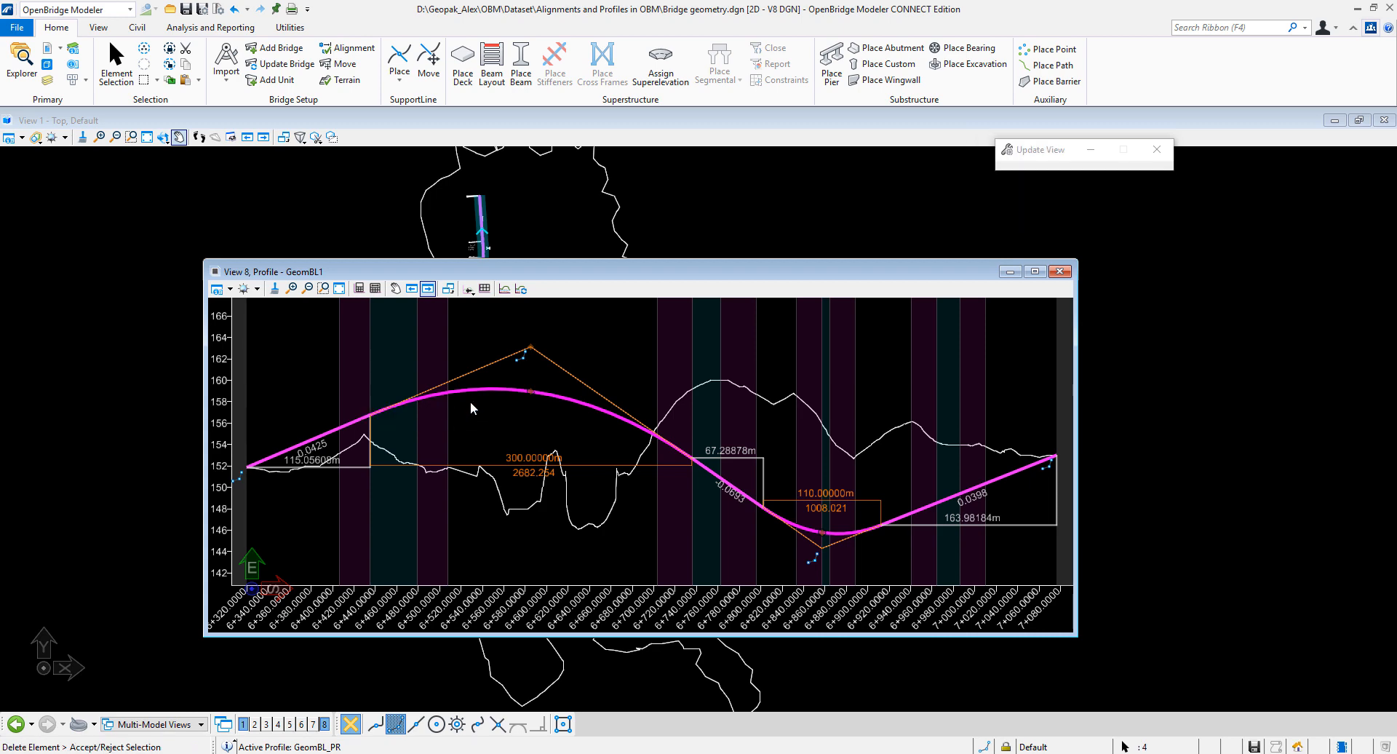
left_click(501, 422)
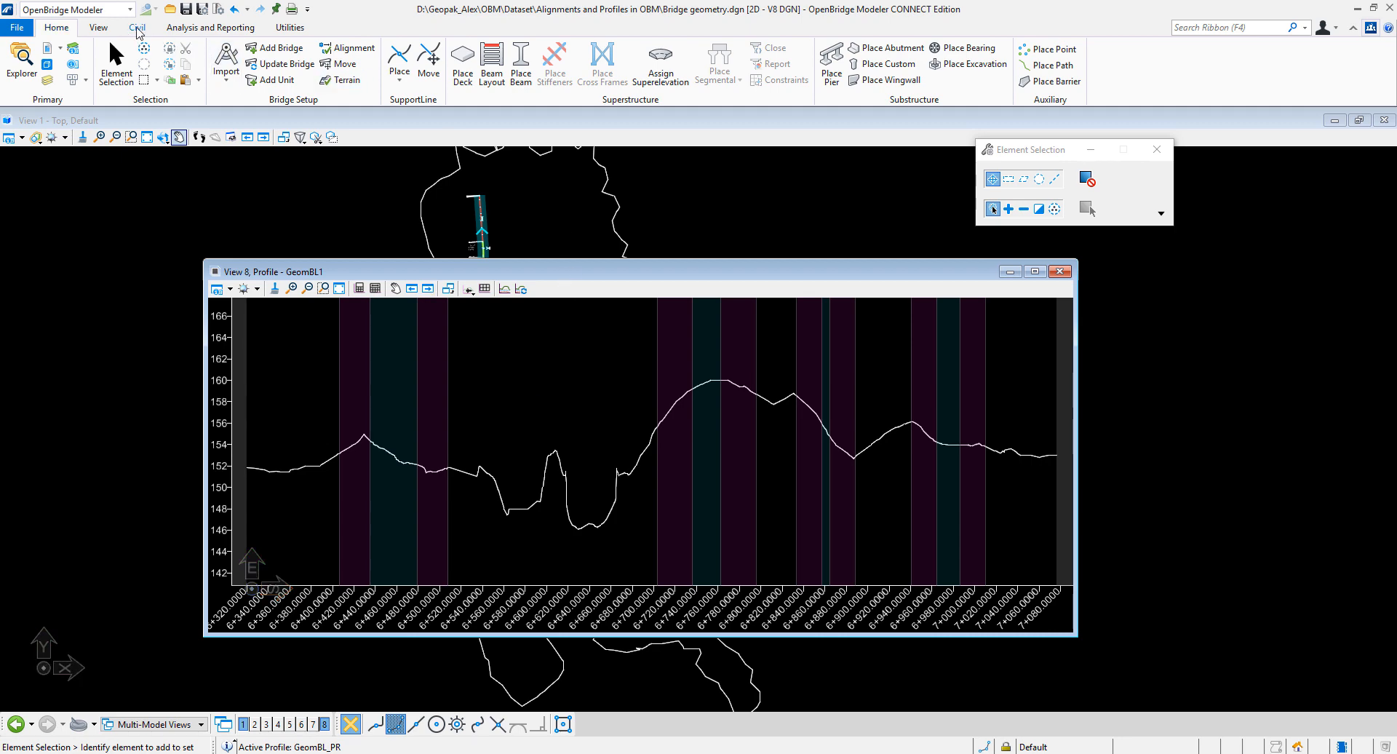
Step: Draw a profile line between points from the terrain profile's start, rising at a slope of about 0.036 to elevation about 156
left_click(138, 29)
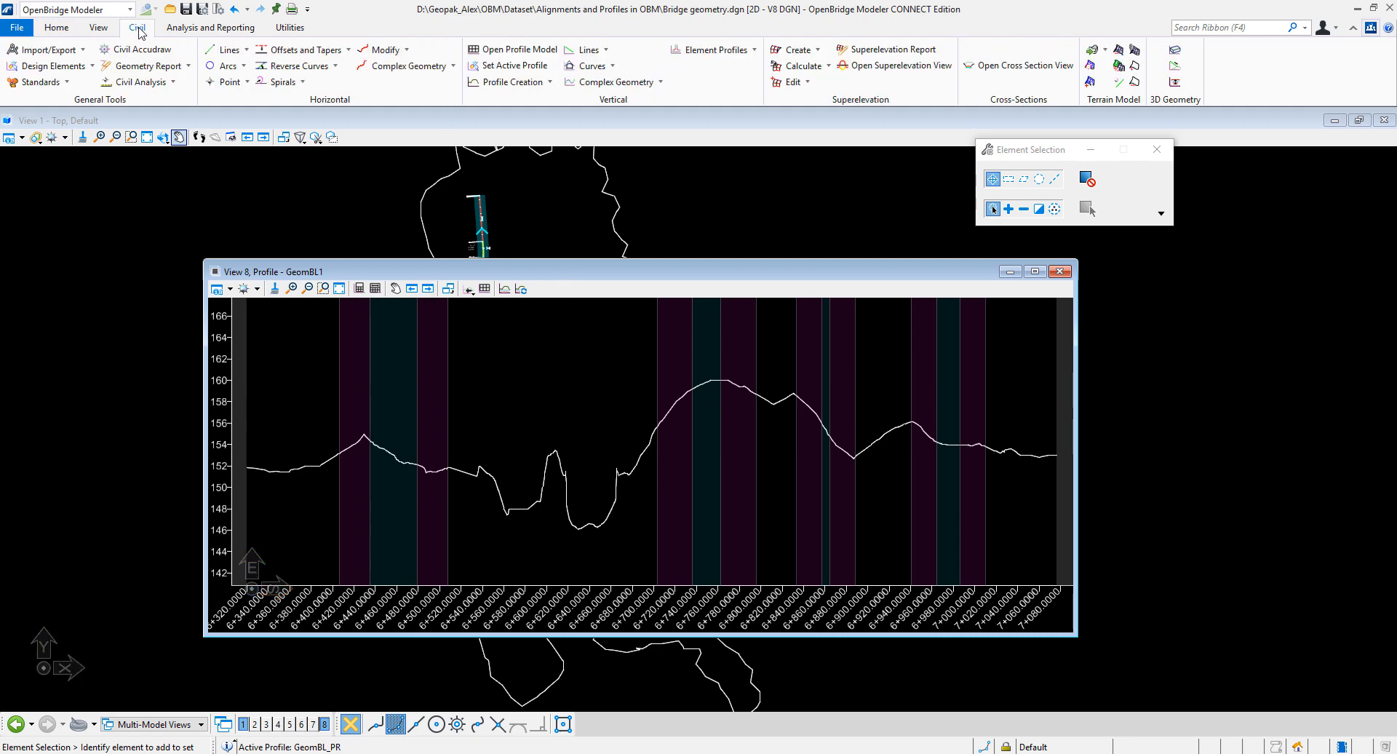
left_click(608, 51)
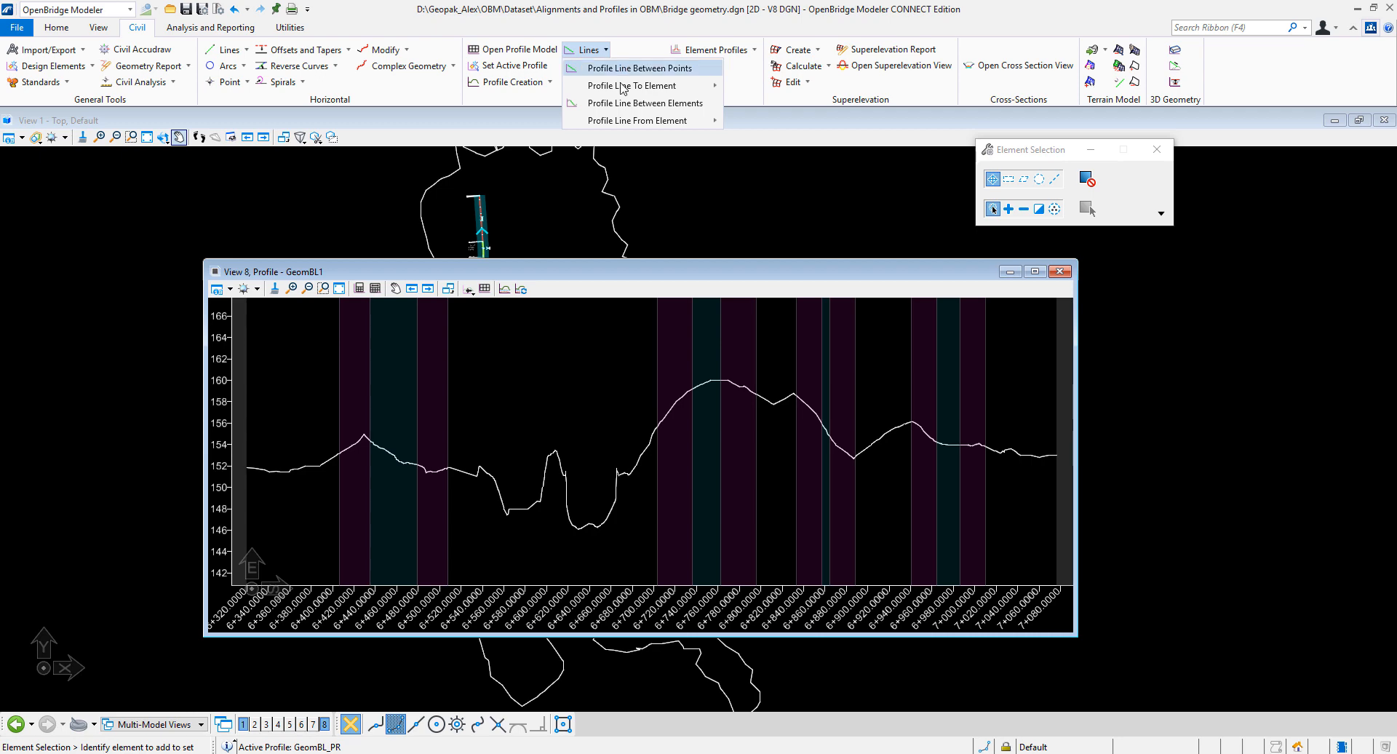
mouse_move(624, 91)
left_click(601, 68)
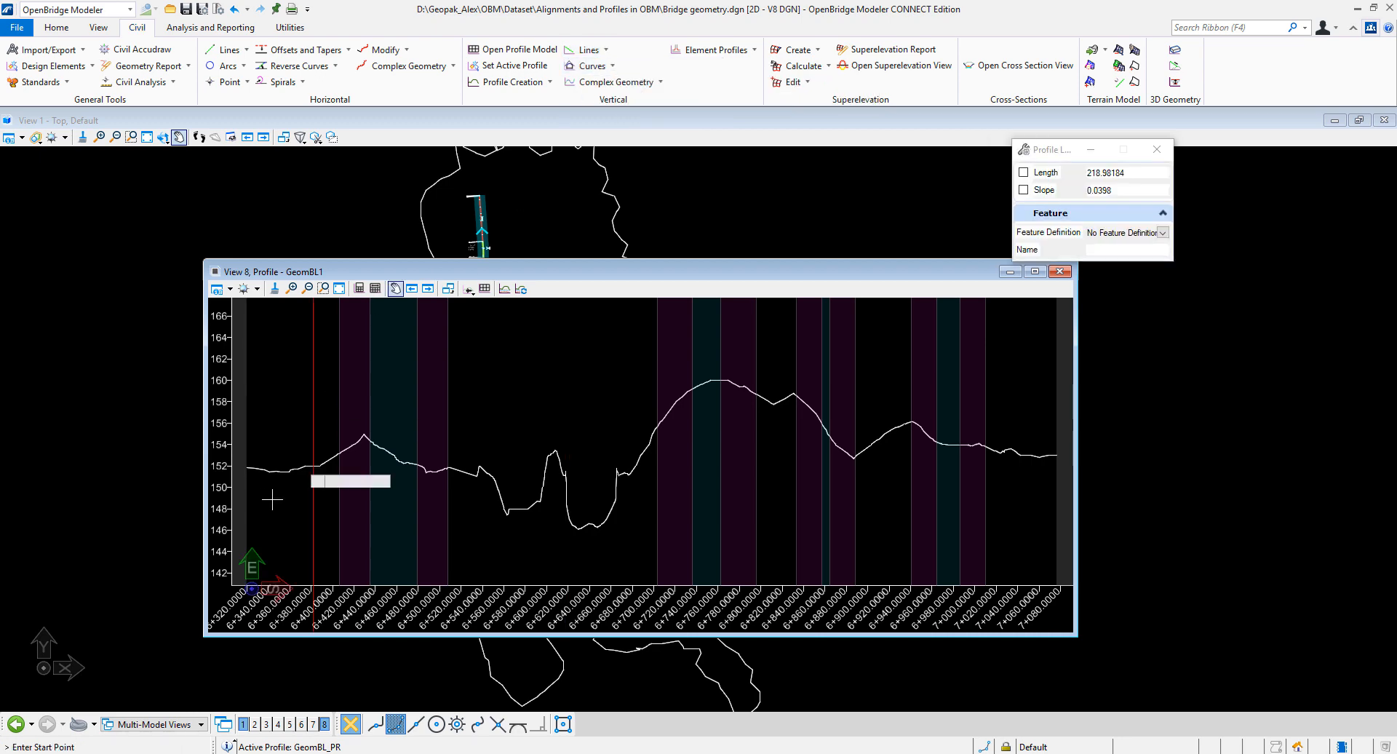
left_click(248, 466)
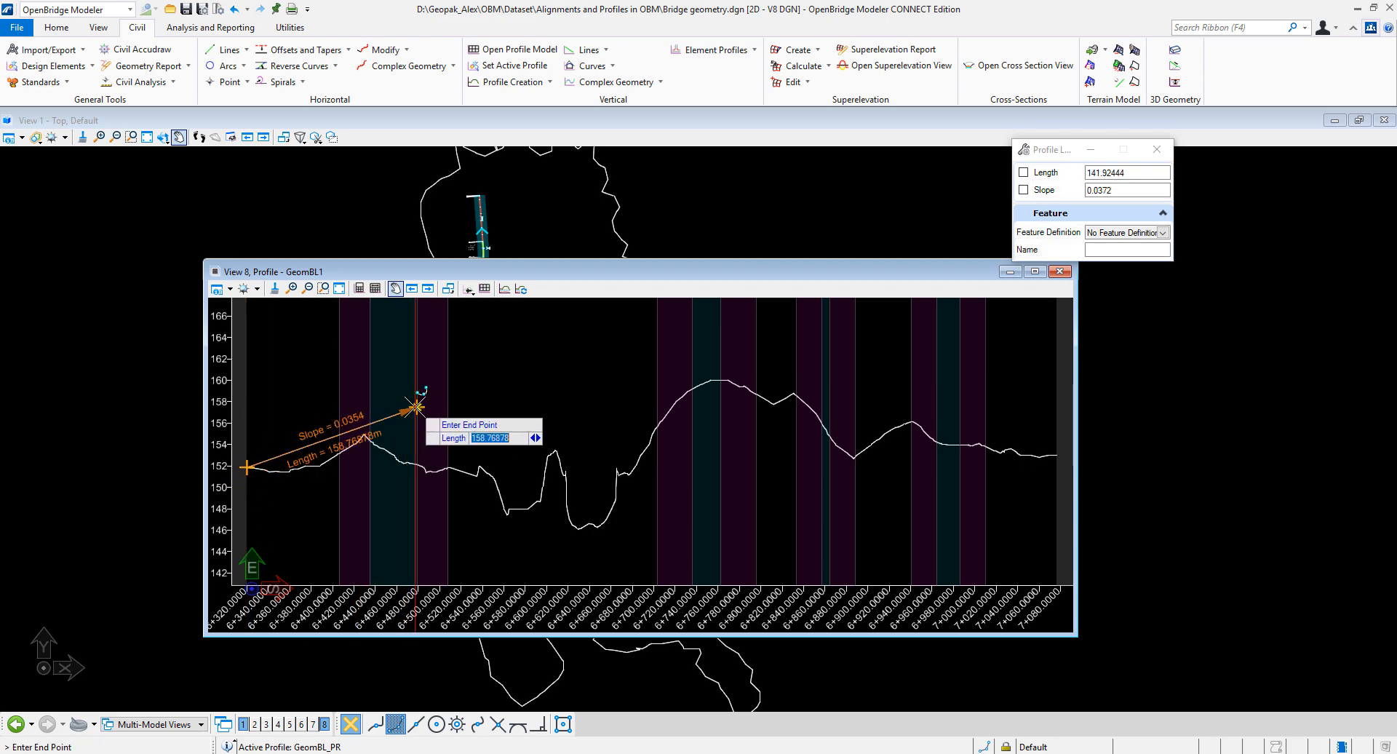
left_click(382, 421)
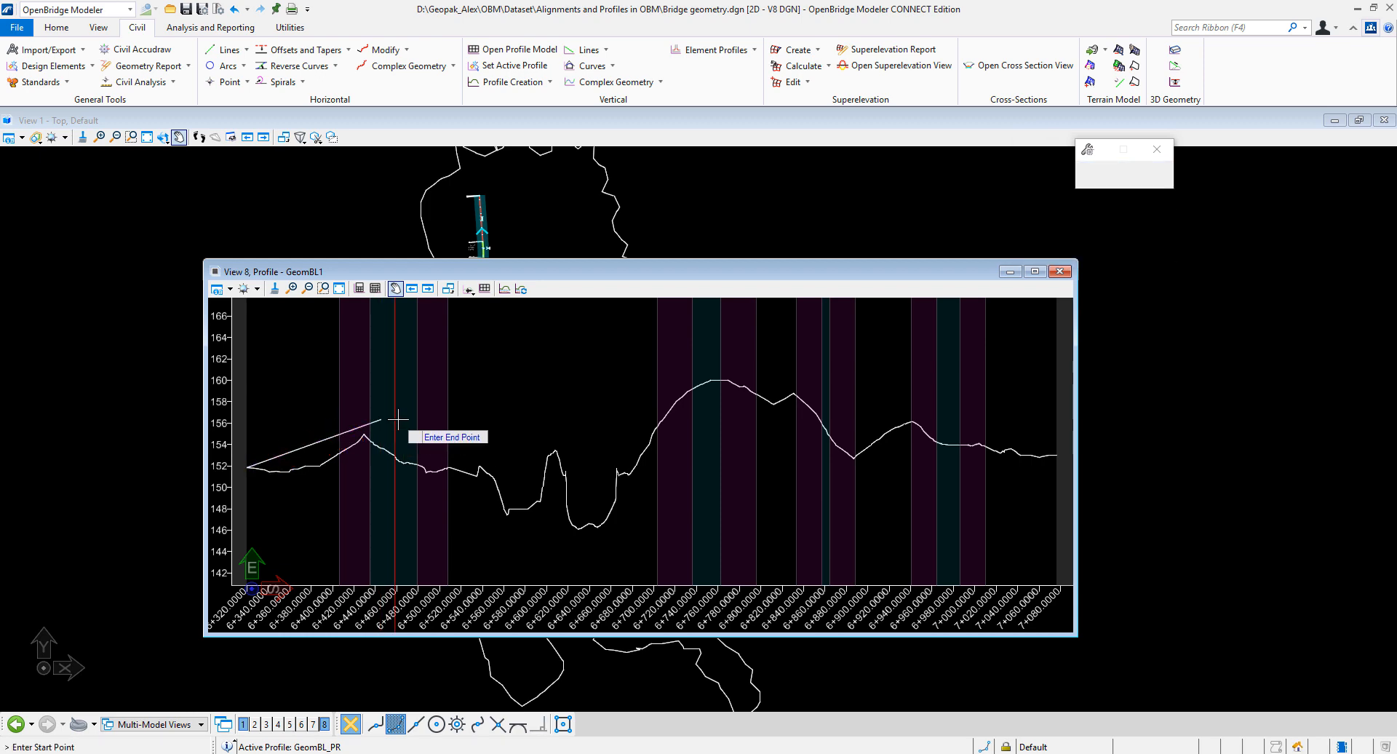
Step: Add a parabolic Profile Curve From Element about 234 m long at the line's end, with vertical offset 0 and no trim
left_click(471, 291)
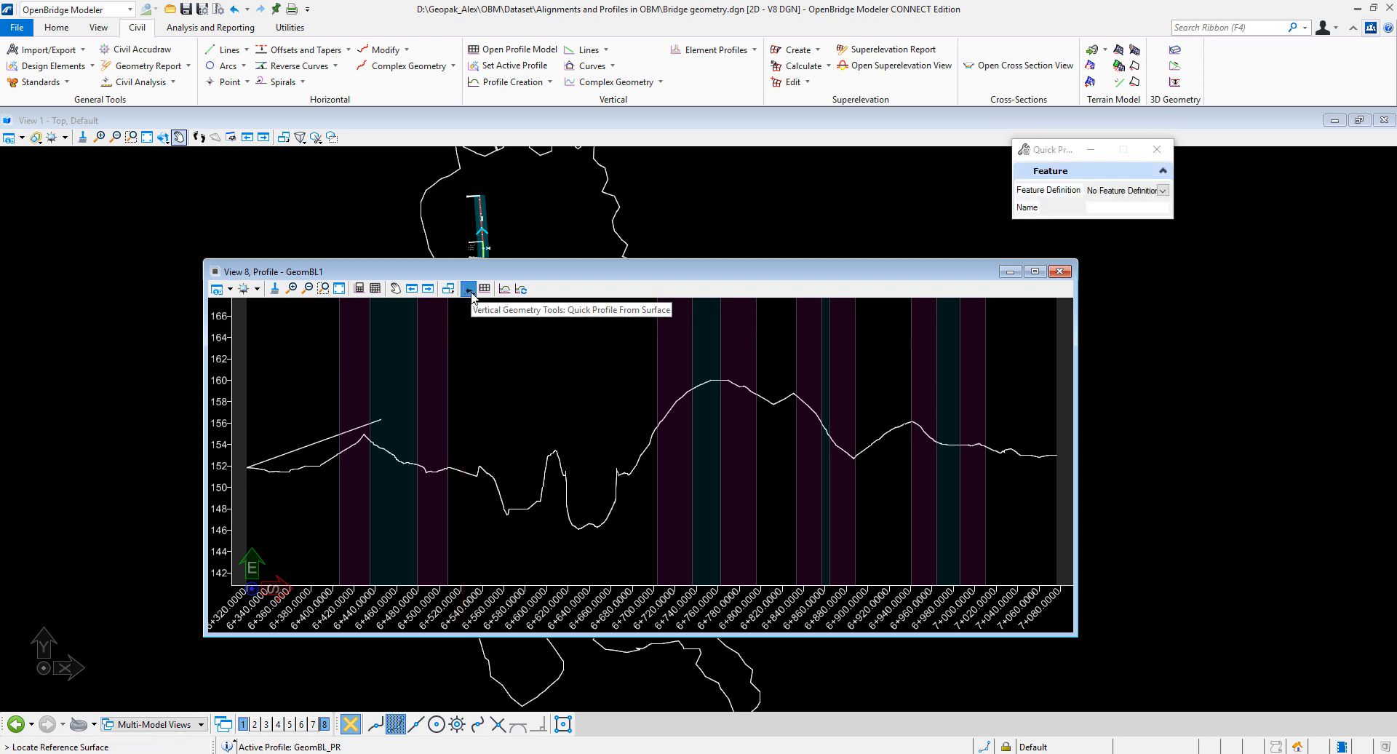
left_click(470, 291)
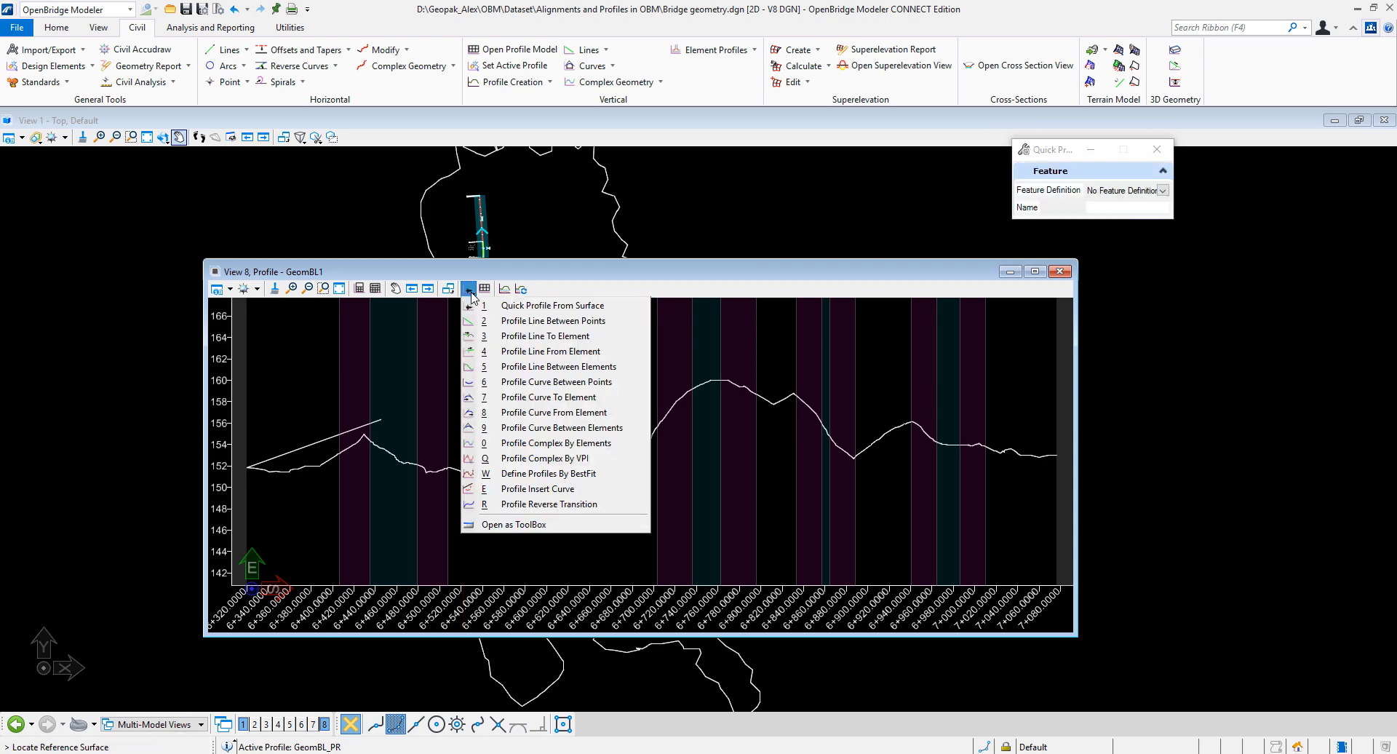
left_click(526, 413)
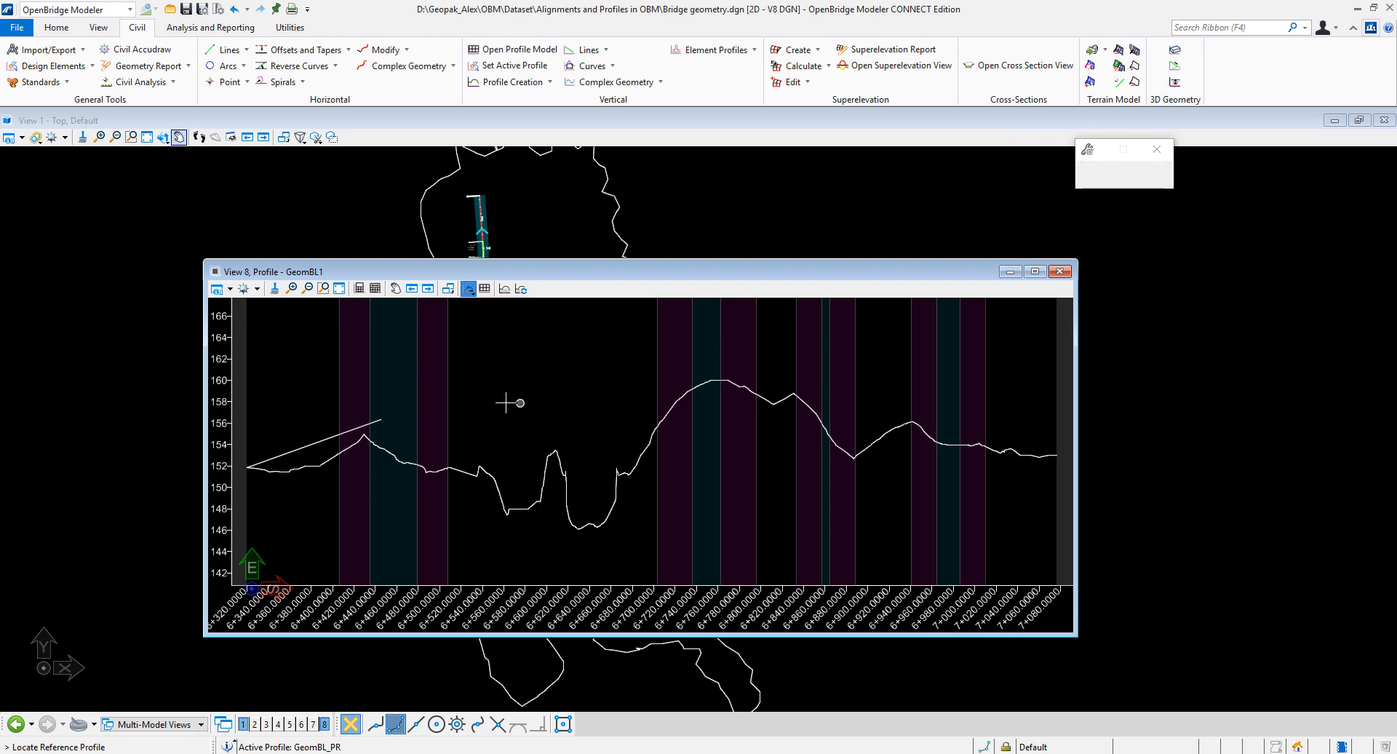
left_click(380, 420)
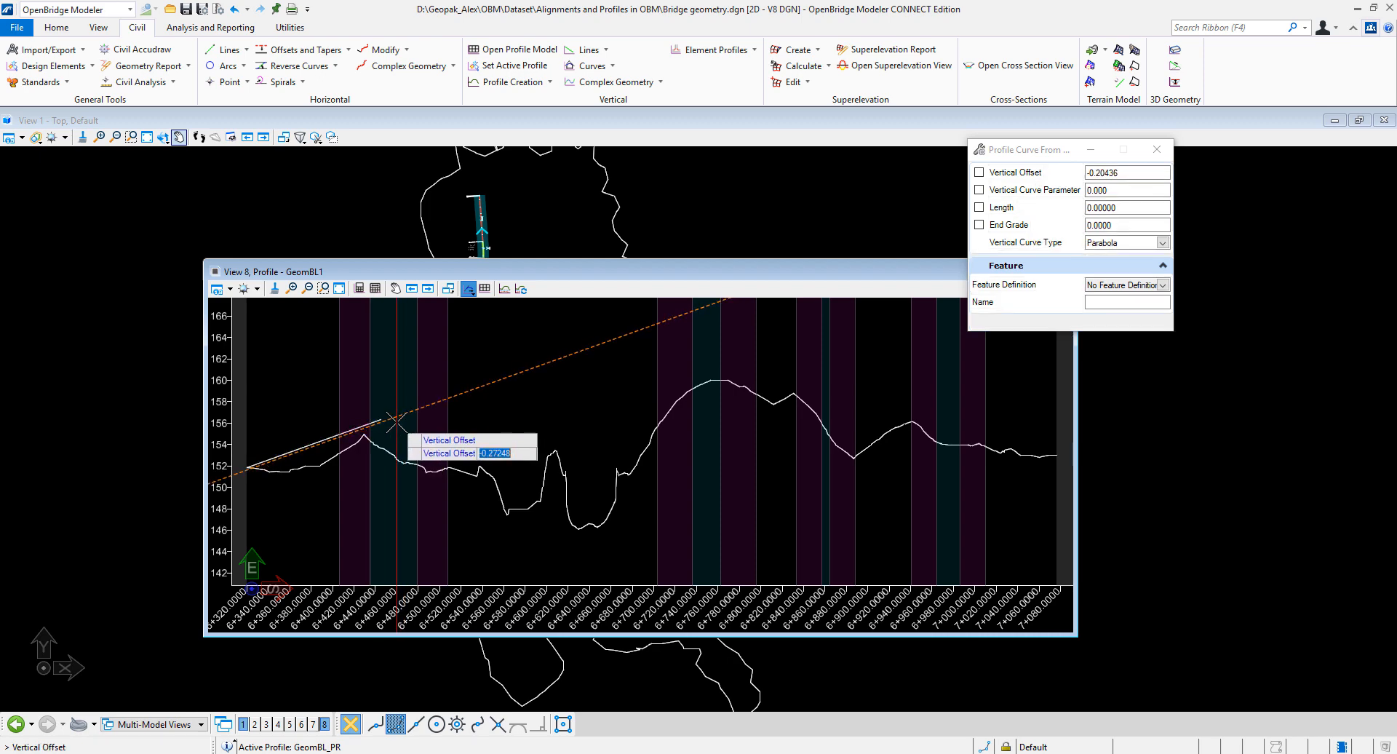
type("0.")
key("Return")
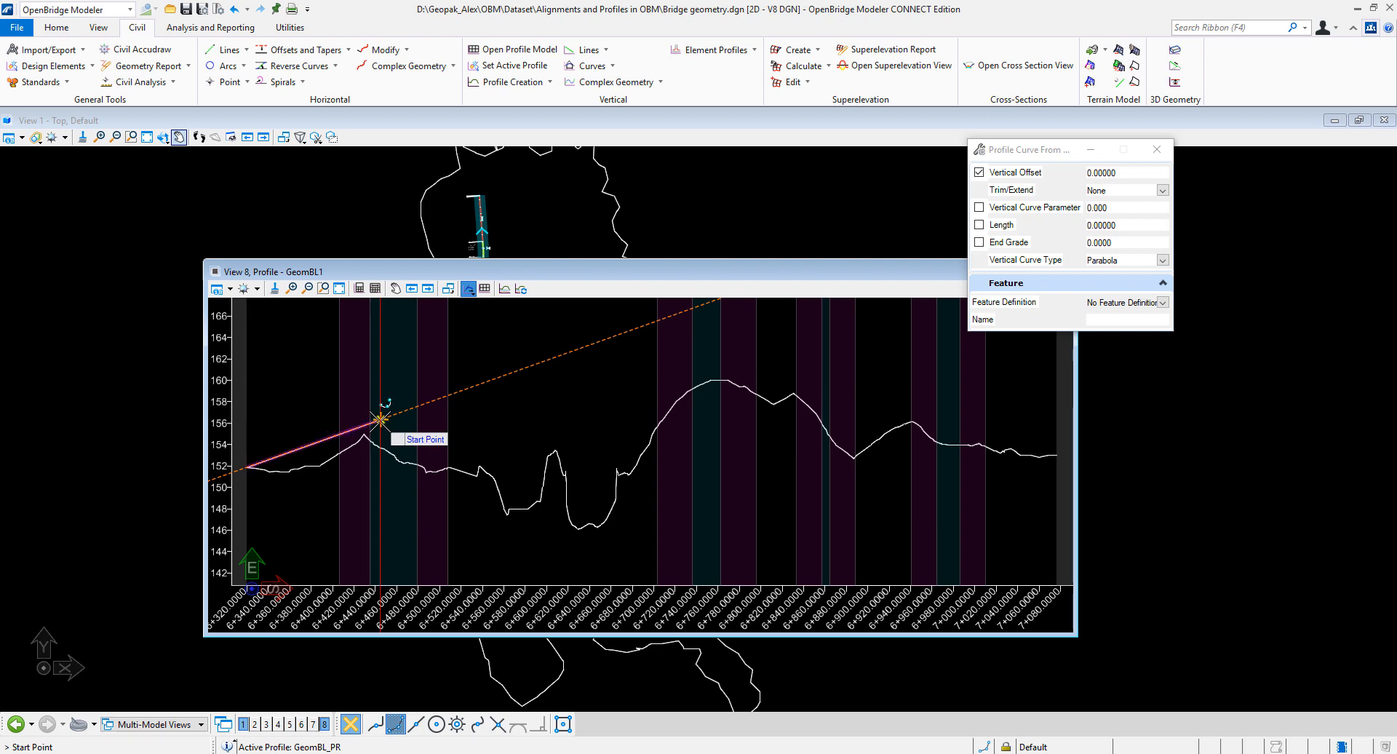
left_click(381, 420)
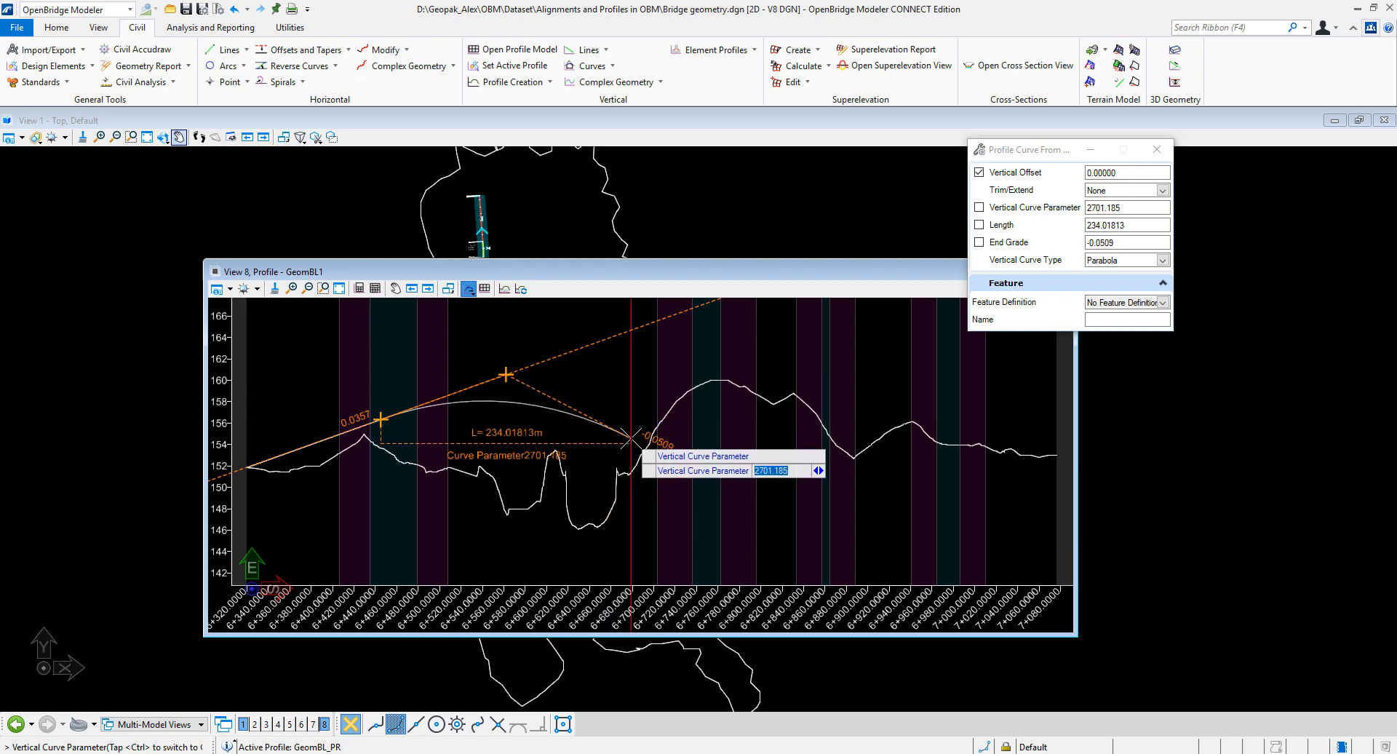
left_click(631, 439)
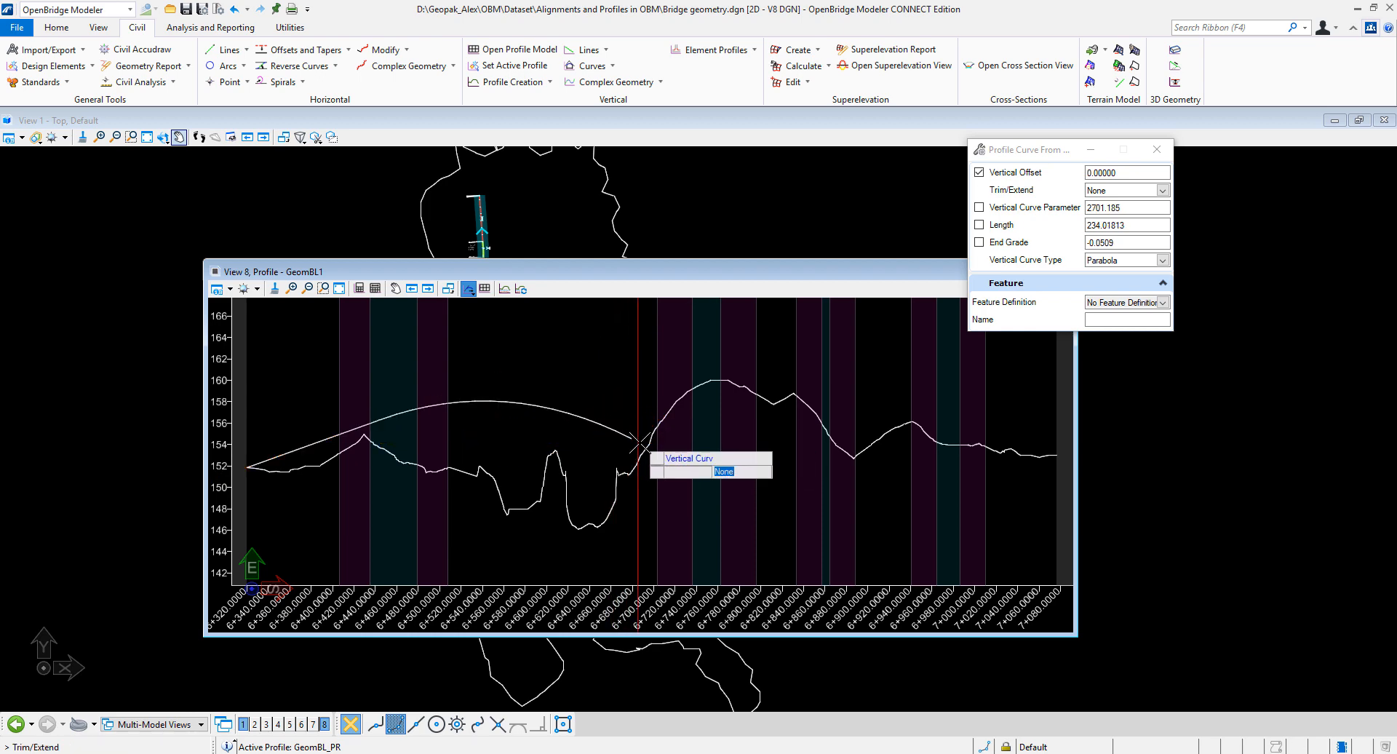
left_click(646, 405)
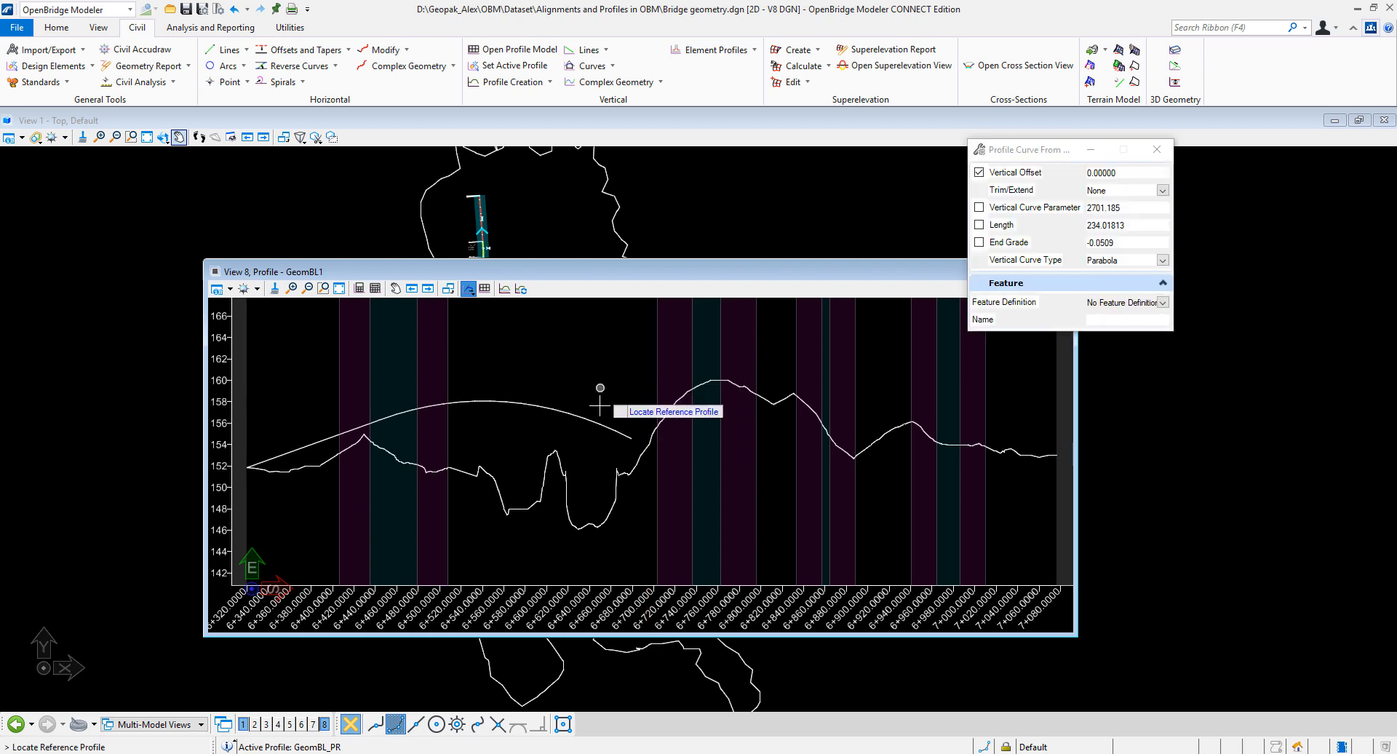
Step: Add a Profile Line From Element about 166 m long from the curve's end, with vertical offset 0, slope about -0.046 and Trim/Extend Back
left_click(470, 291)
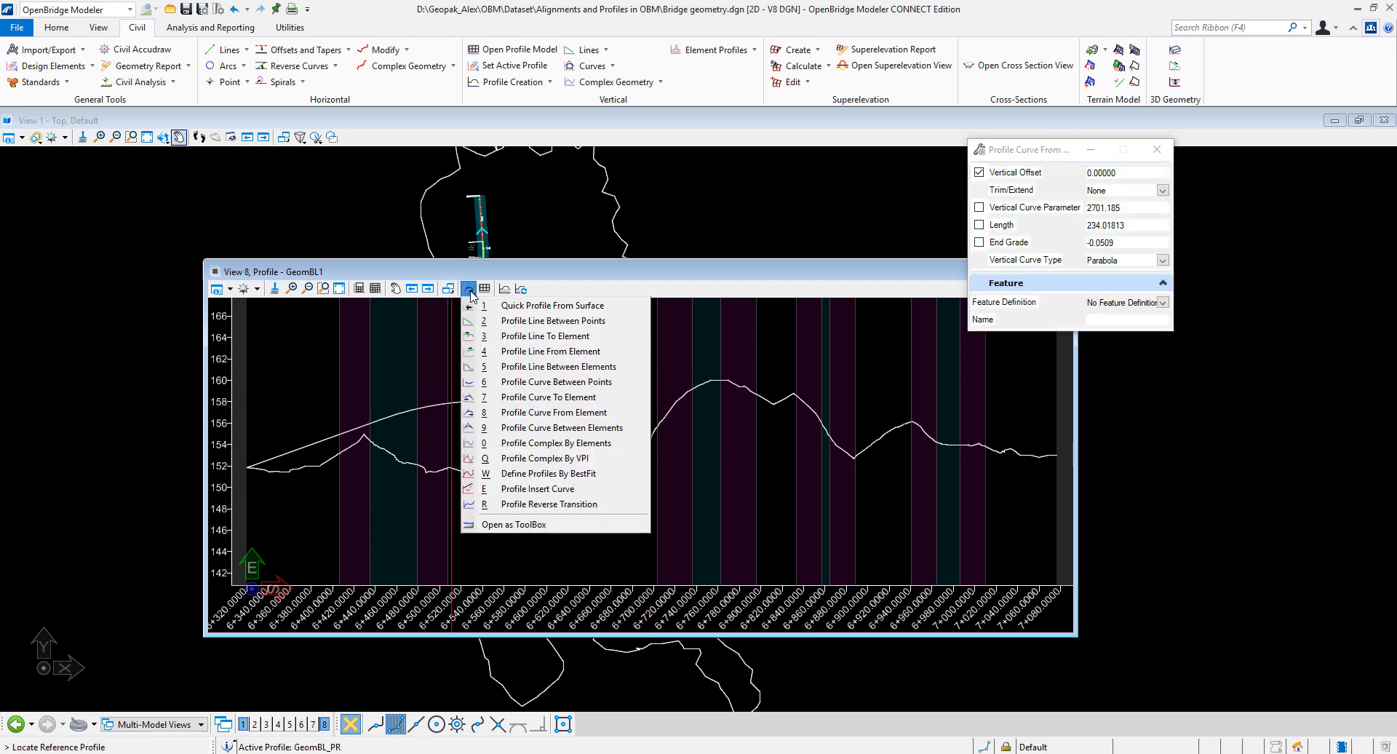
left_click(552, 352)
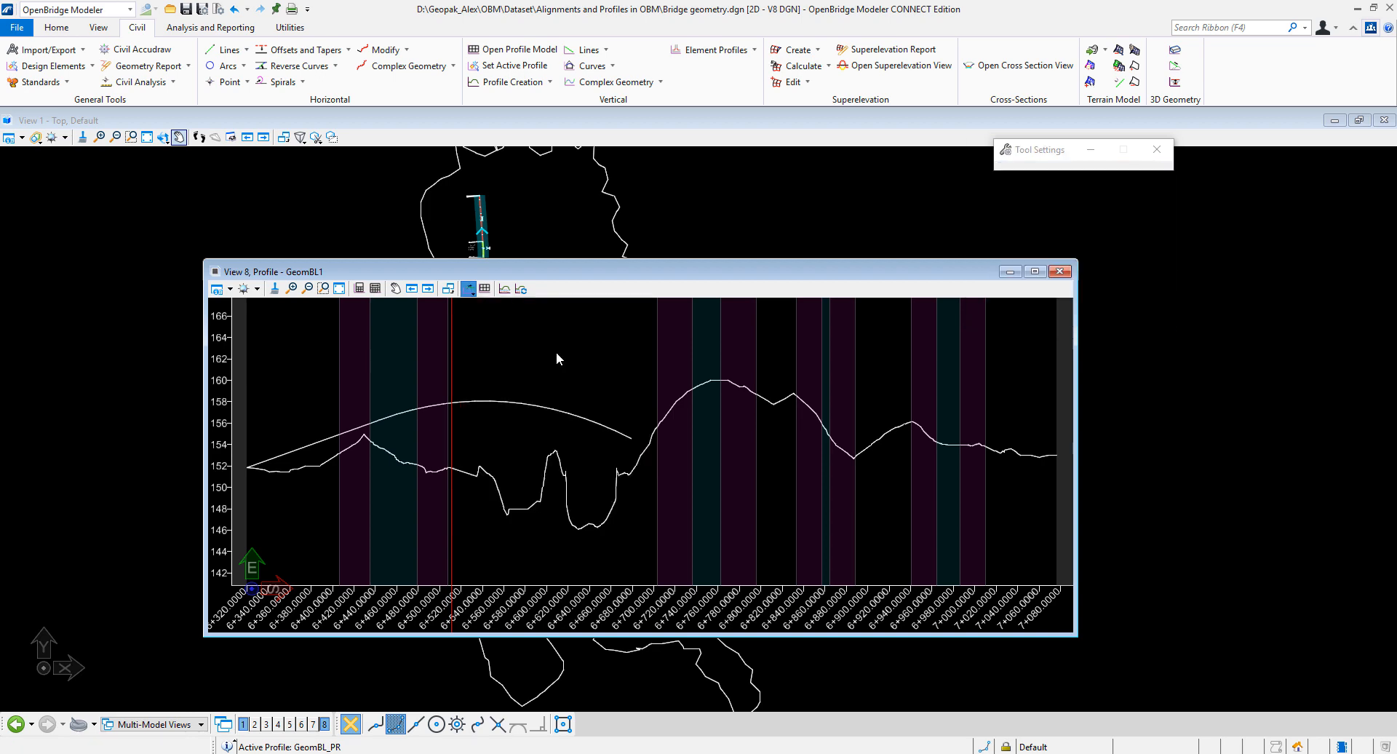
left_click(629, 436)
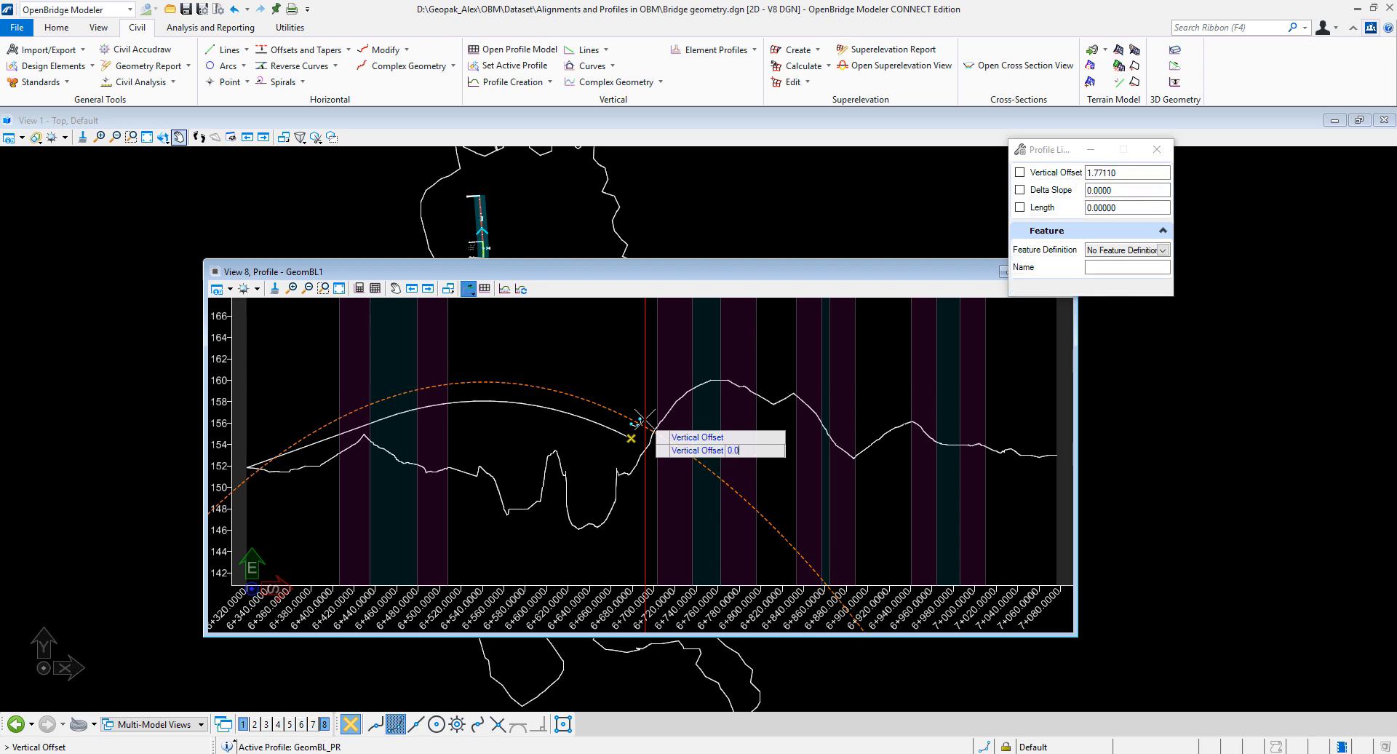
key("Return")
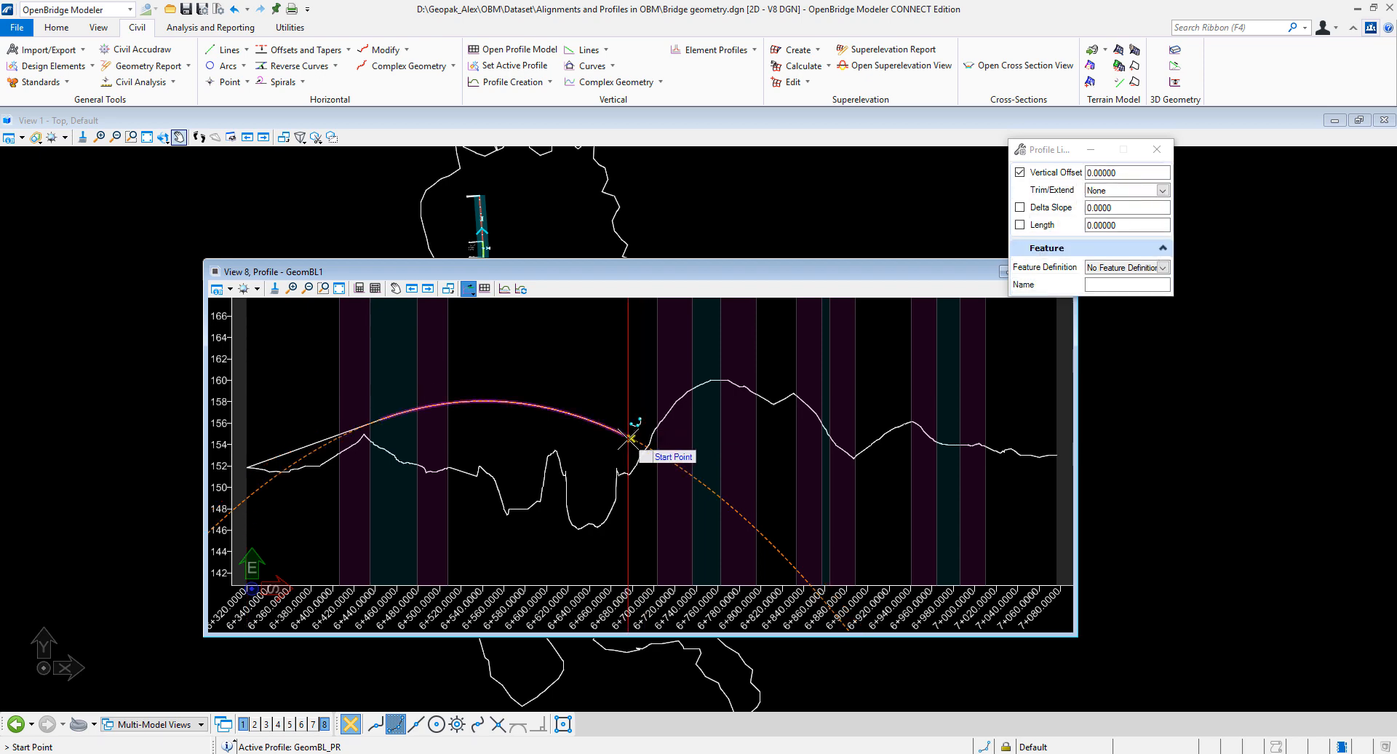
left_click(629, 438)
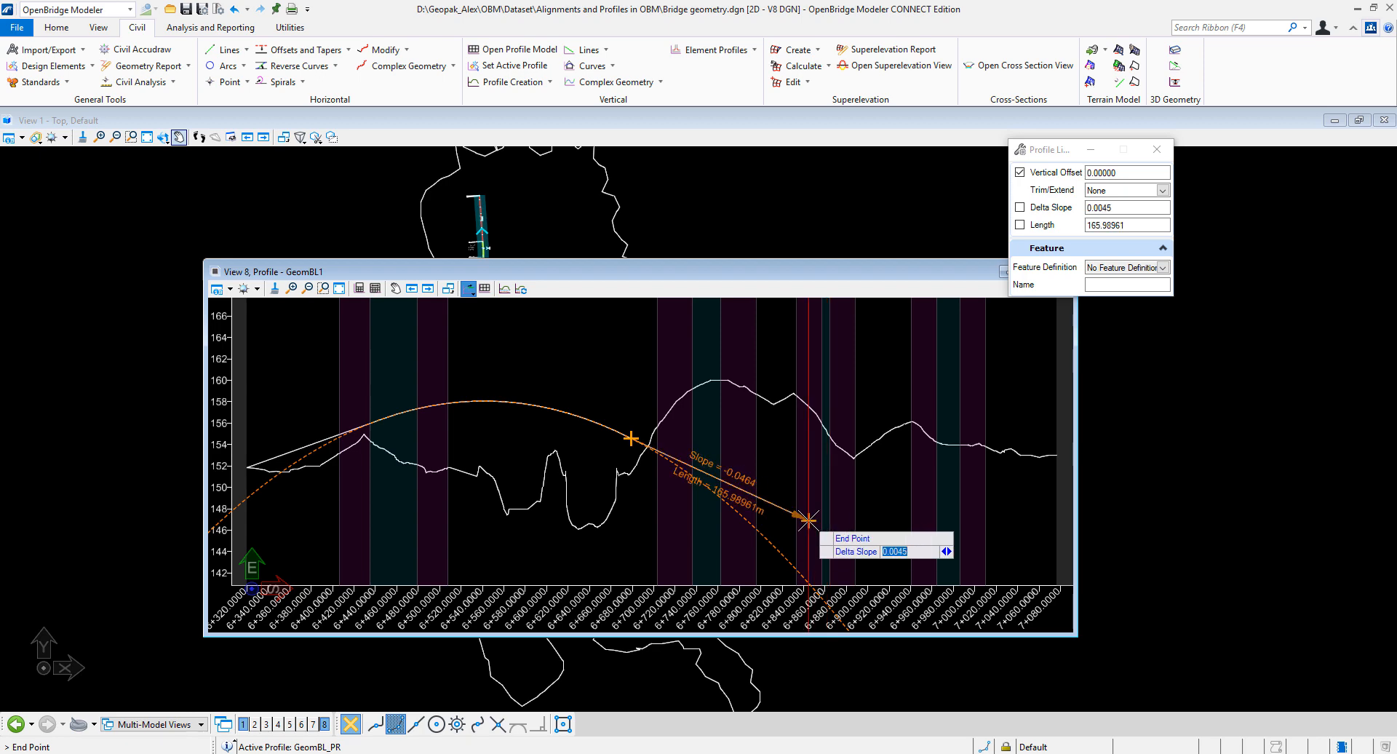
left_click(808, 520)
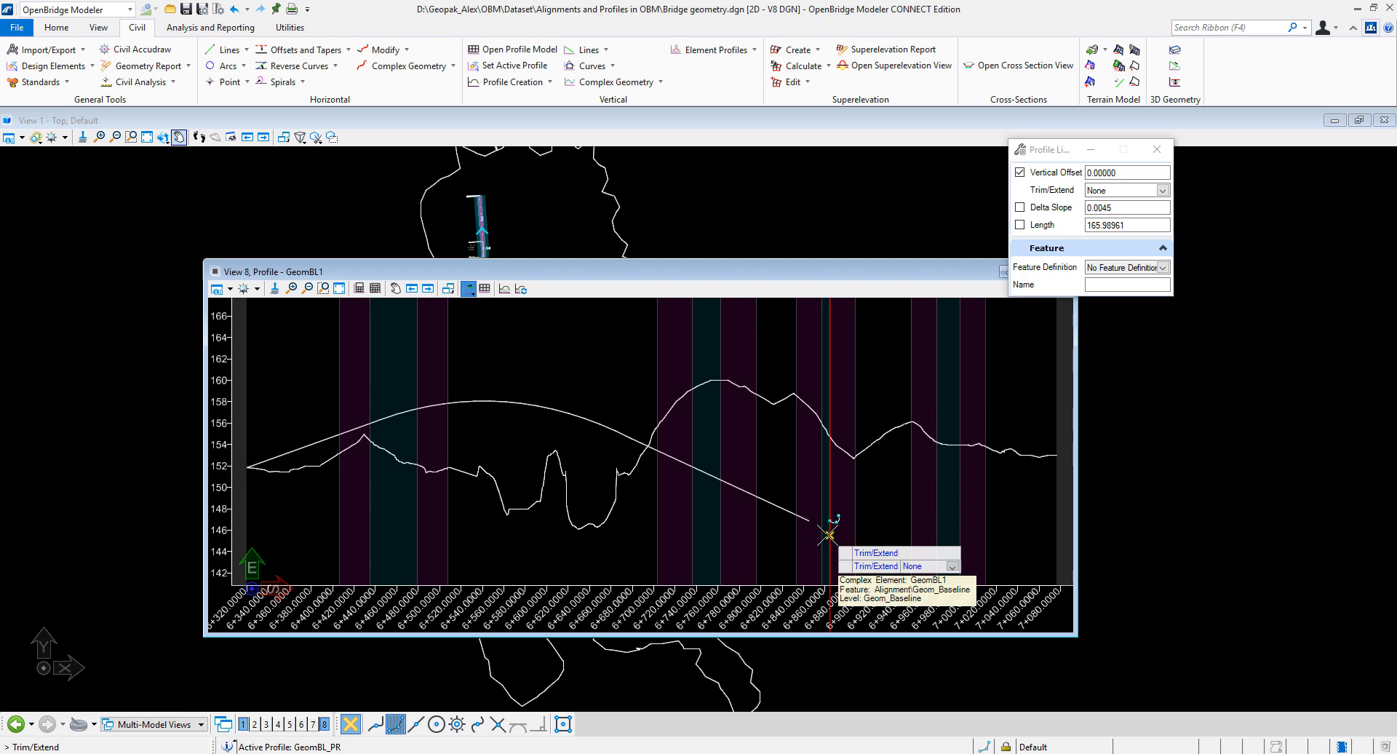
left_click(828, 535)
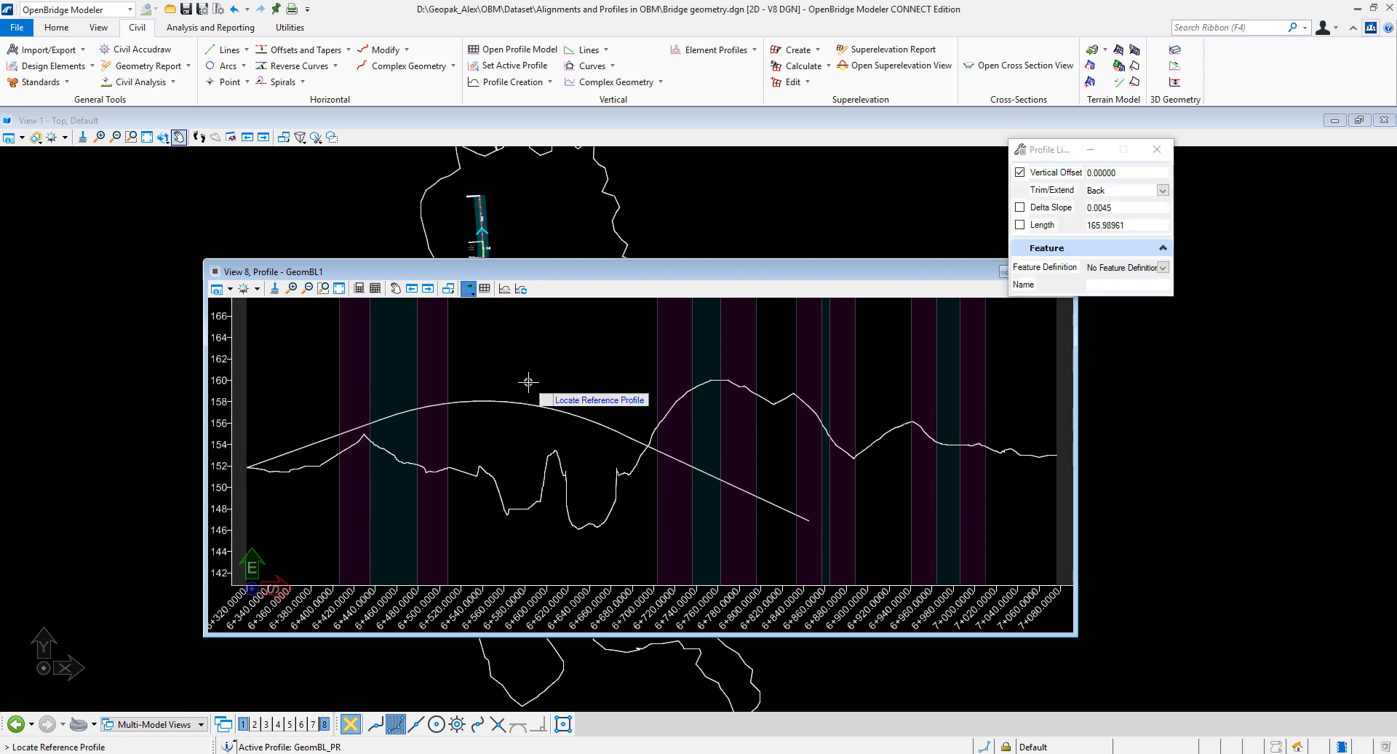
left_click(468, 289)
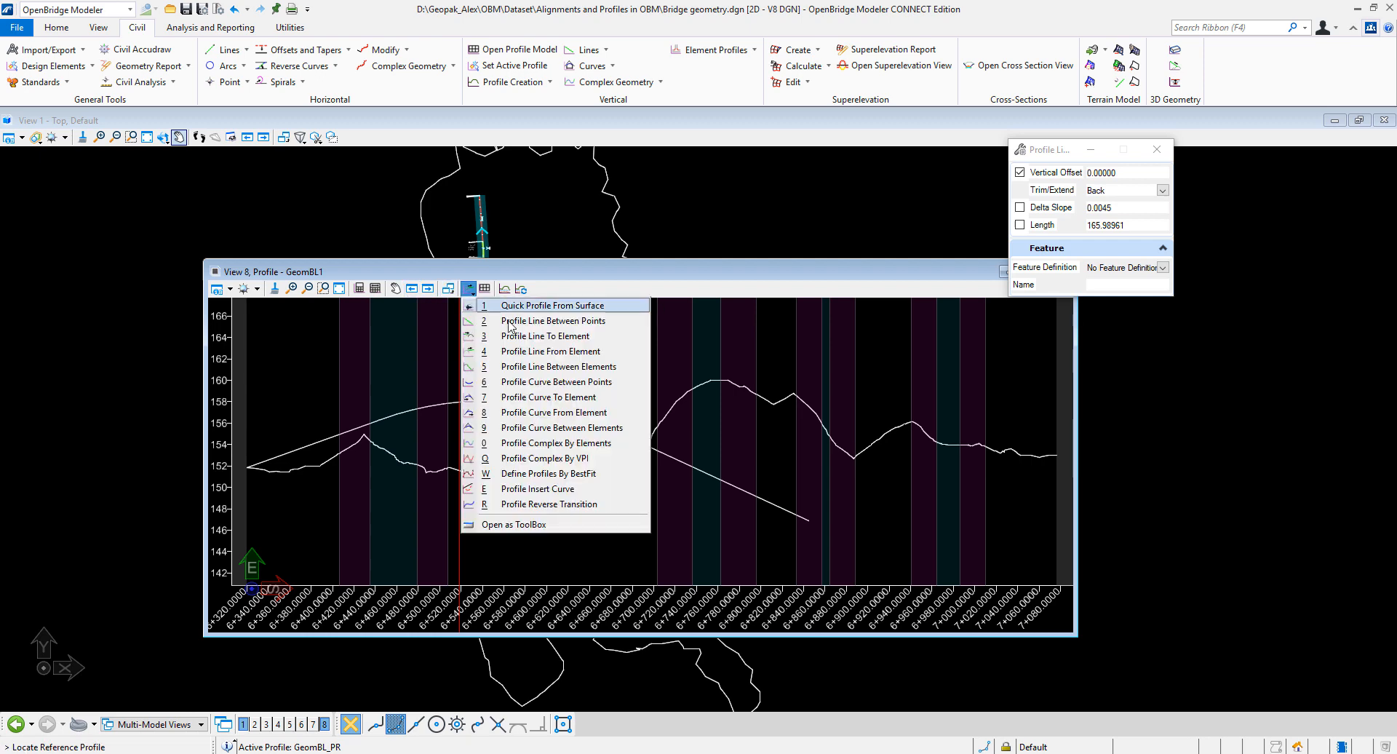
left_click(543, 413)
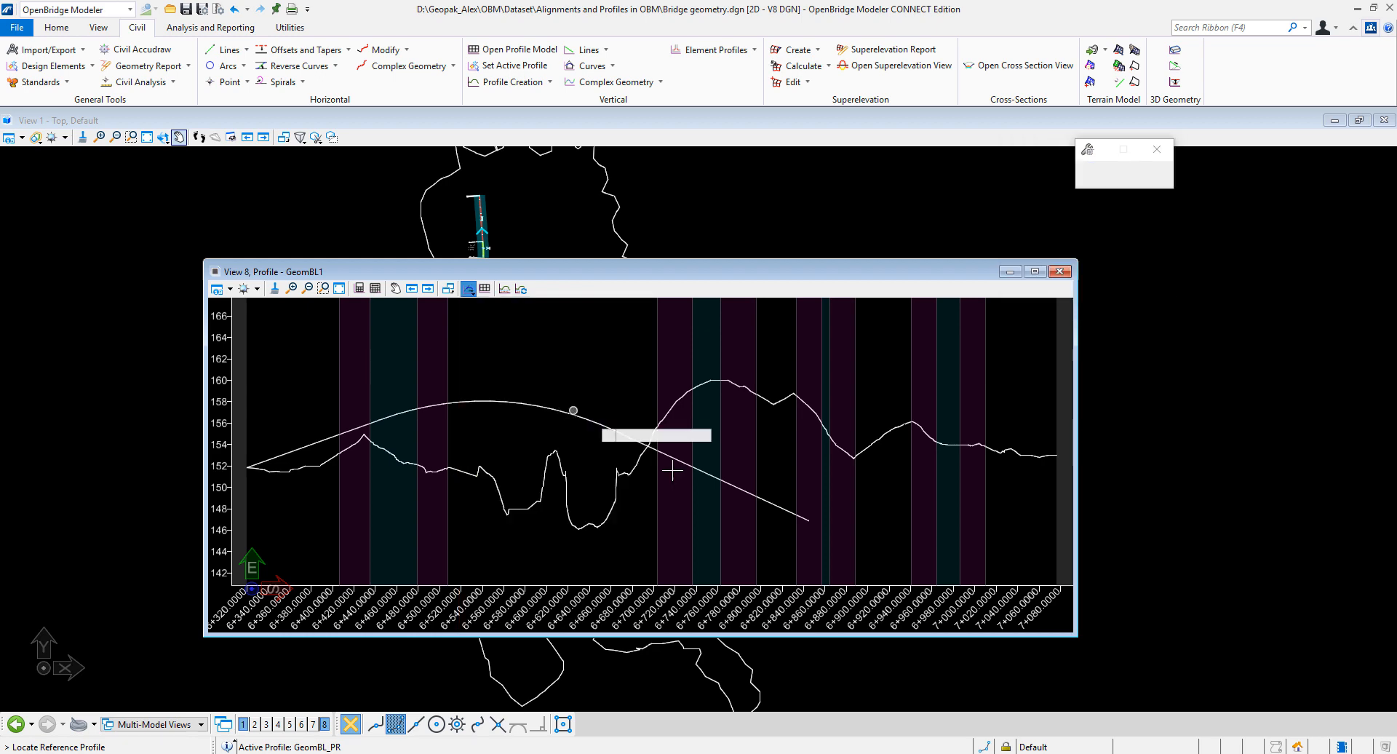
left_click(785, 506)
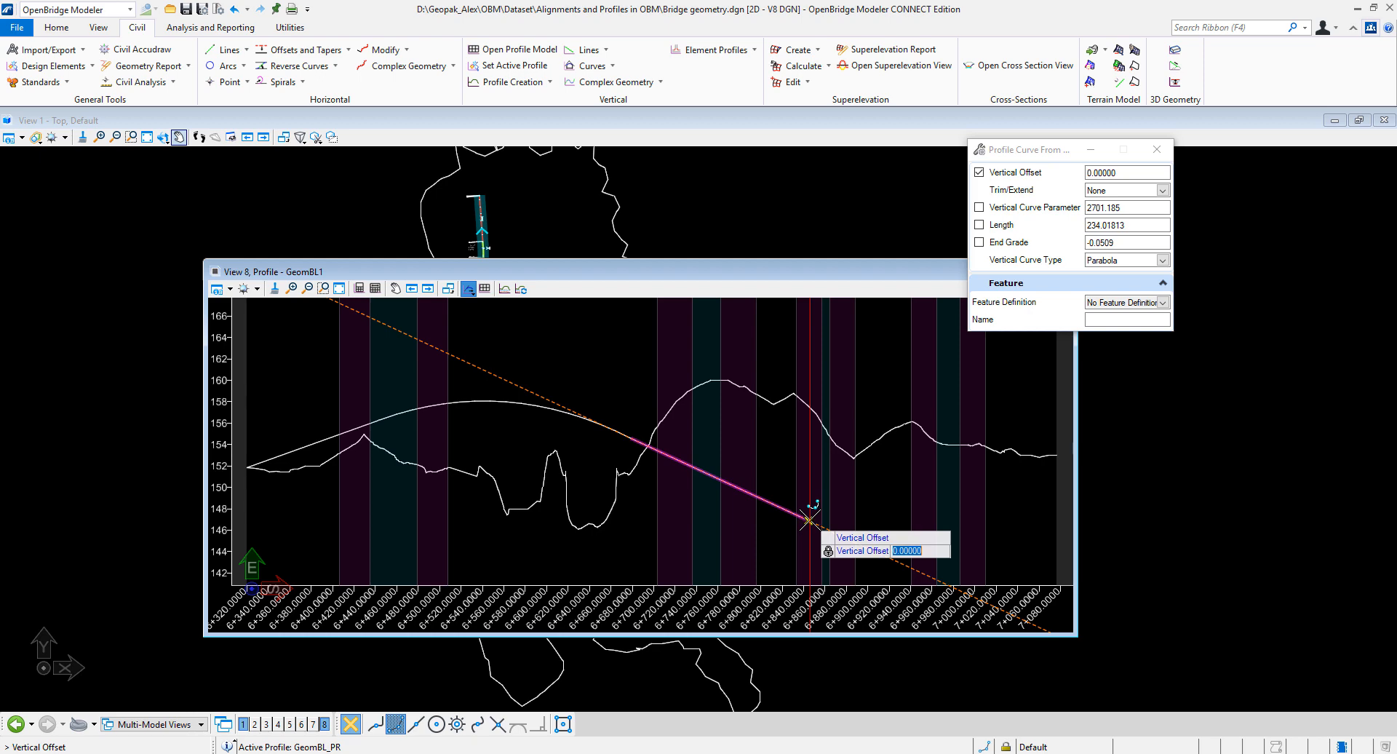
left_click(826, 508)
left_click(855, 519)
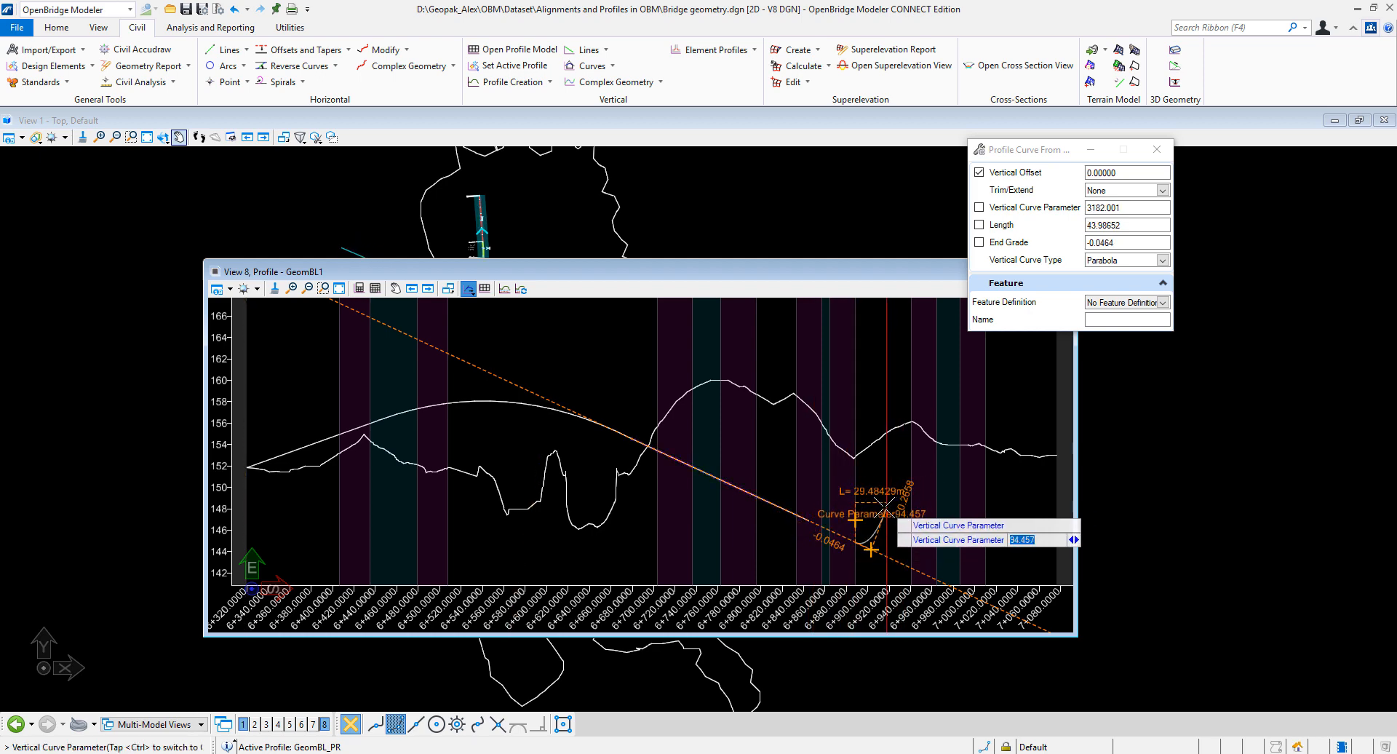
left_click(883, 511)
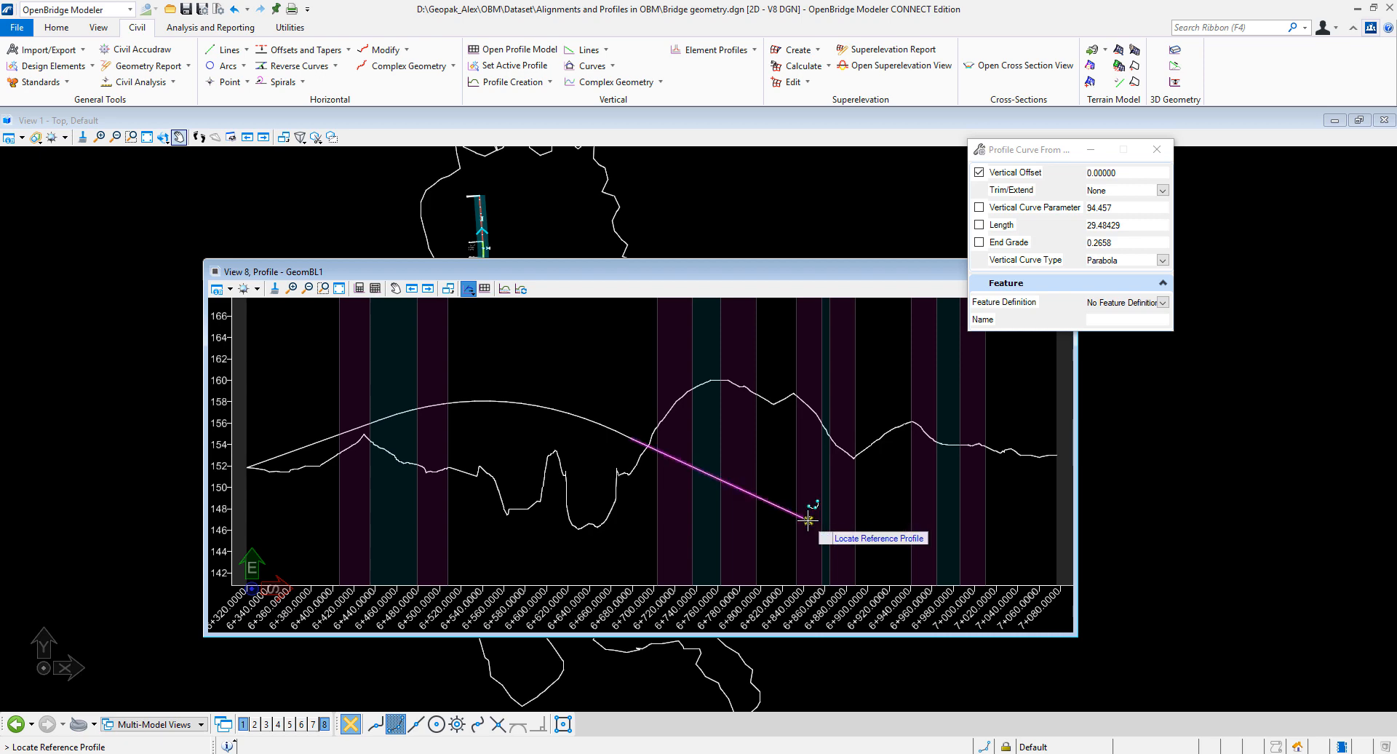
Step: Add a parabolic Profile Curve From Element about 122 m long at the descending line's end, with vertical offset 0, end grade about 0.0515 and Trim/Extend Back
left_click(469, 291)
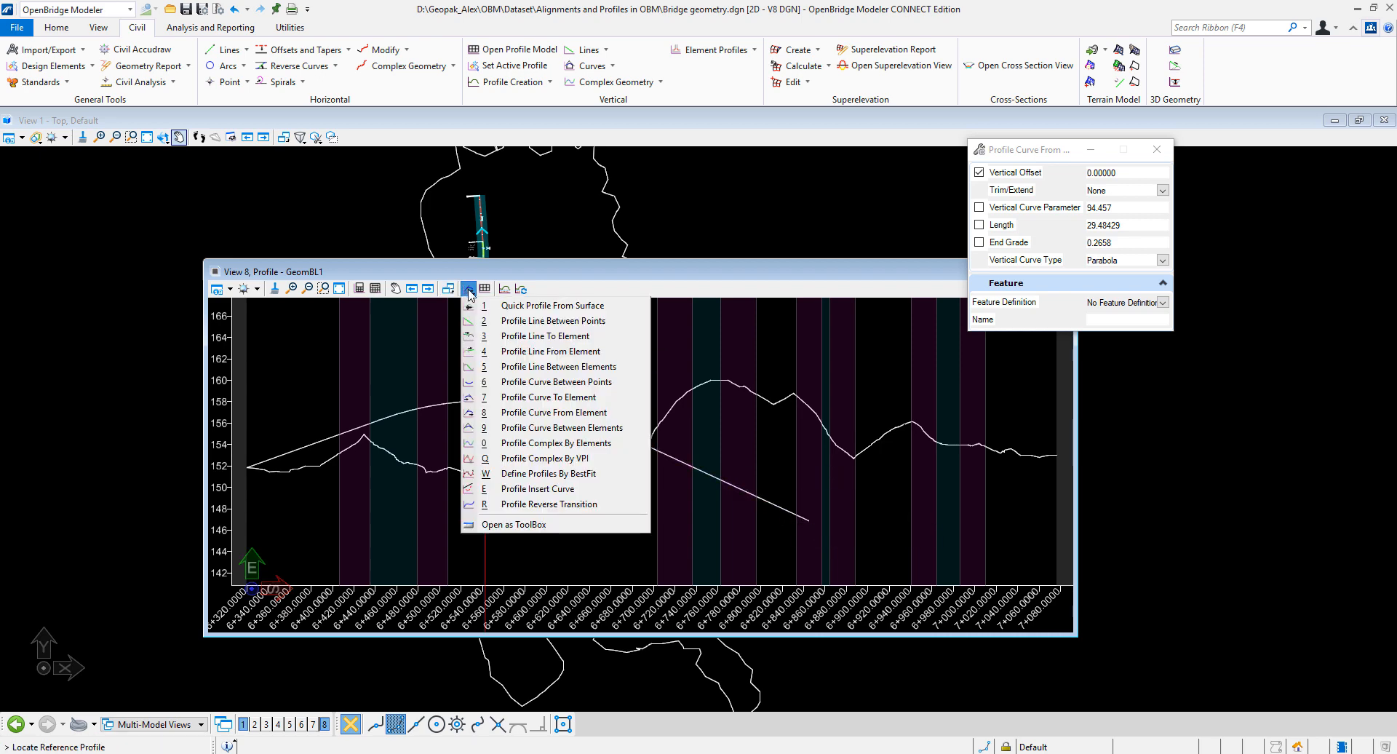
left_click(539, 414)
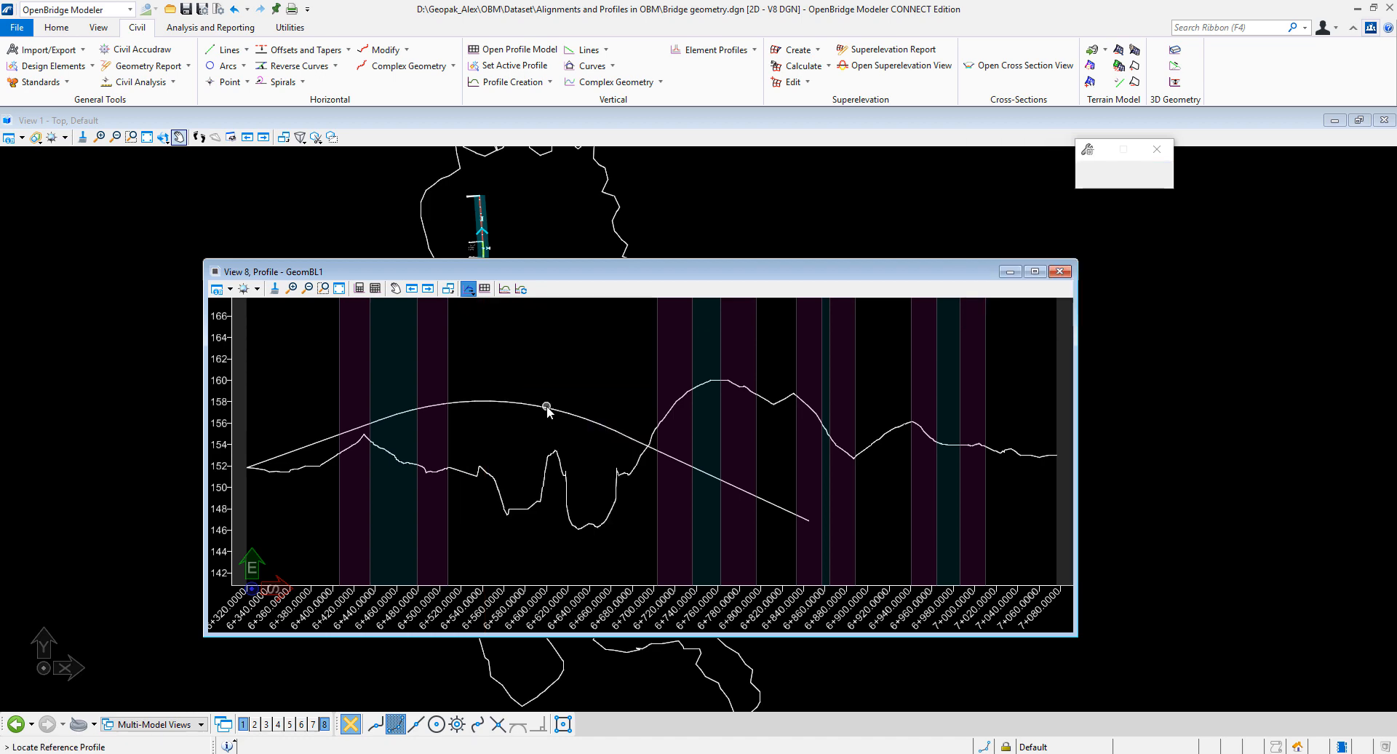
left_click(791, 512)
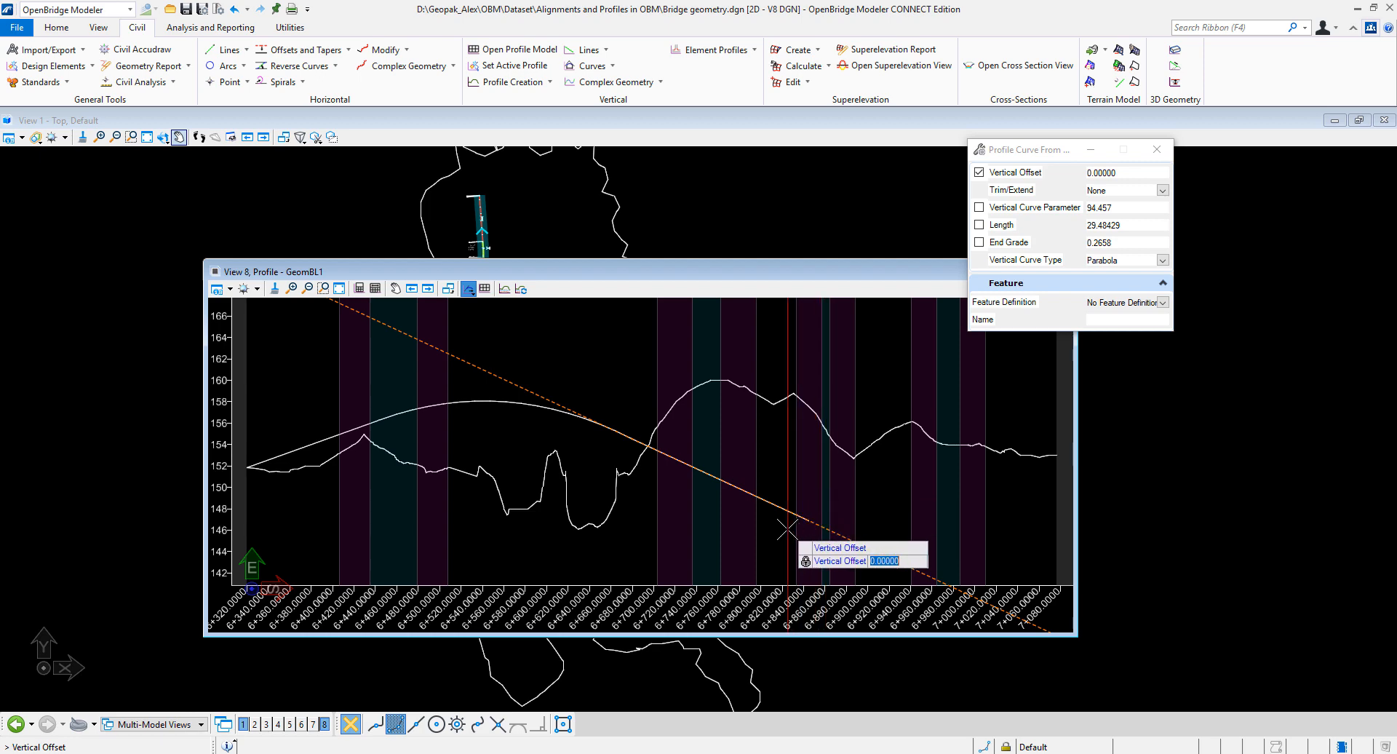
left_click(798, 497)
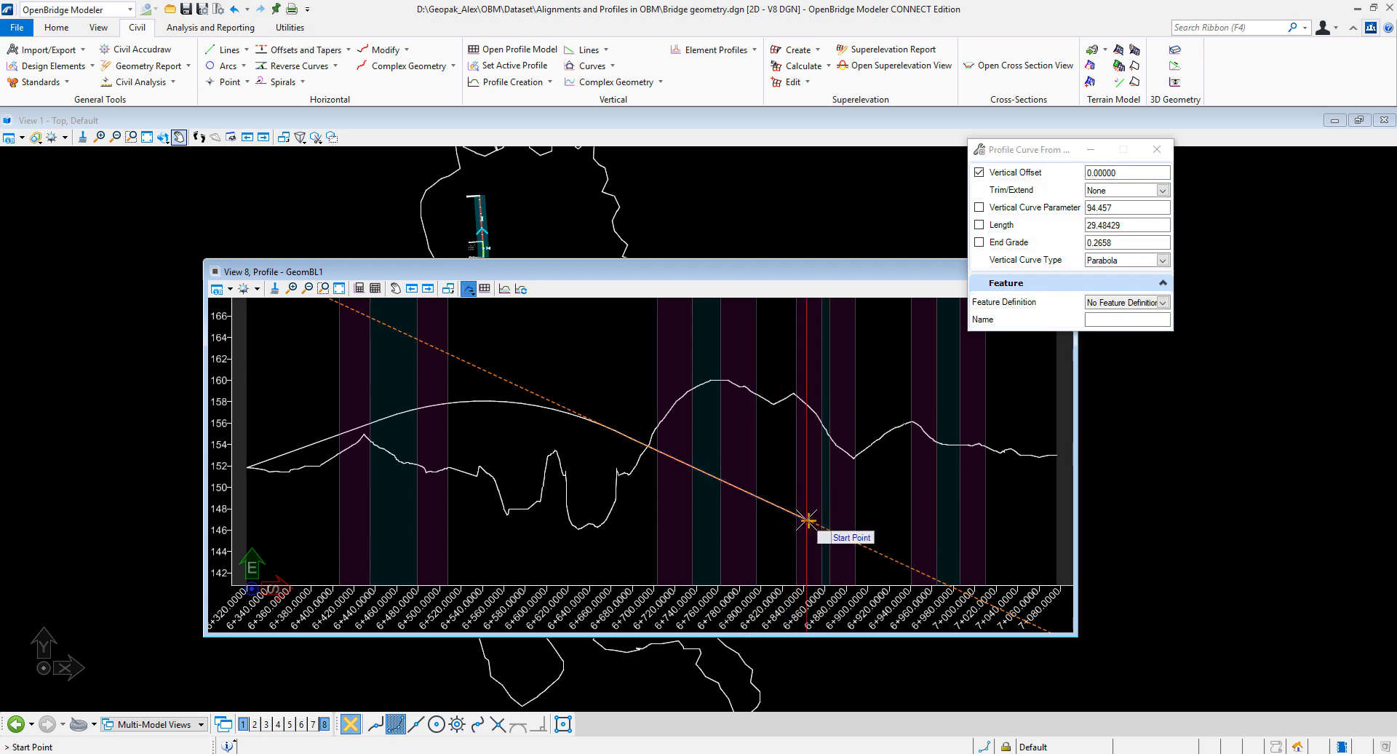
left_click(807, 520)
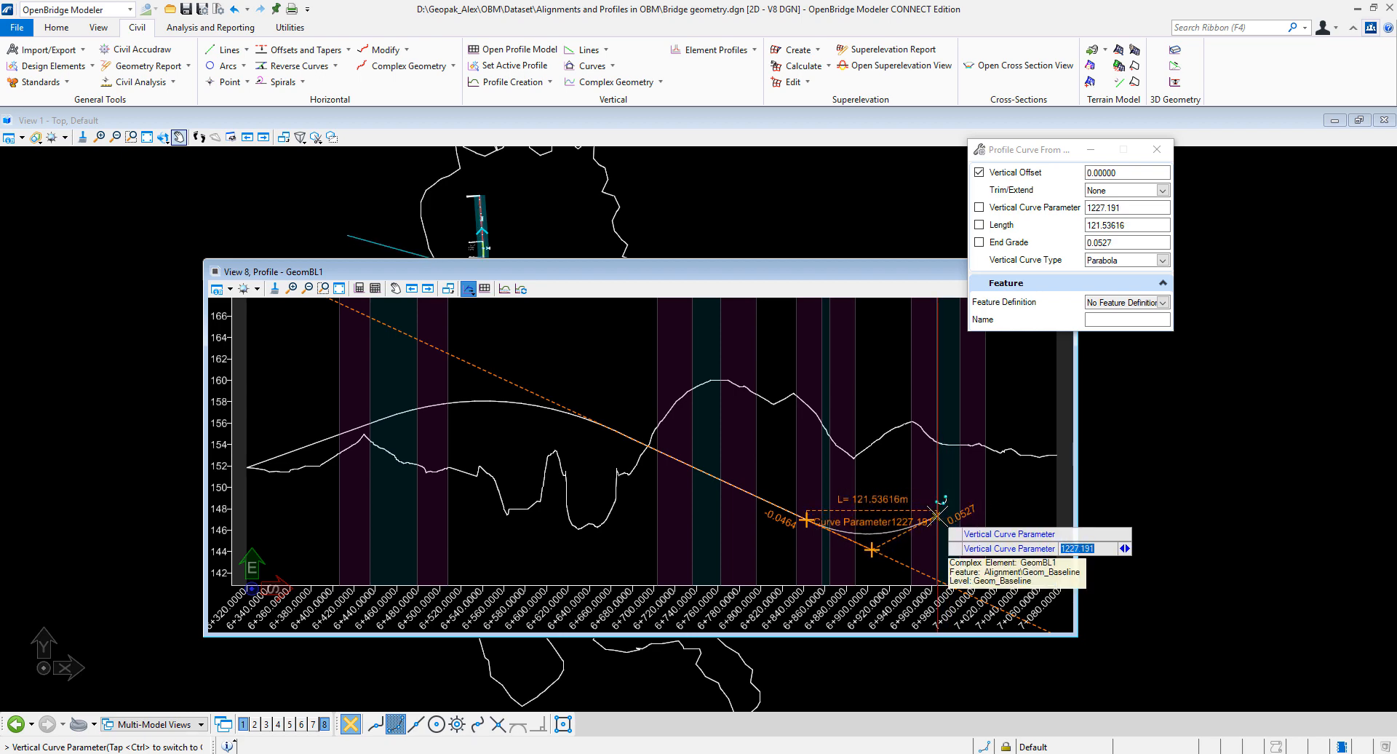
left_click(937, 516)
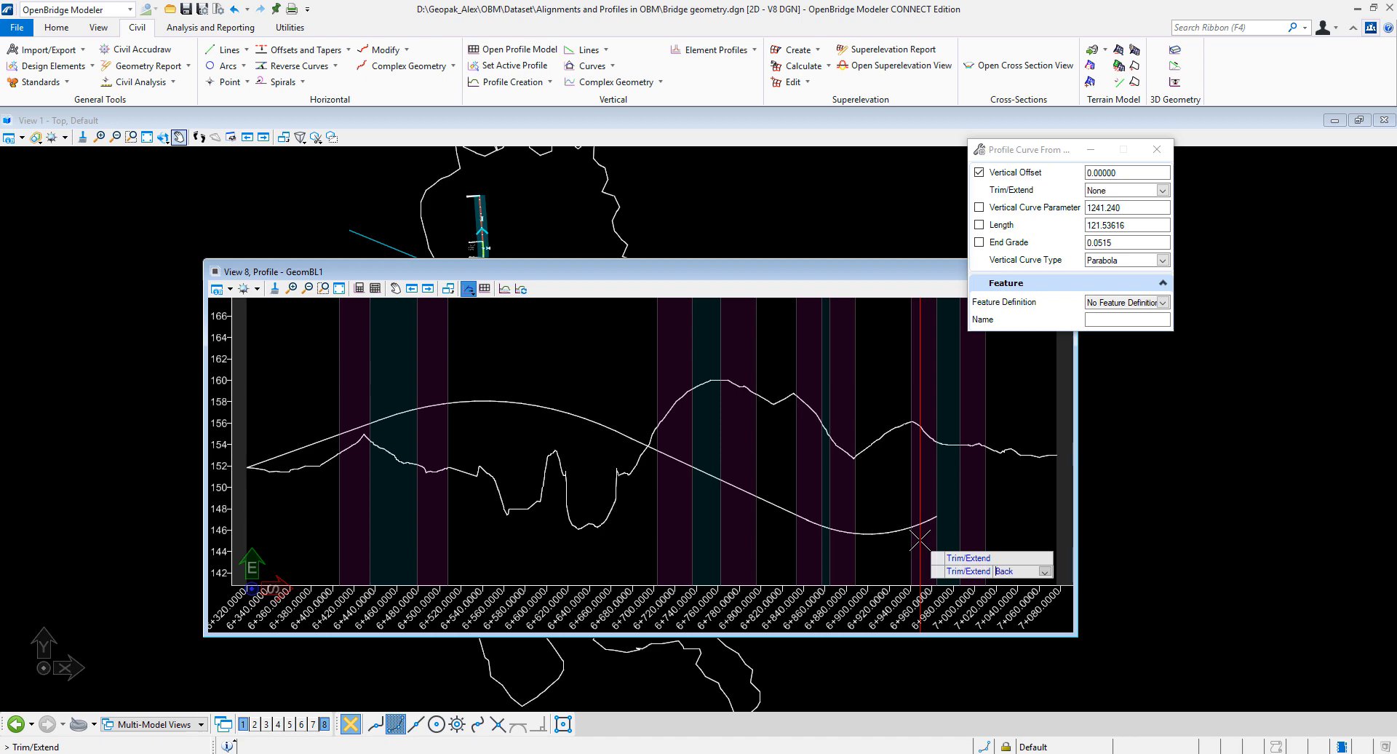
left_click(920, 540)
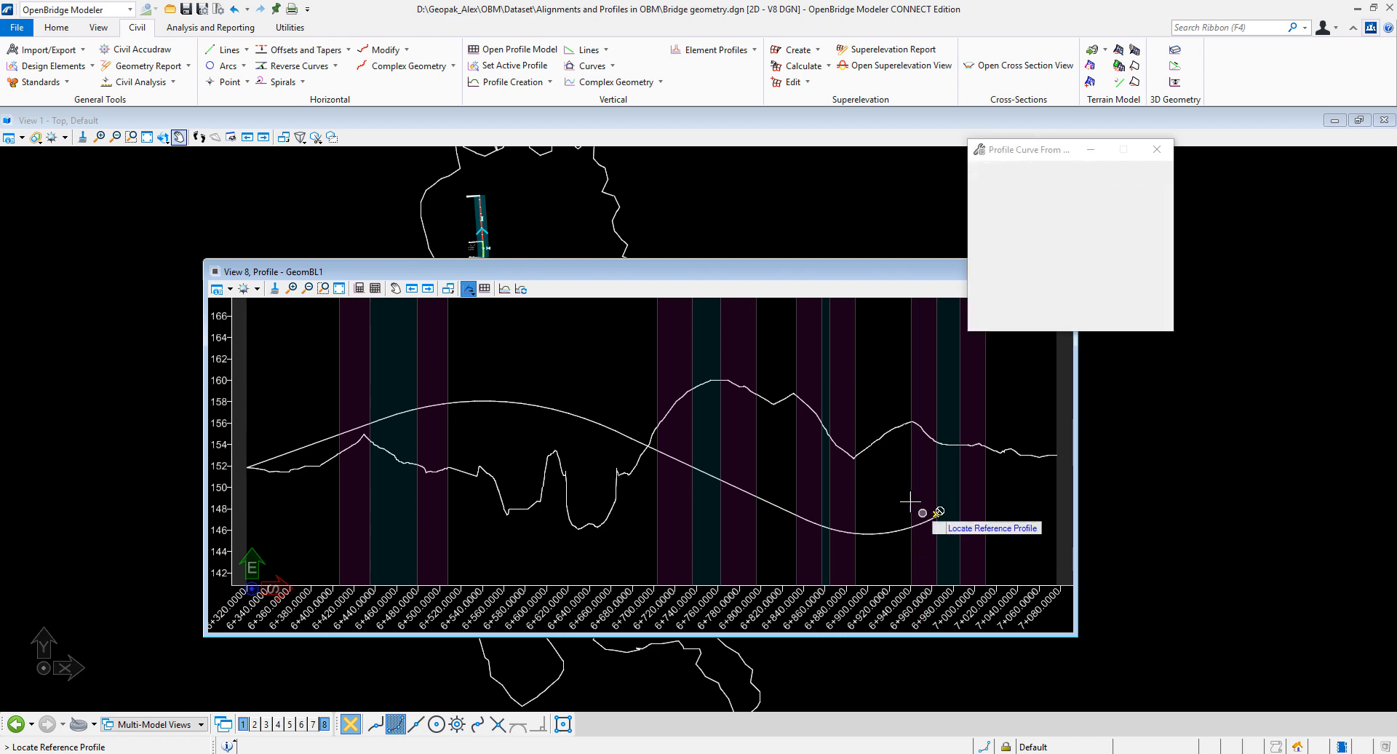
Step: Add a Profile Line From Element about 111 m long from the sag curve's end to the terrain profile's end, with vertical offset 0 and Trim/Extend Back
left_click(469, 289)
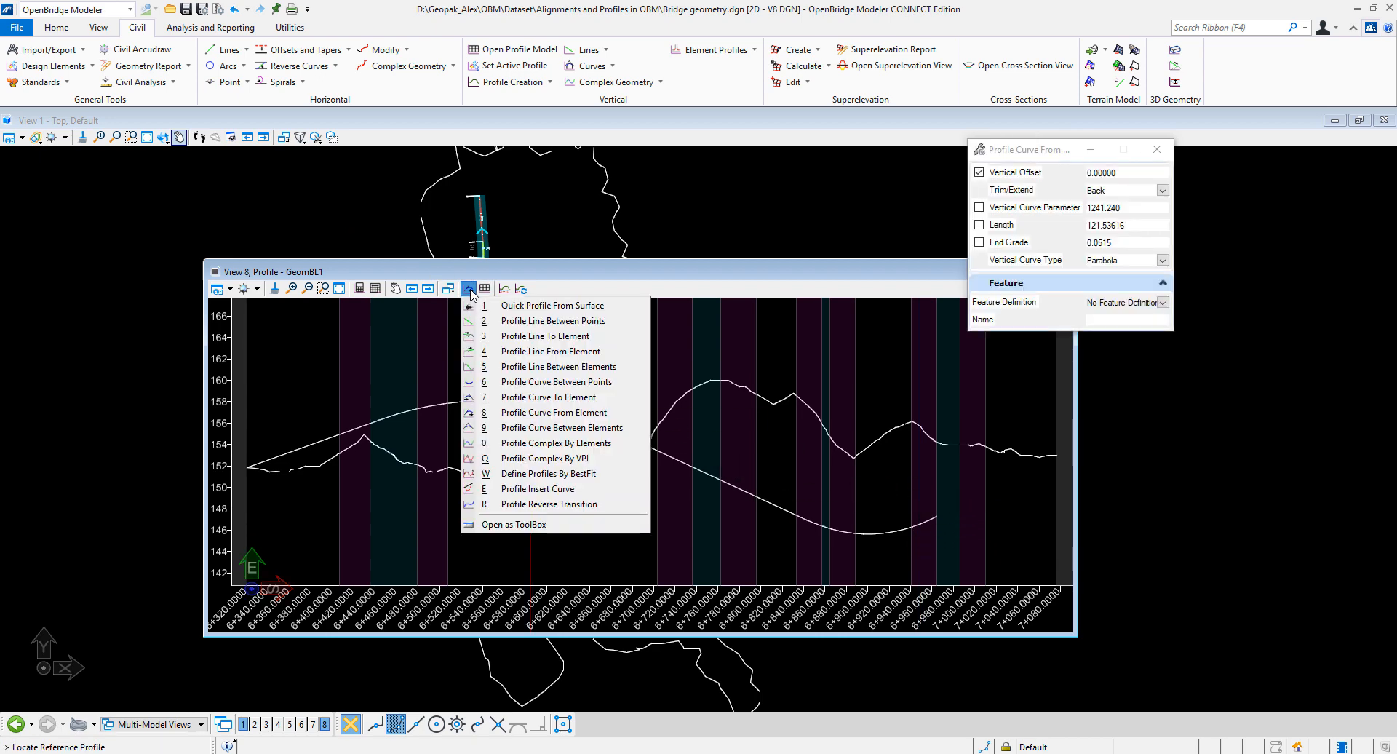
left_click(554, 353)
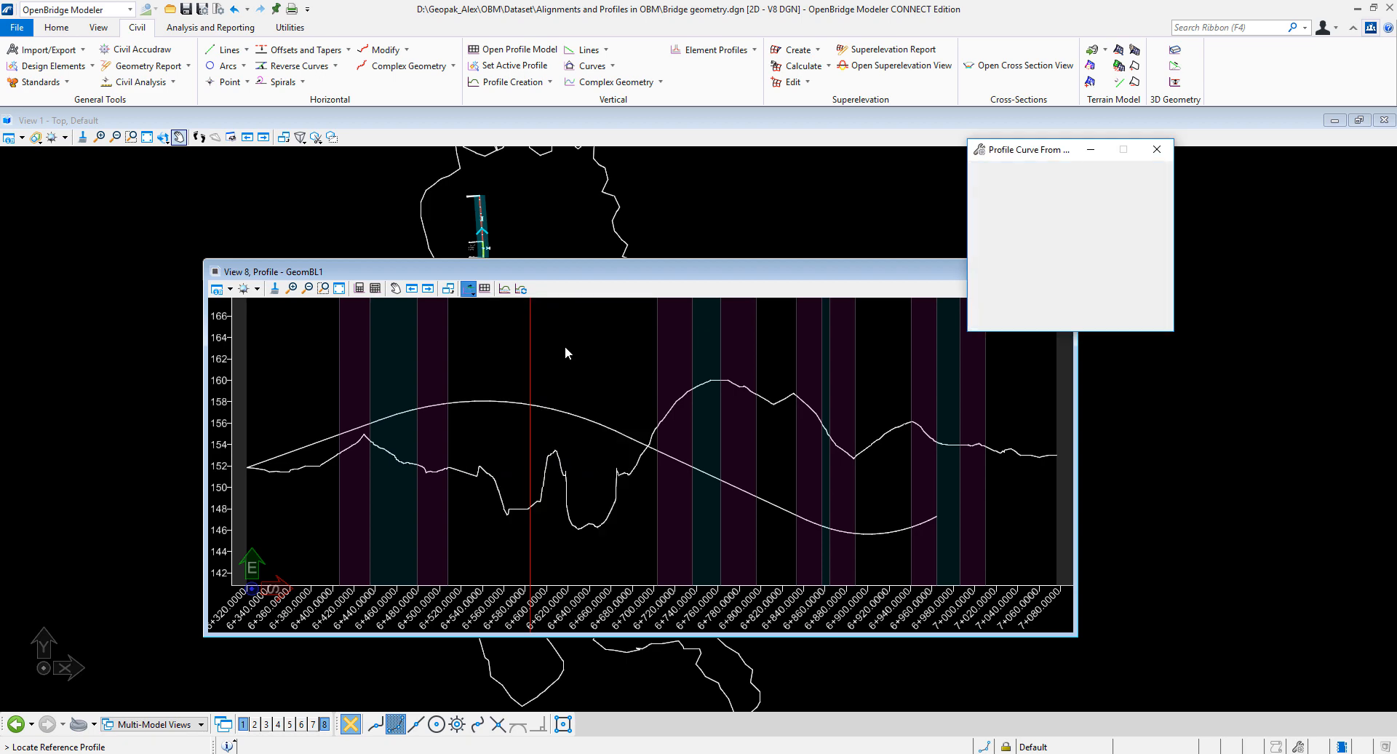
left_click(929, 522)
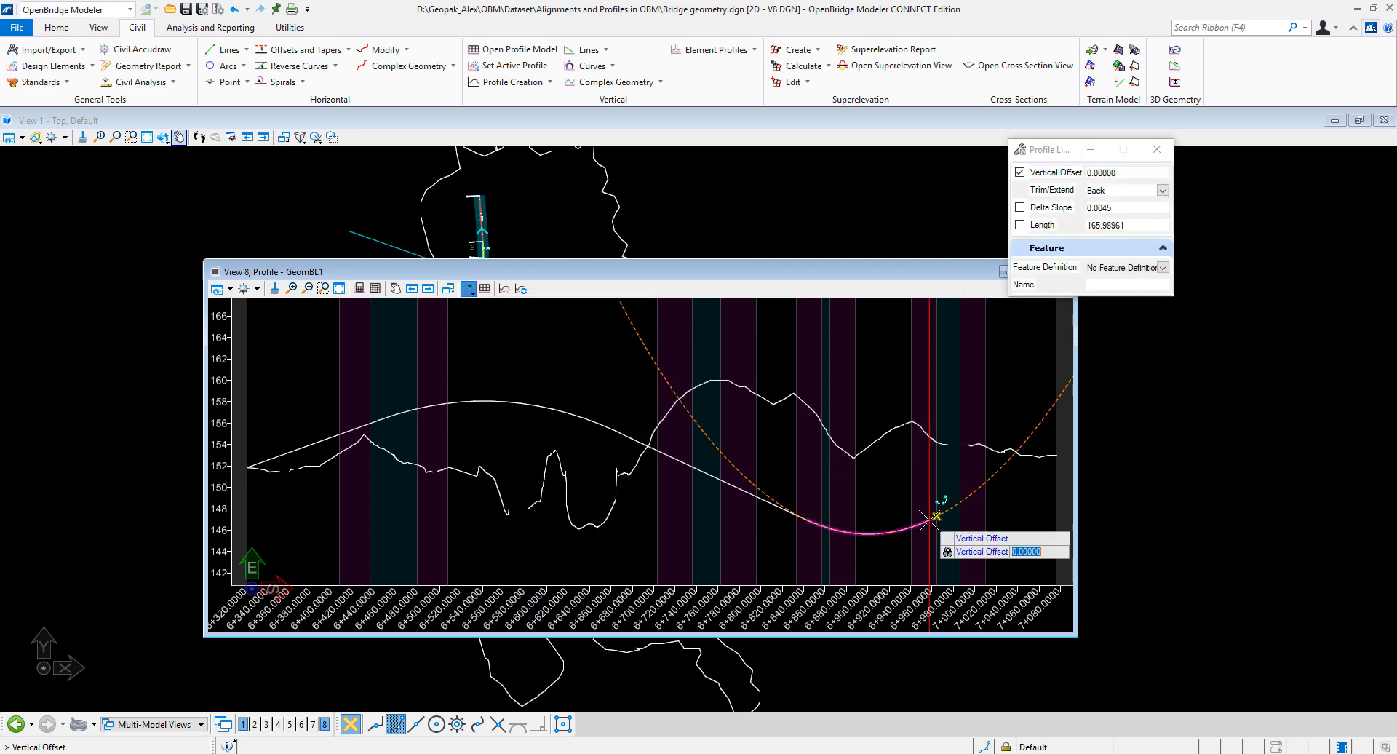
left_click(929, 519)
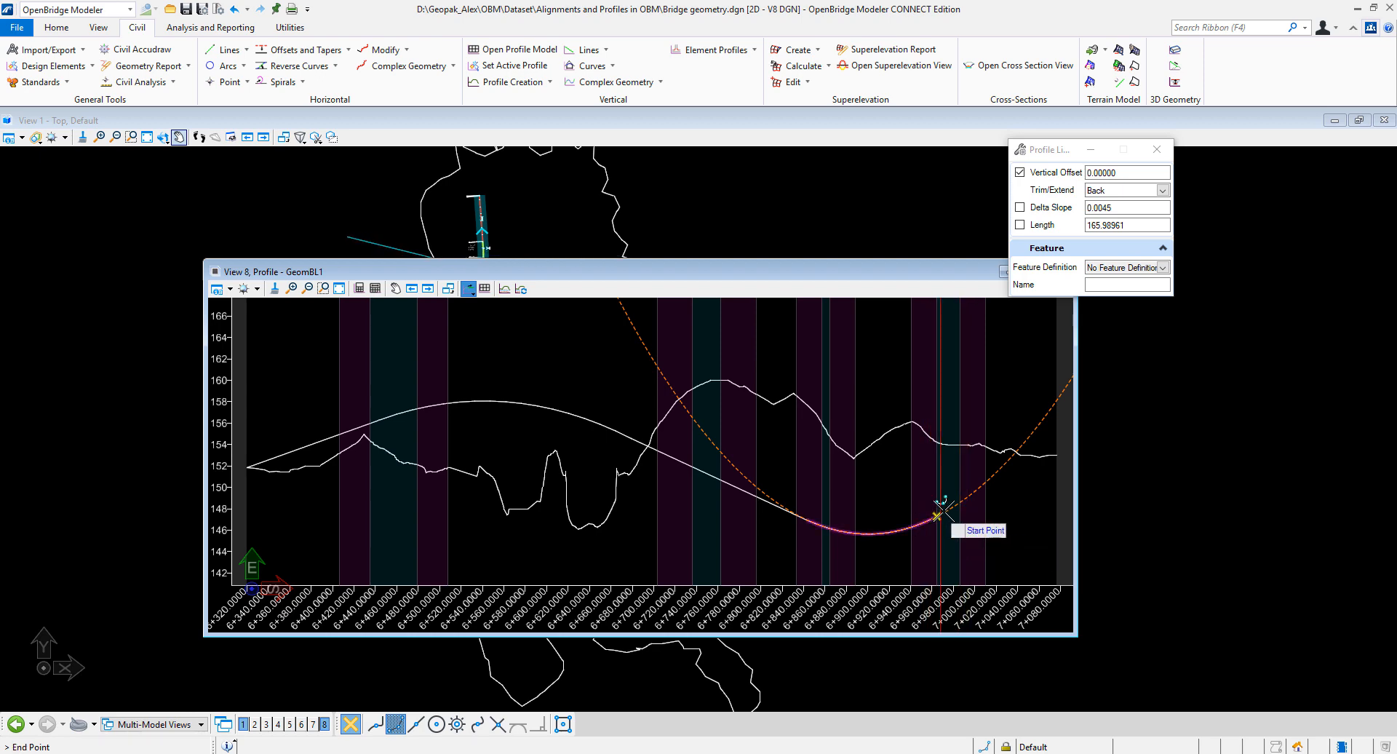
left_click(938, 515)
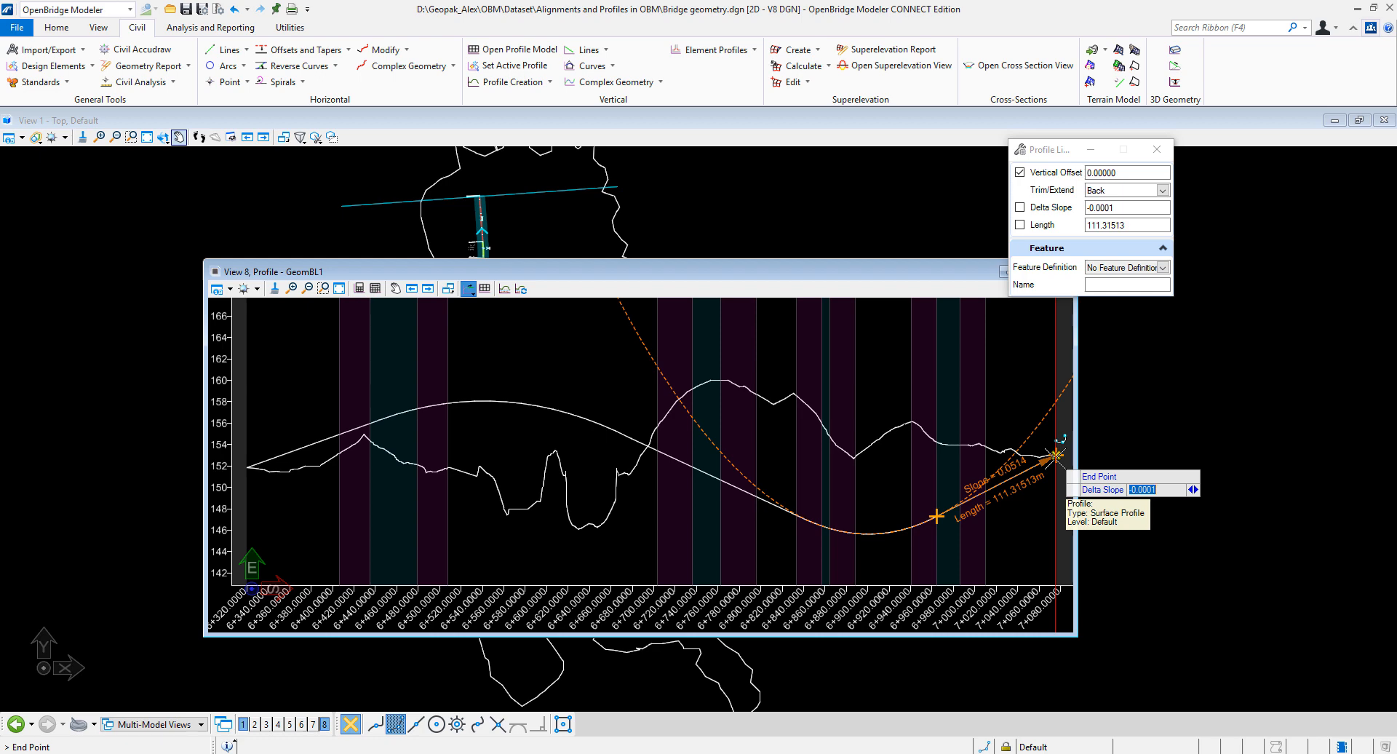
left_click(1057, 455)
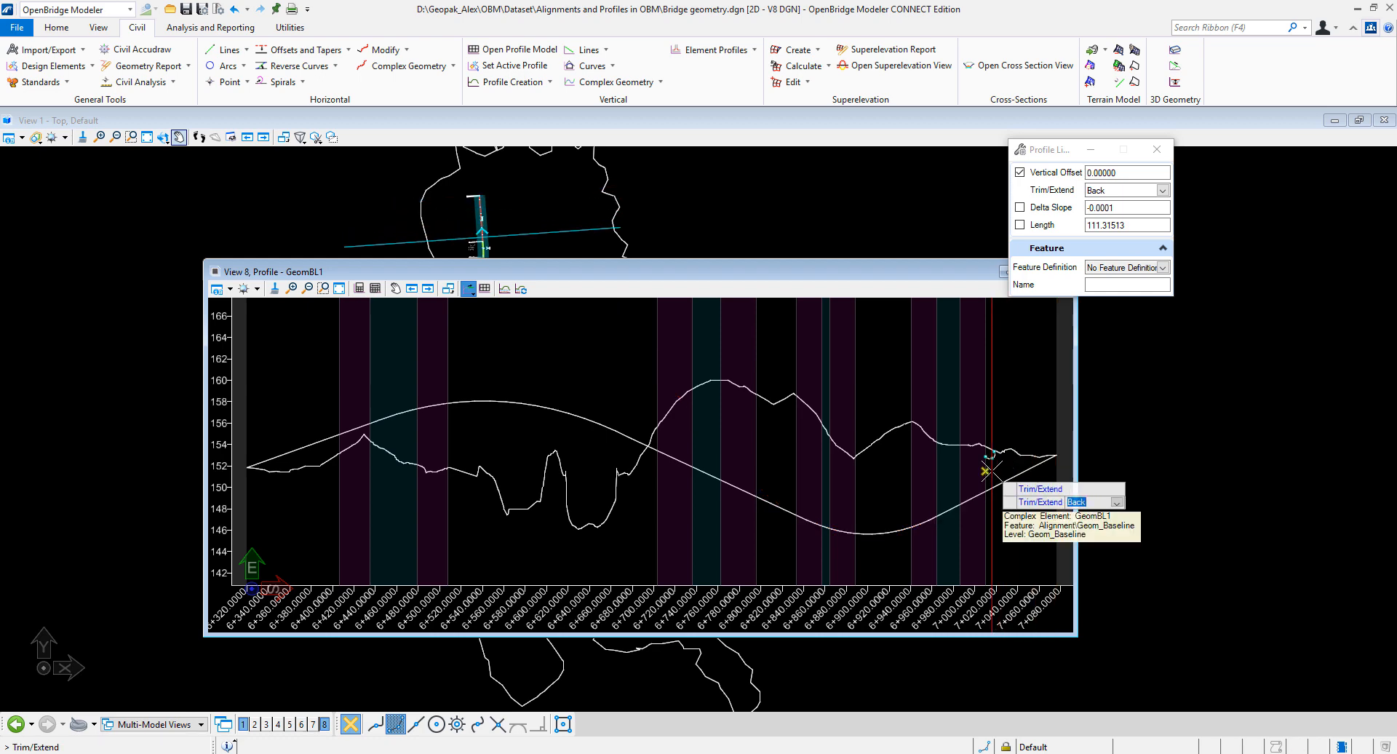
left_click(991, 470)
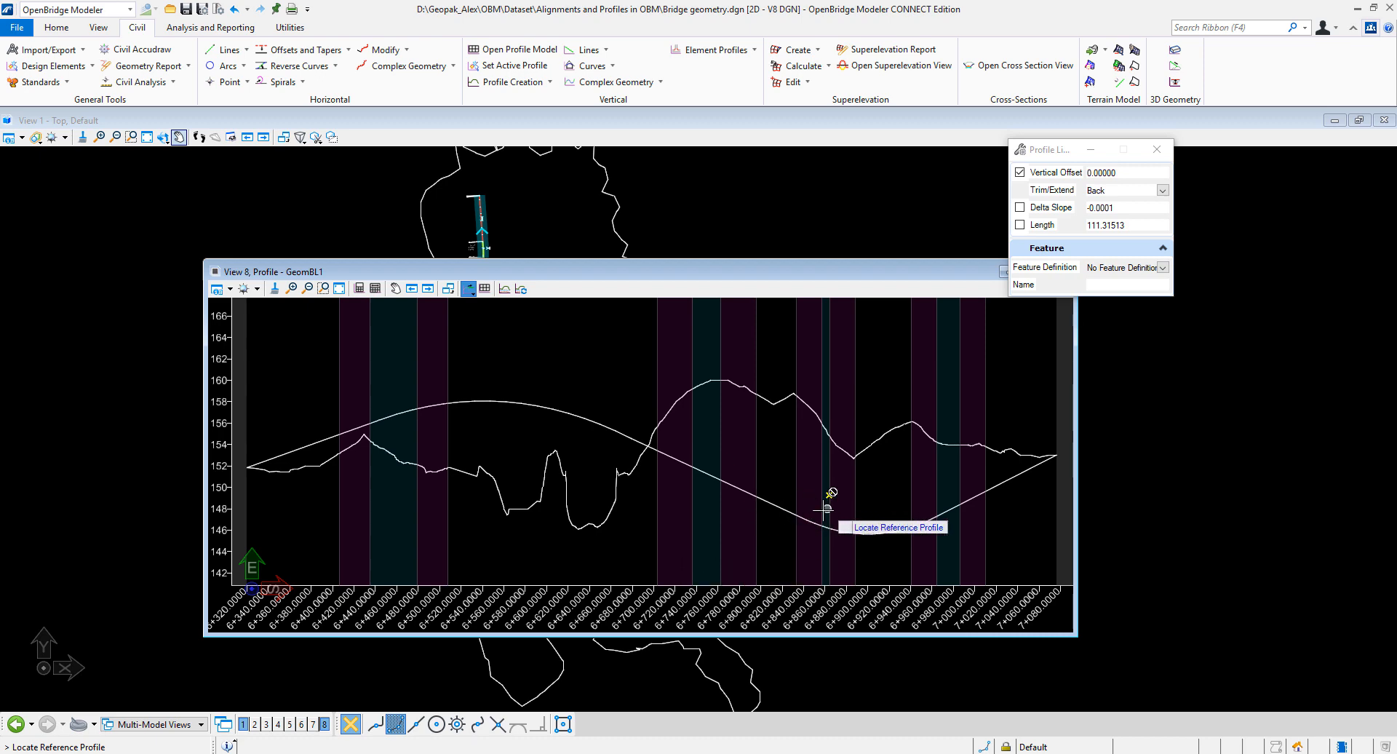
Step: Join the lines and curves with Profile Complex By Elements, using the Automatic method, 0.01 maximum gap, Geom_Baseline feature definition and name GeomBL_PR2
left_click(468, 290)
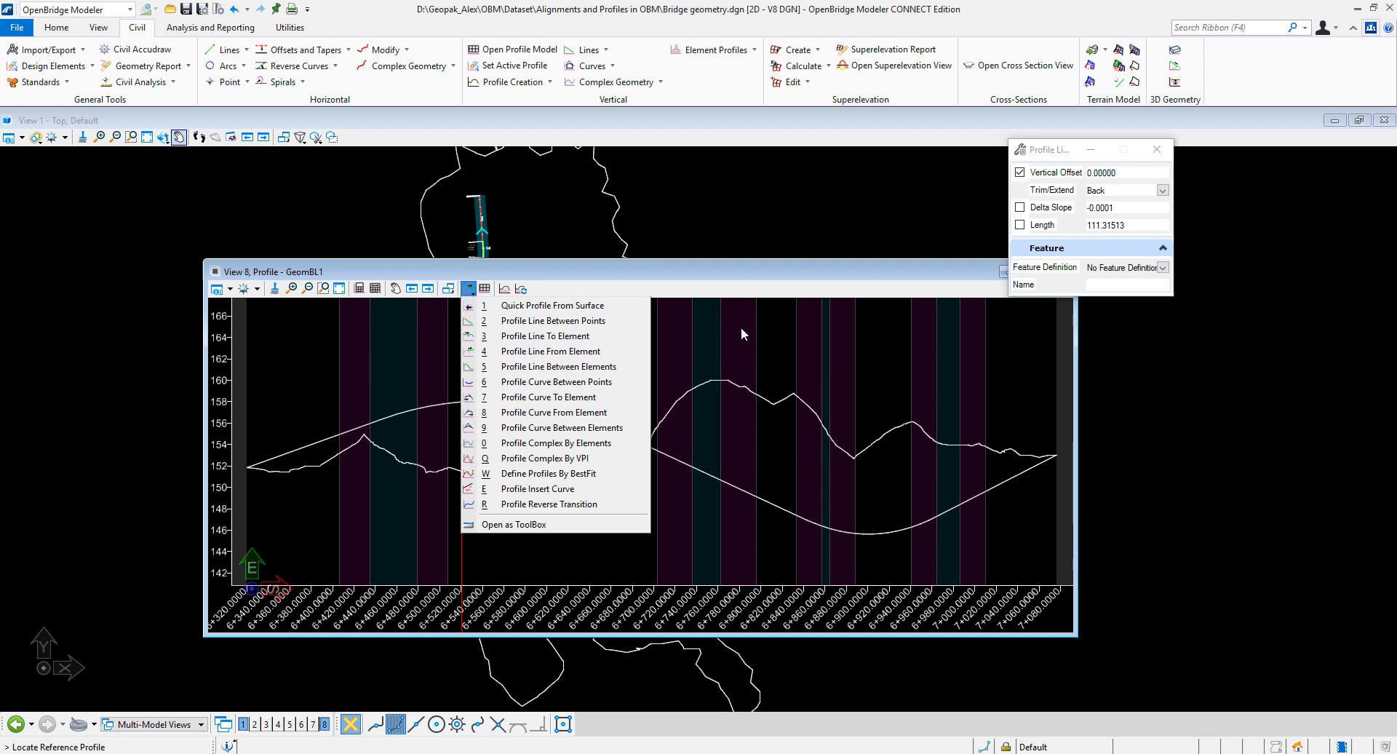
left_click(529, 443)
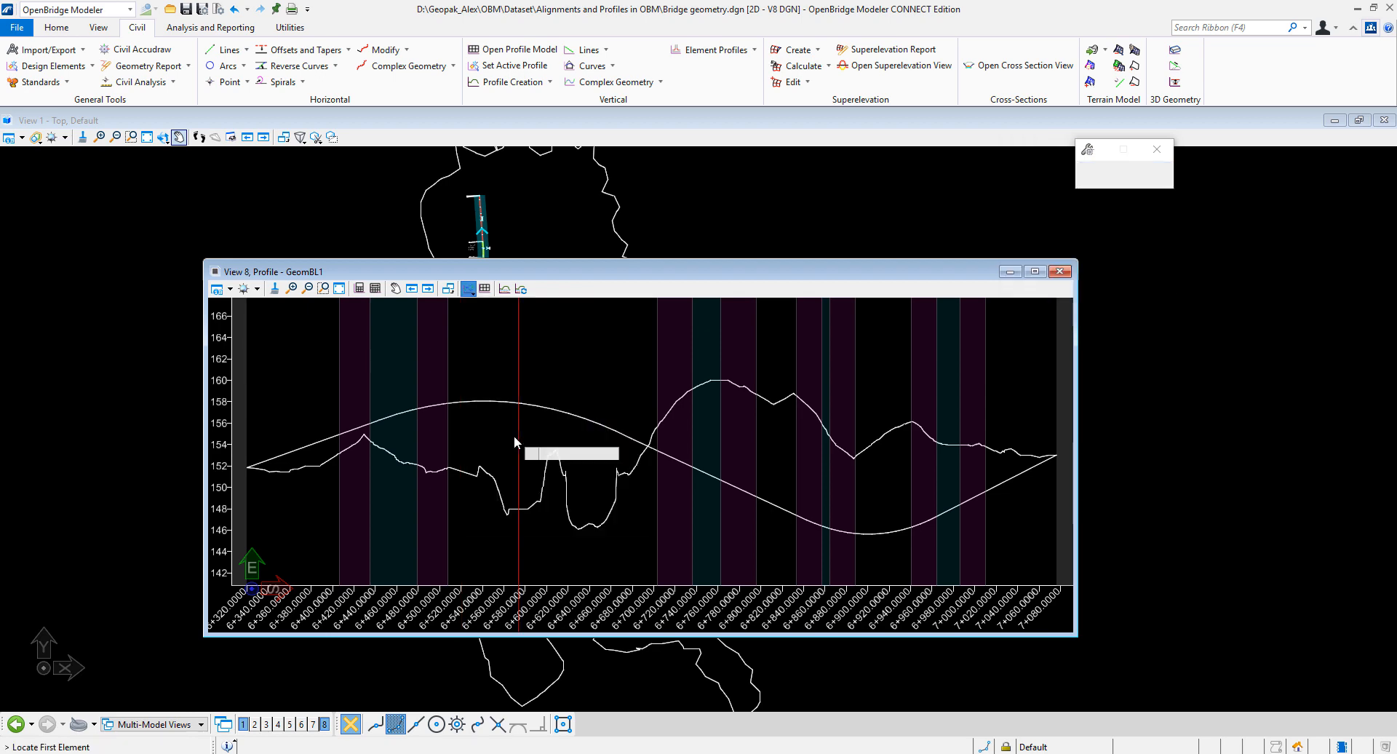
left_click(368, 429)
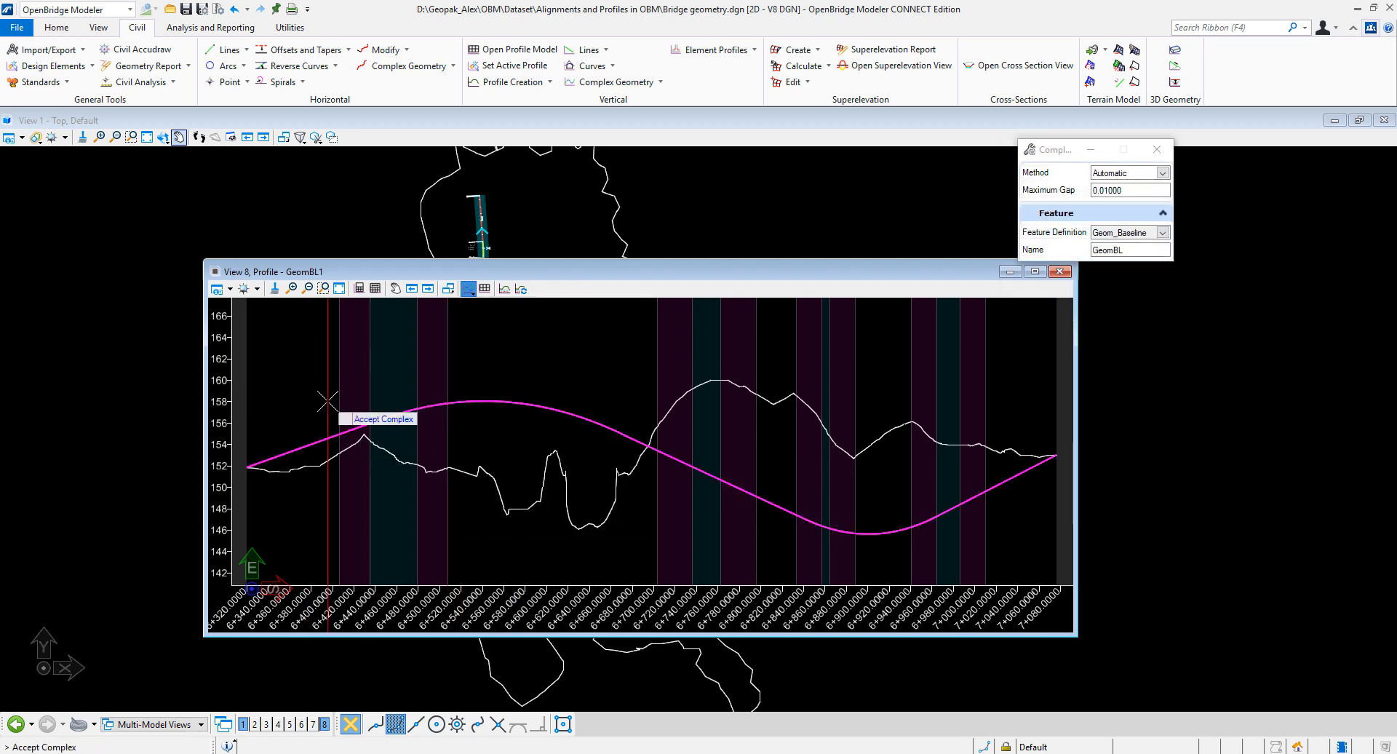
left_click(1129, 251)
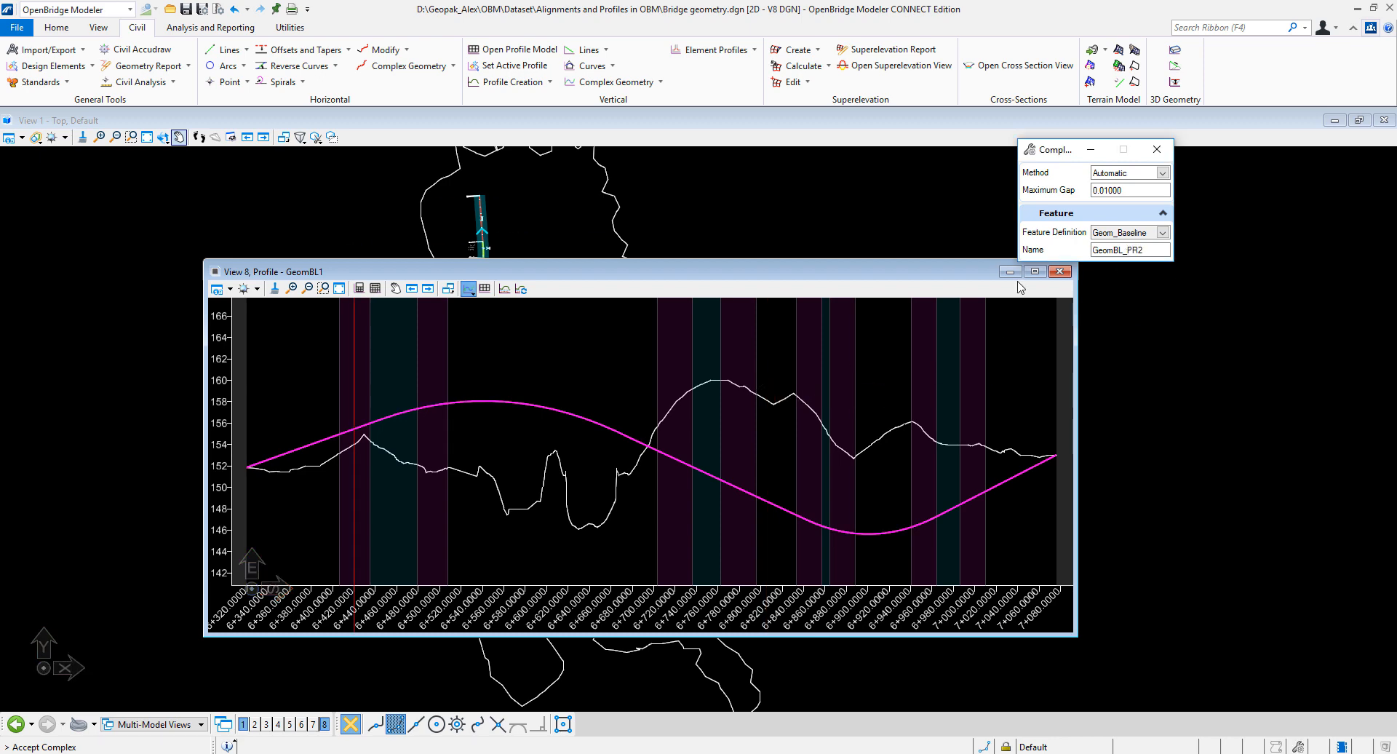
left_click(626, 373)
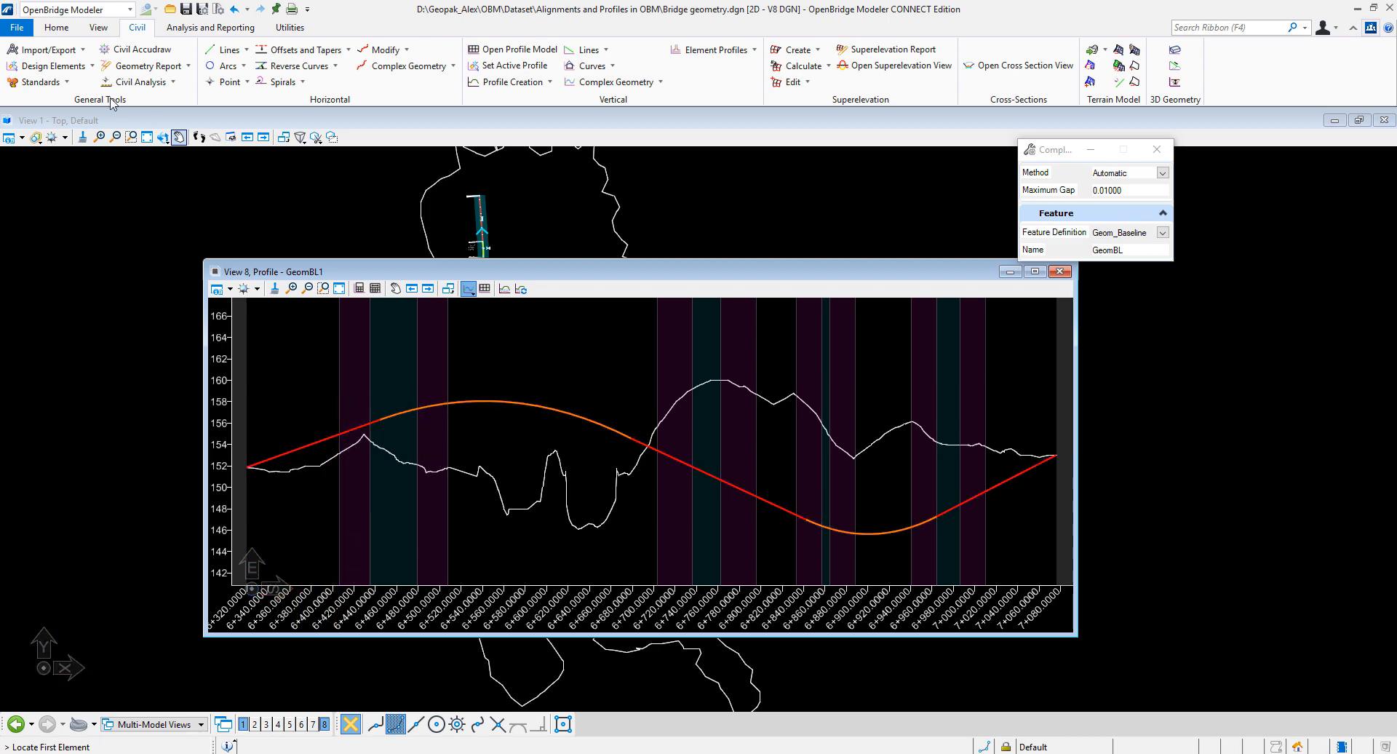
Step: Set the new complex profile of lines and curves as the active profile of GeomBL1
left_click(57, 27)
left_click(115, 62)
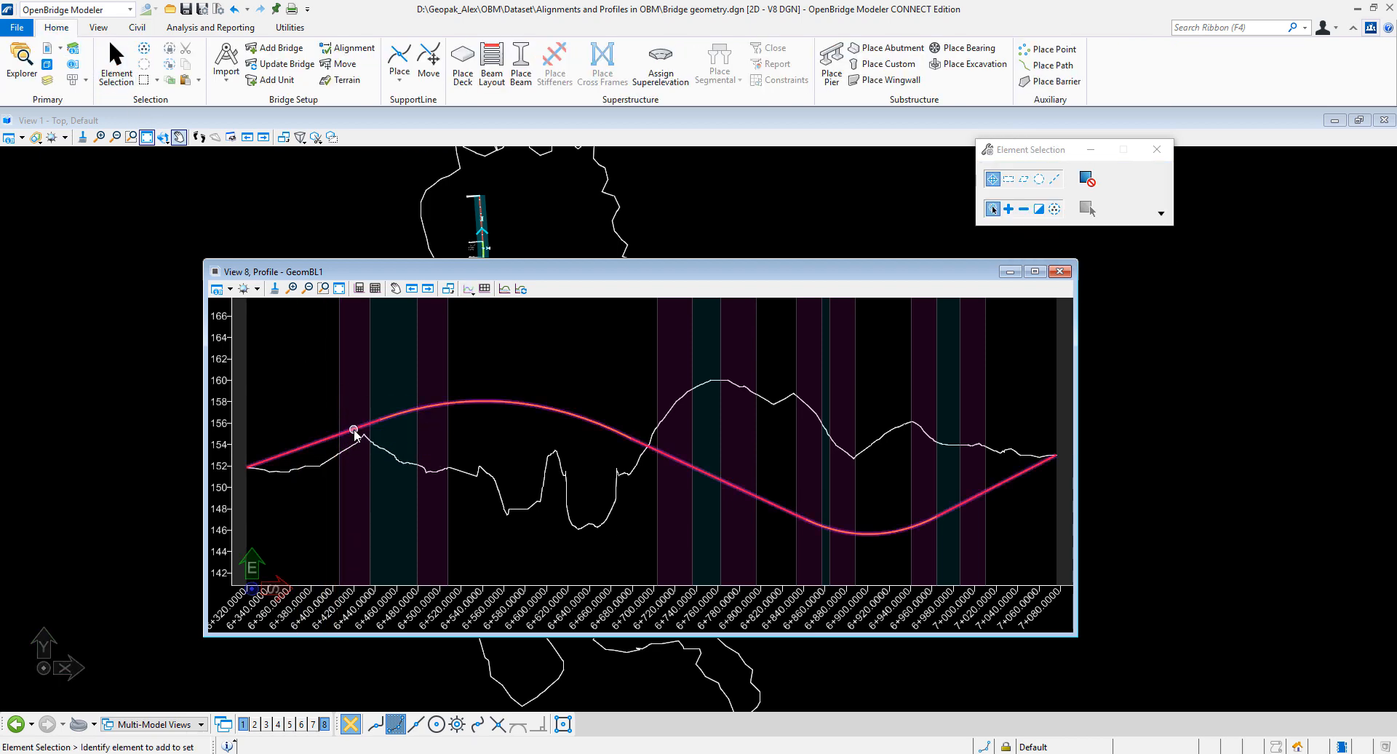
left_click(355, 431)
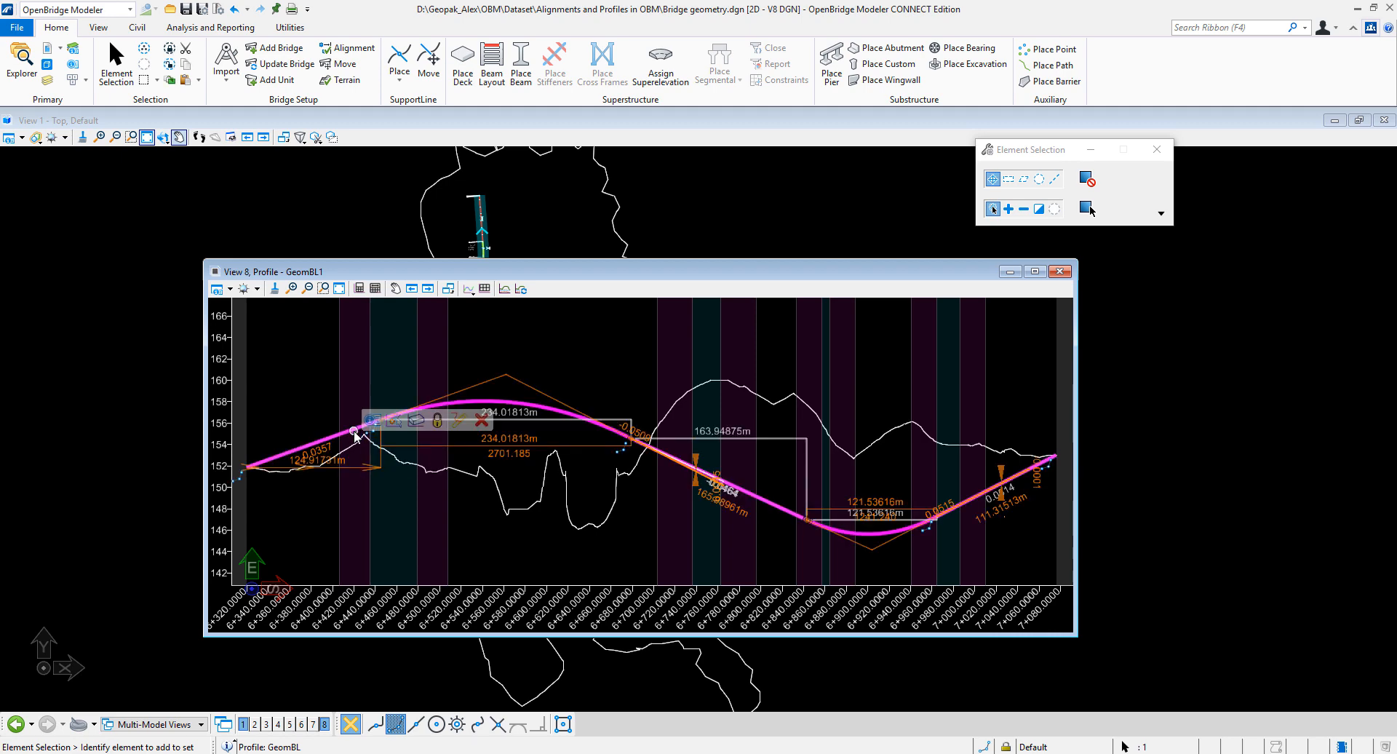
mouse_move(359, 431)
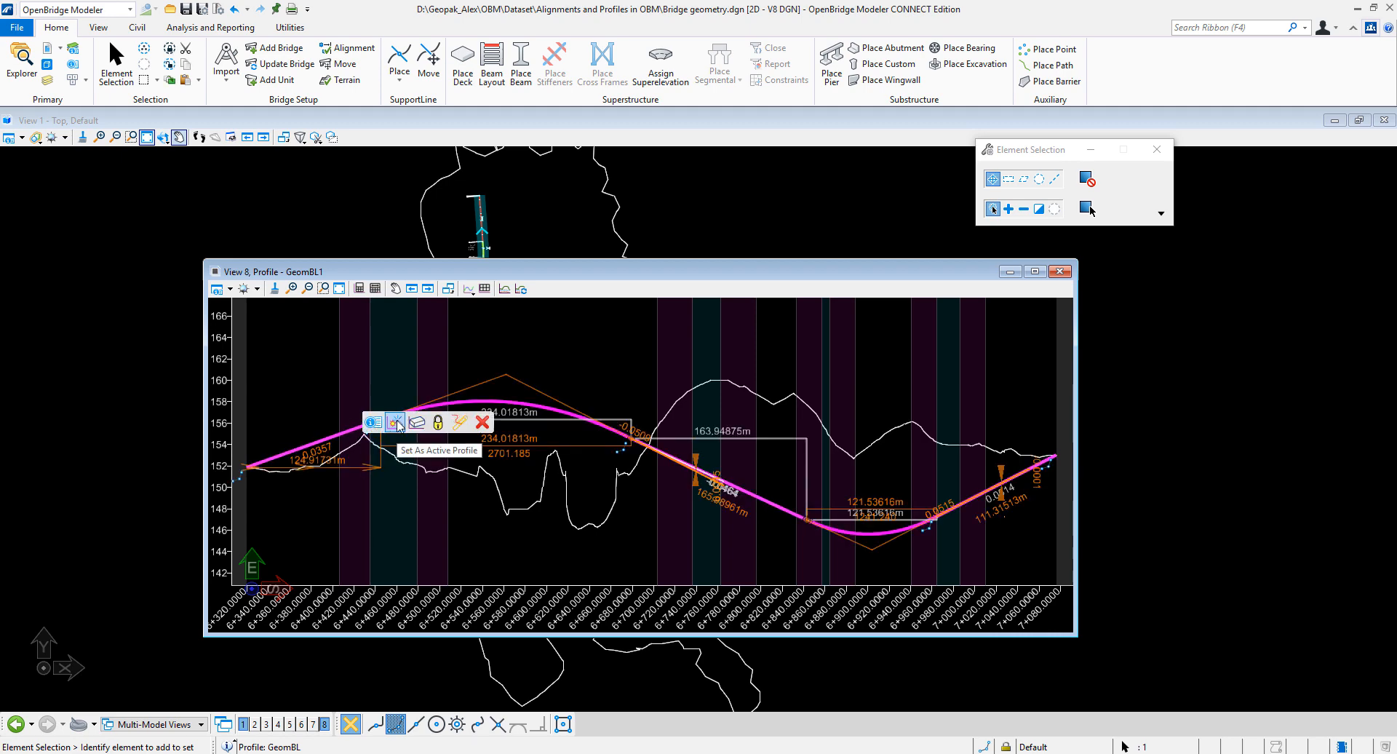
left_click(398, 426)
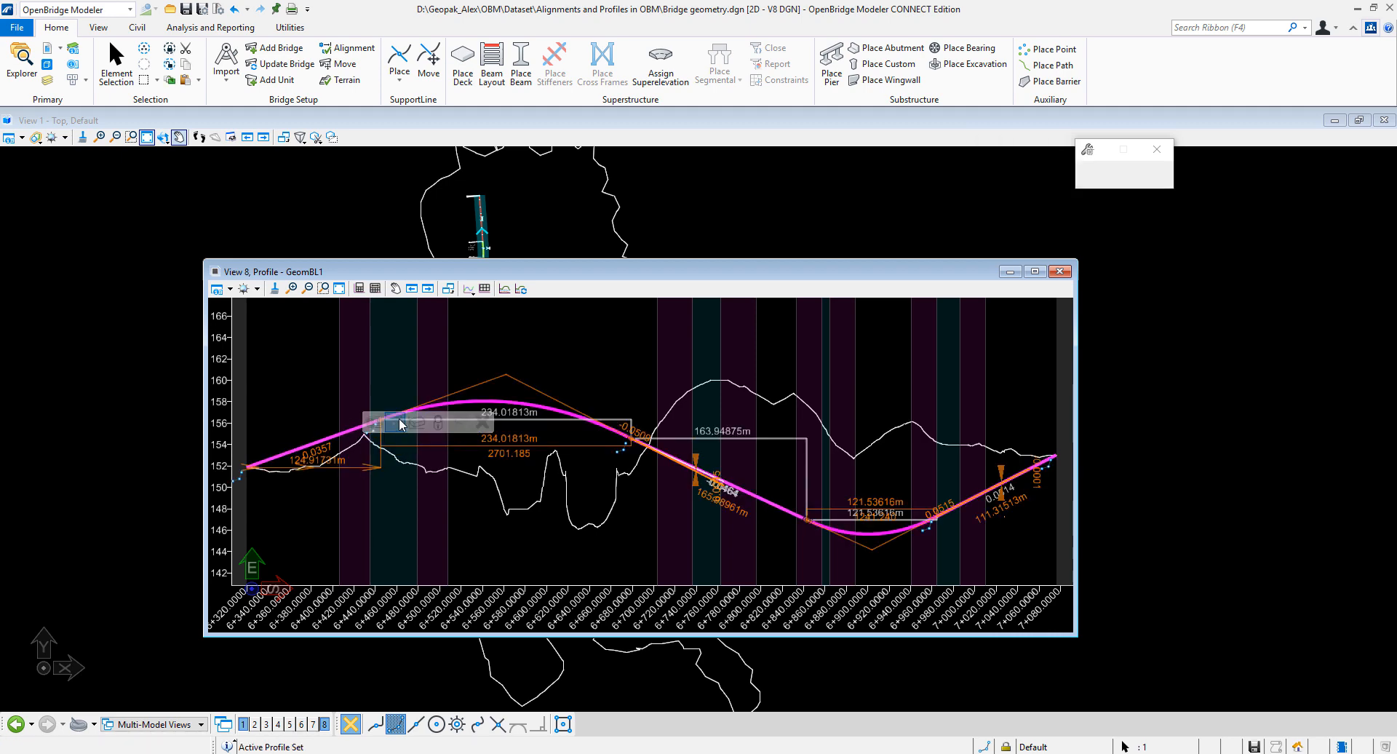